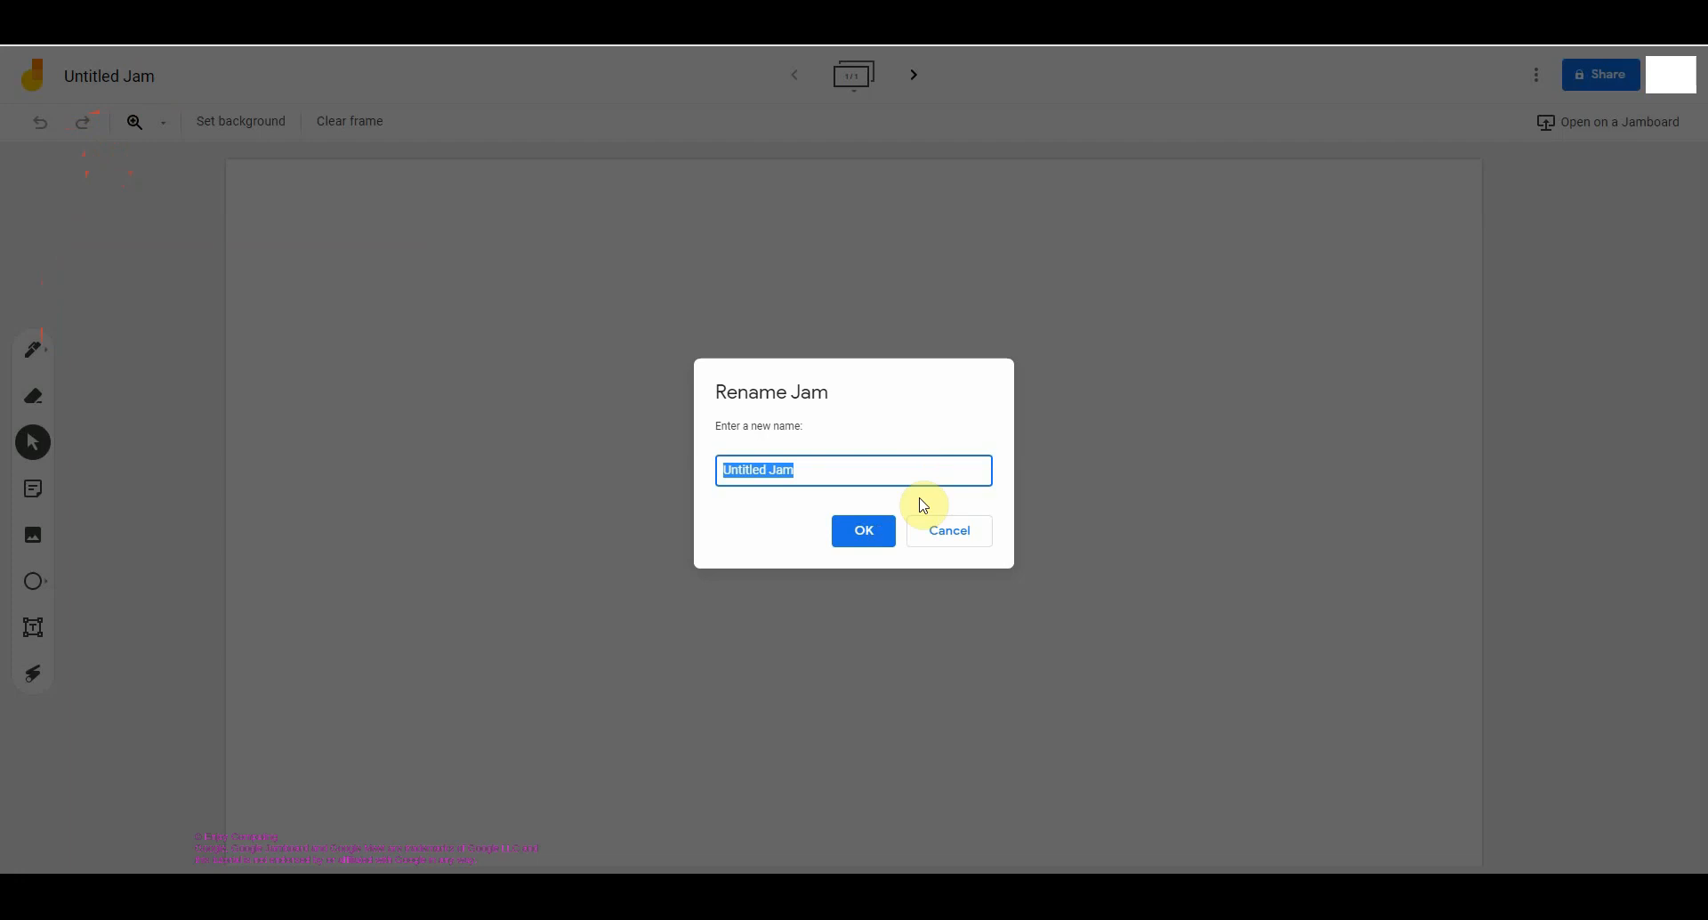
Rename the untitled jam as "Jamboard 1"
text(Jamboard 1)
key(Return)
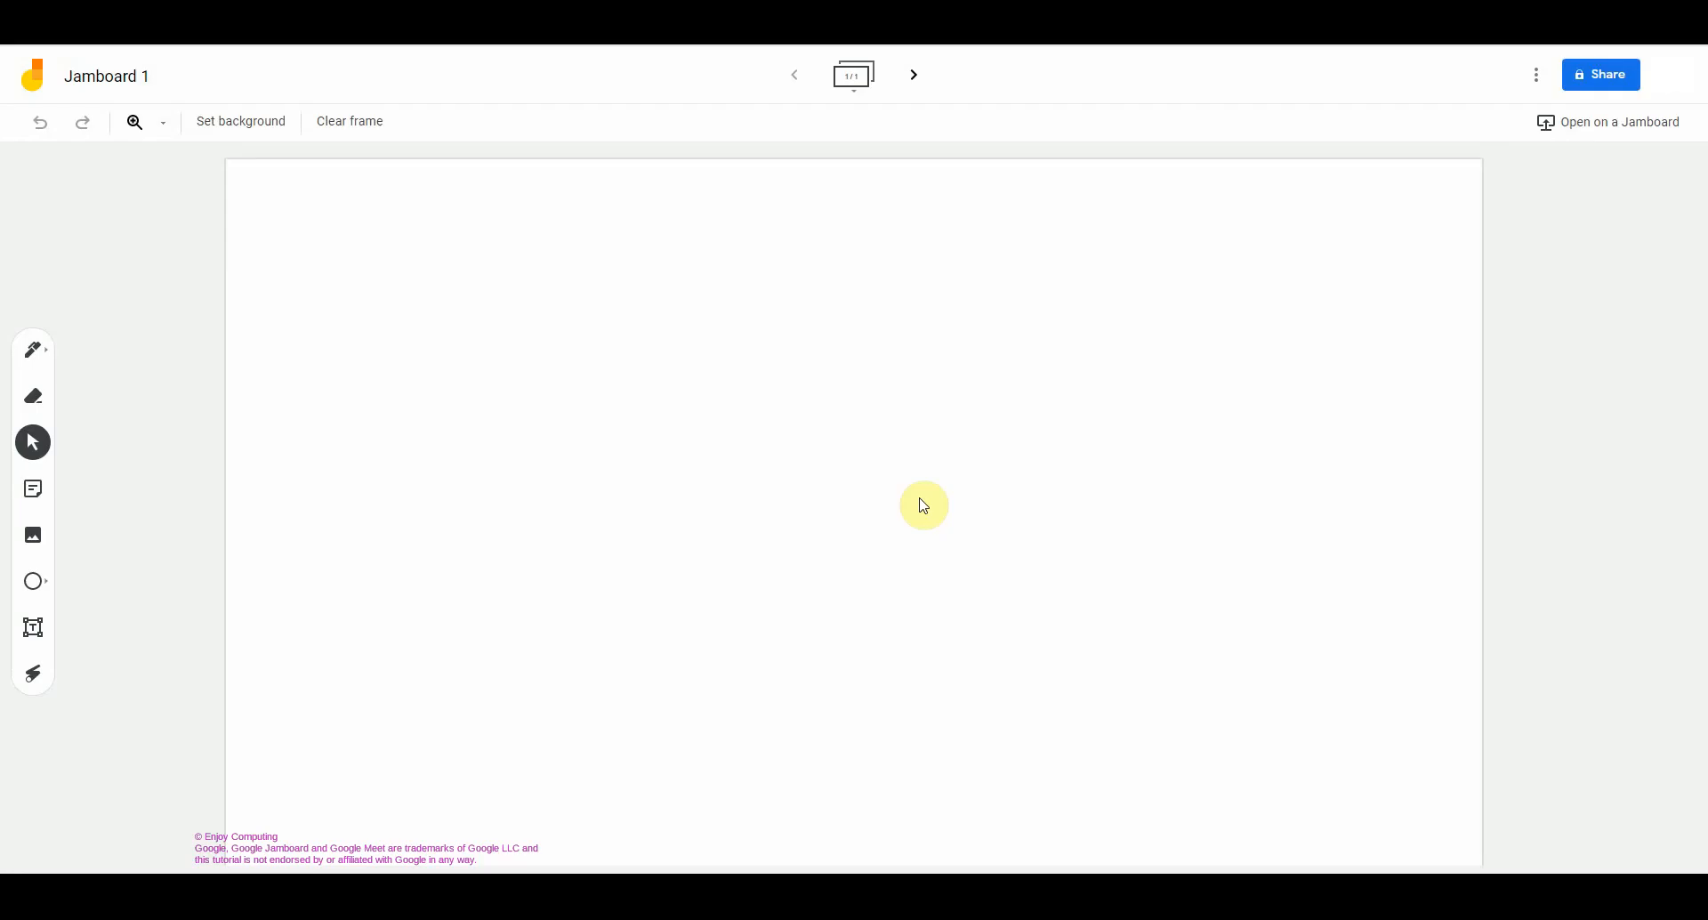
Add three blank frames to the jam and go back to the first frame
click(914, 89)
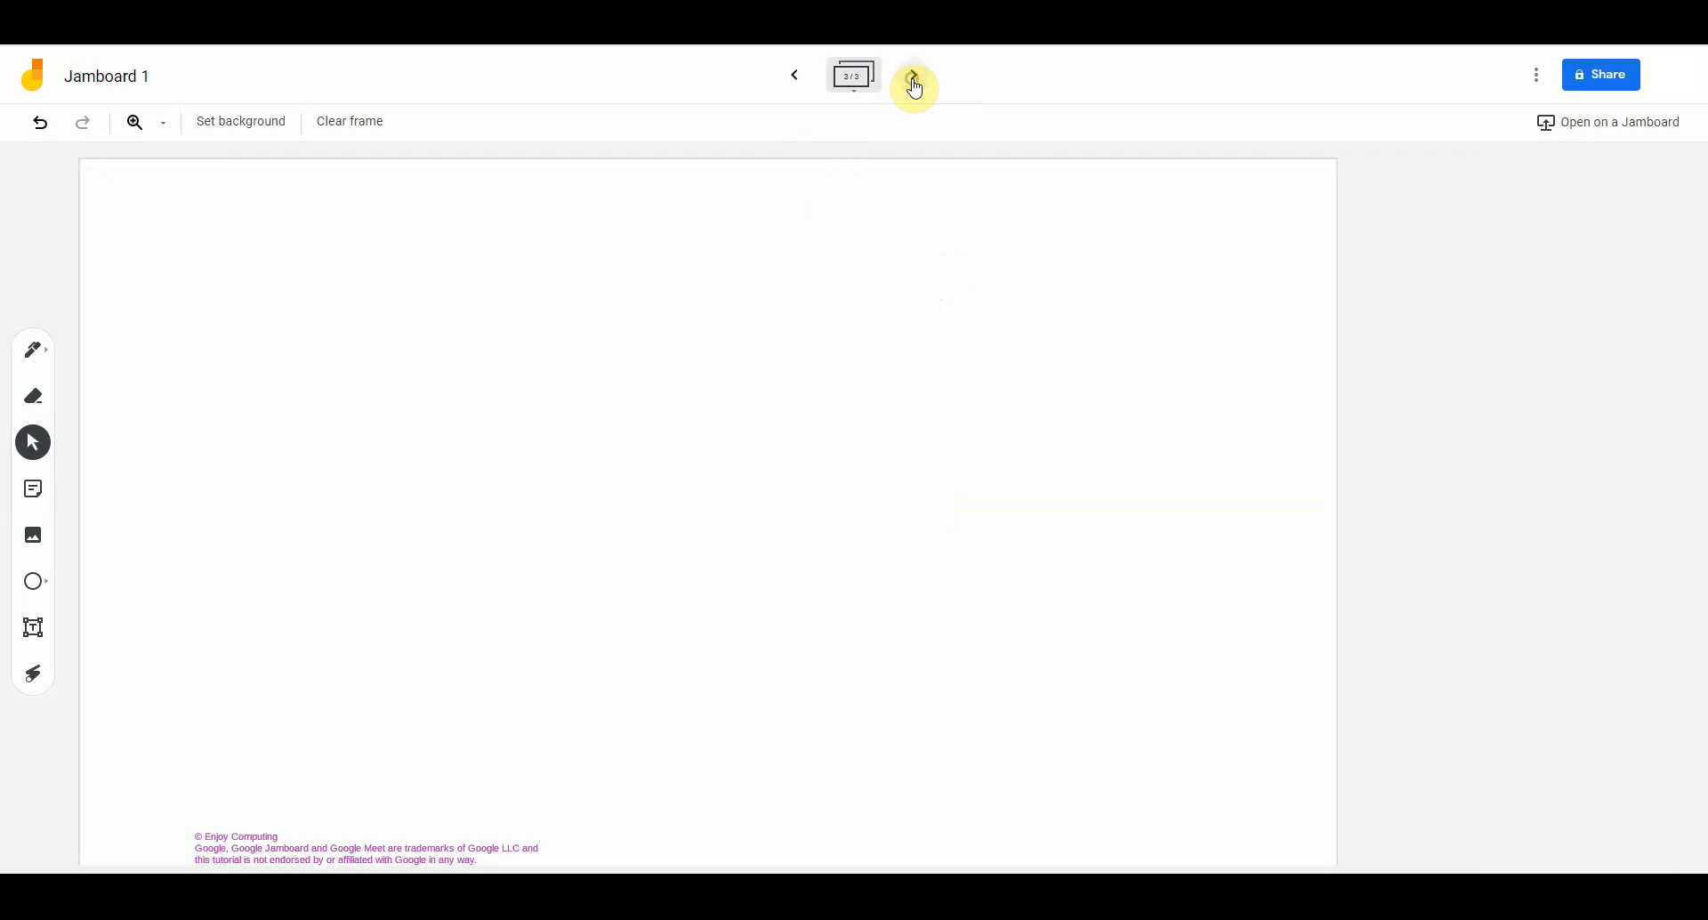
click(794, 77)
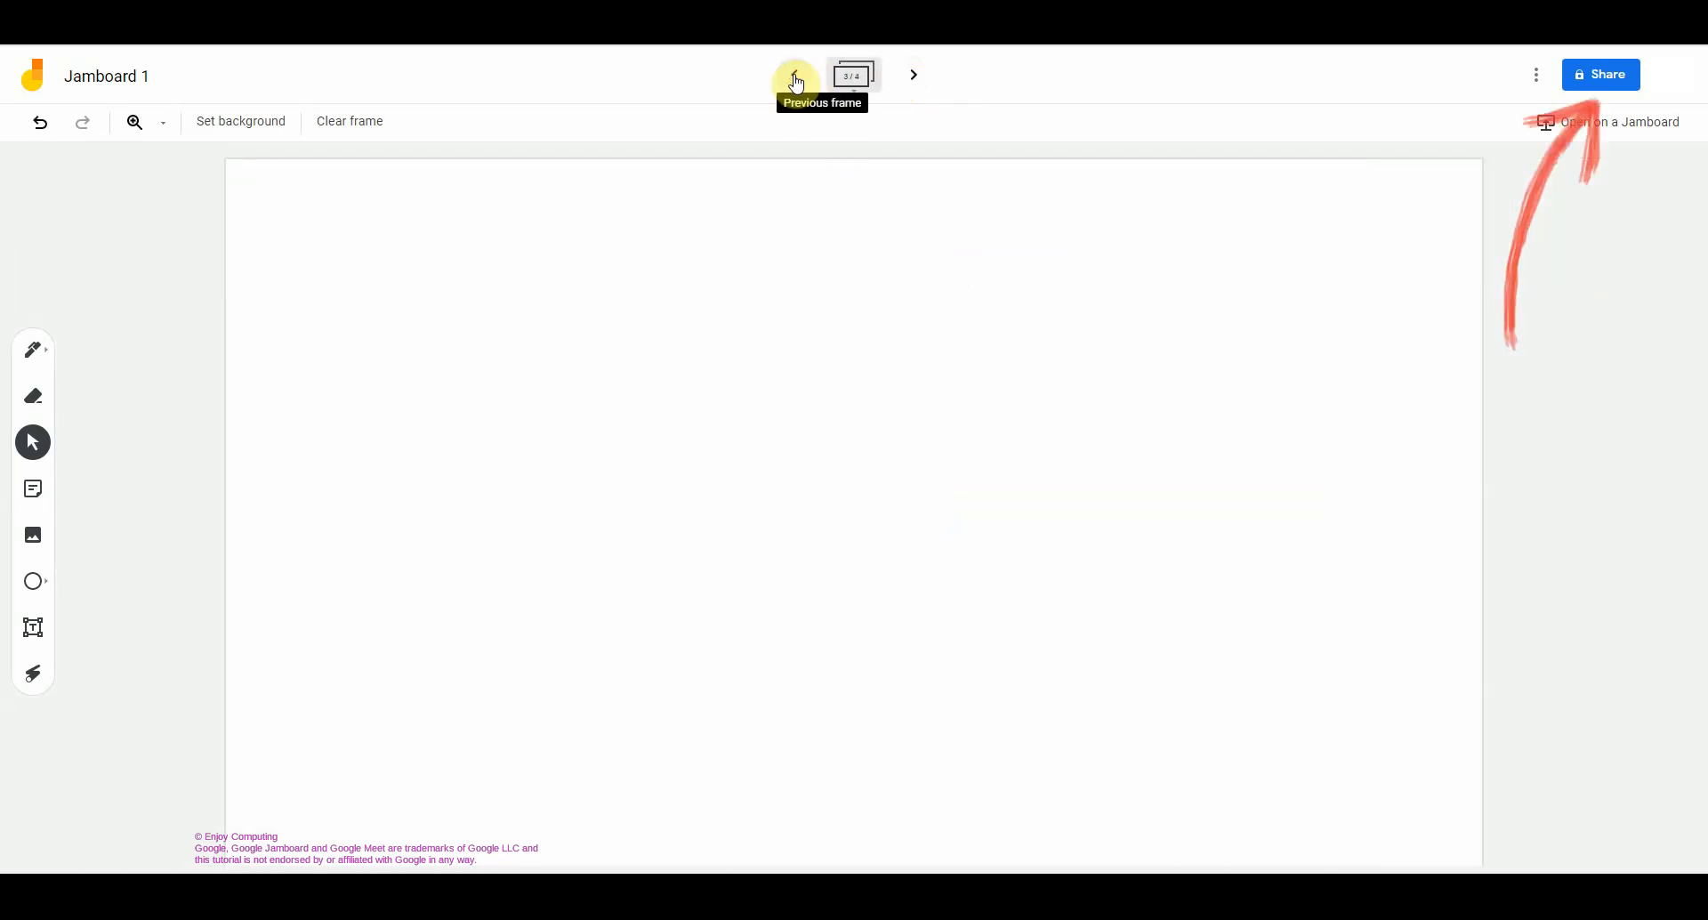
click(794, 77)
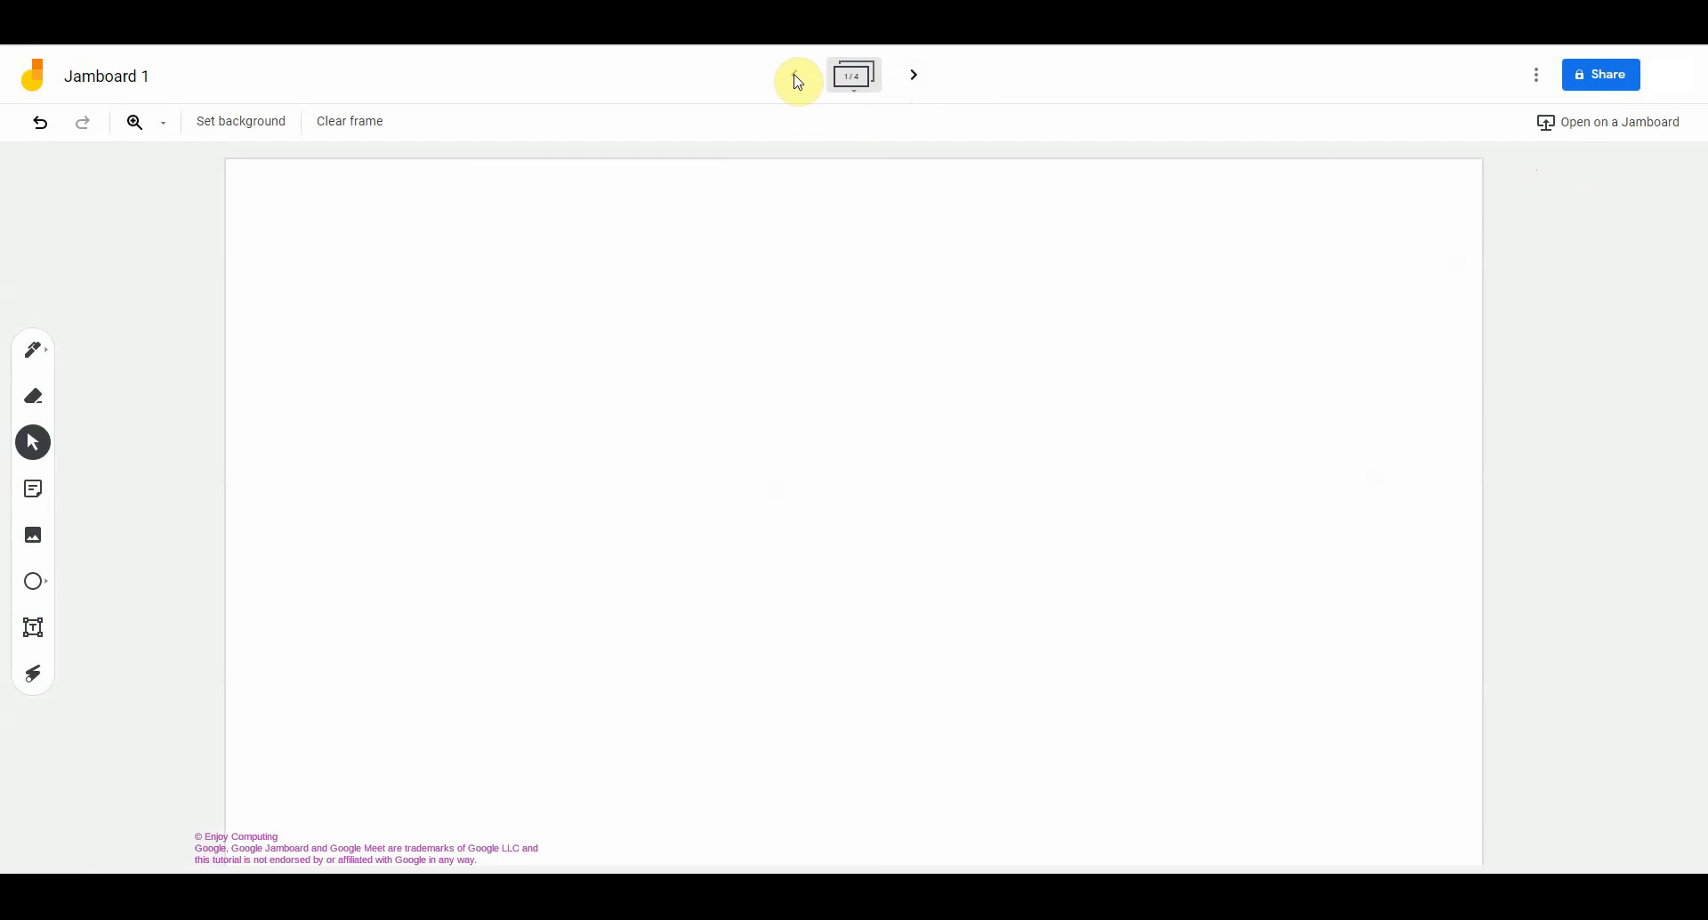
Set the first frame's background to the blue-lined grid pattern
click(245, 131)
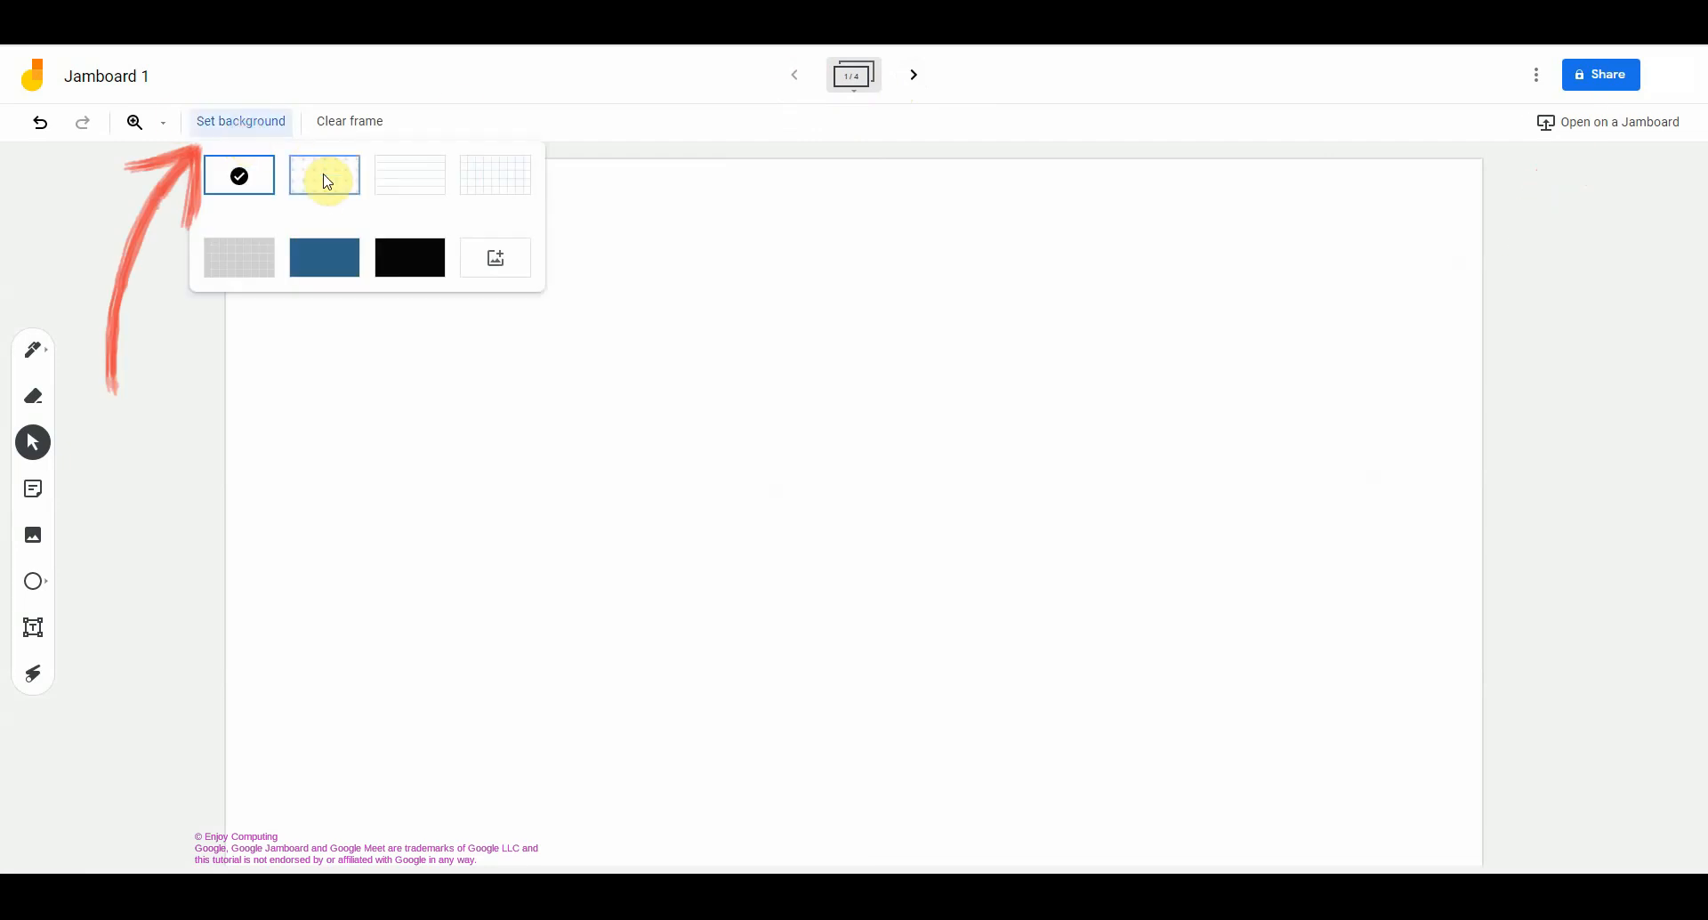
click(326, 180)
click(245, 122)
click(408, 172)
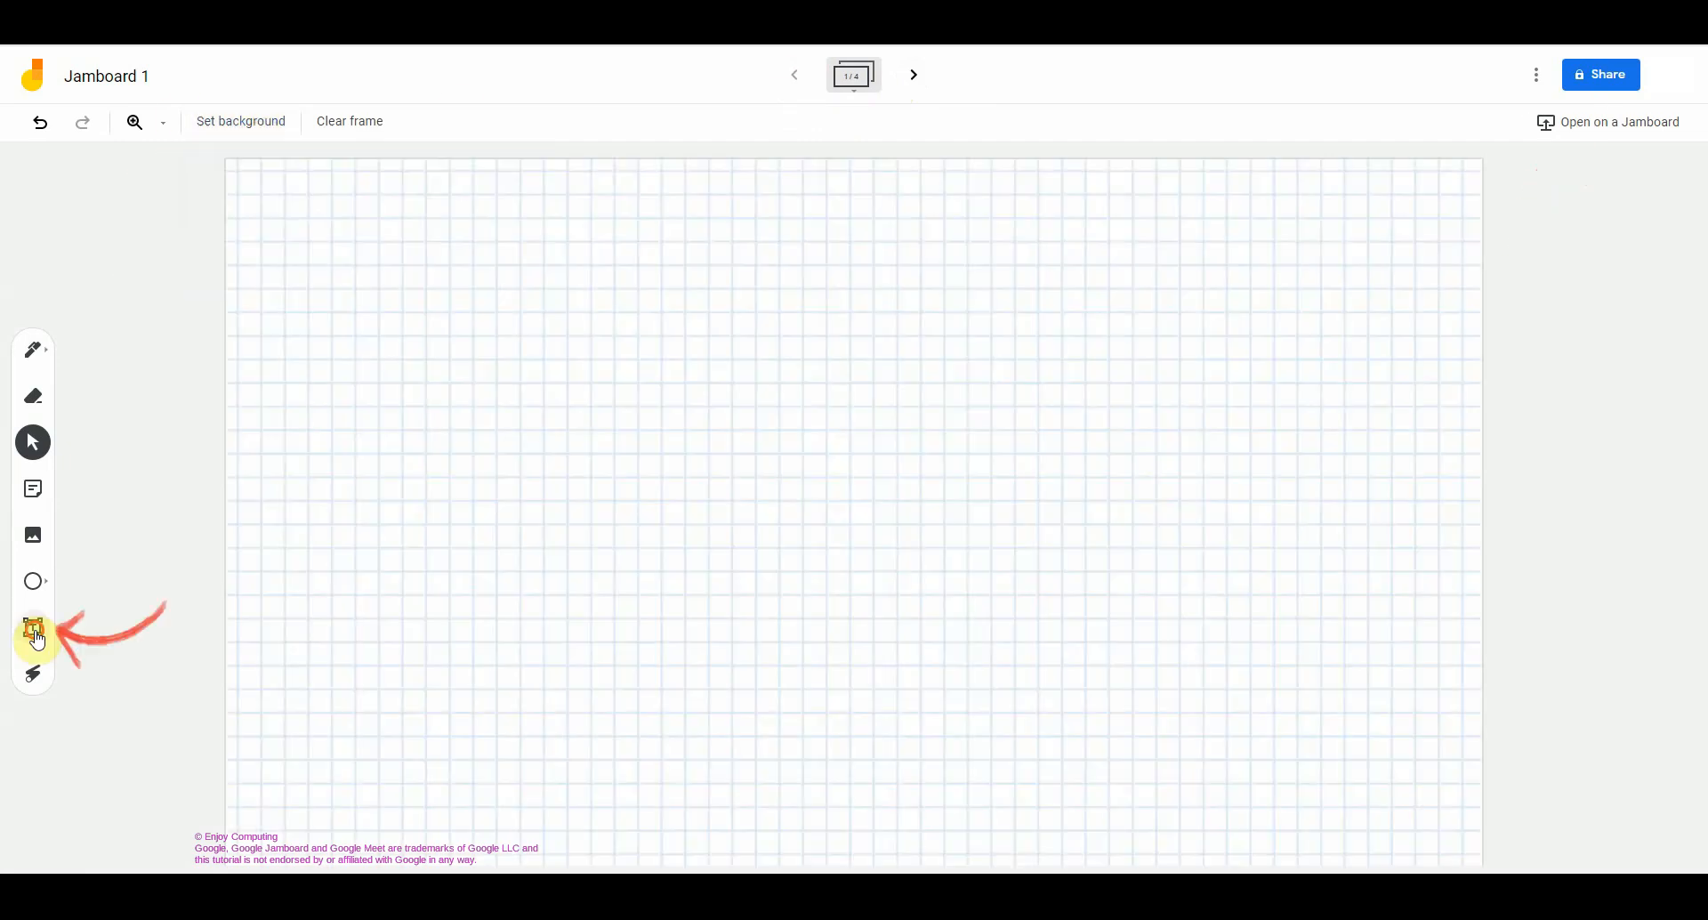
Add a text box near the frame's upper-left corner reading "This is called a jam" and widen it to fit one line
click(33, 627)
click(283, 191)
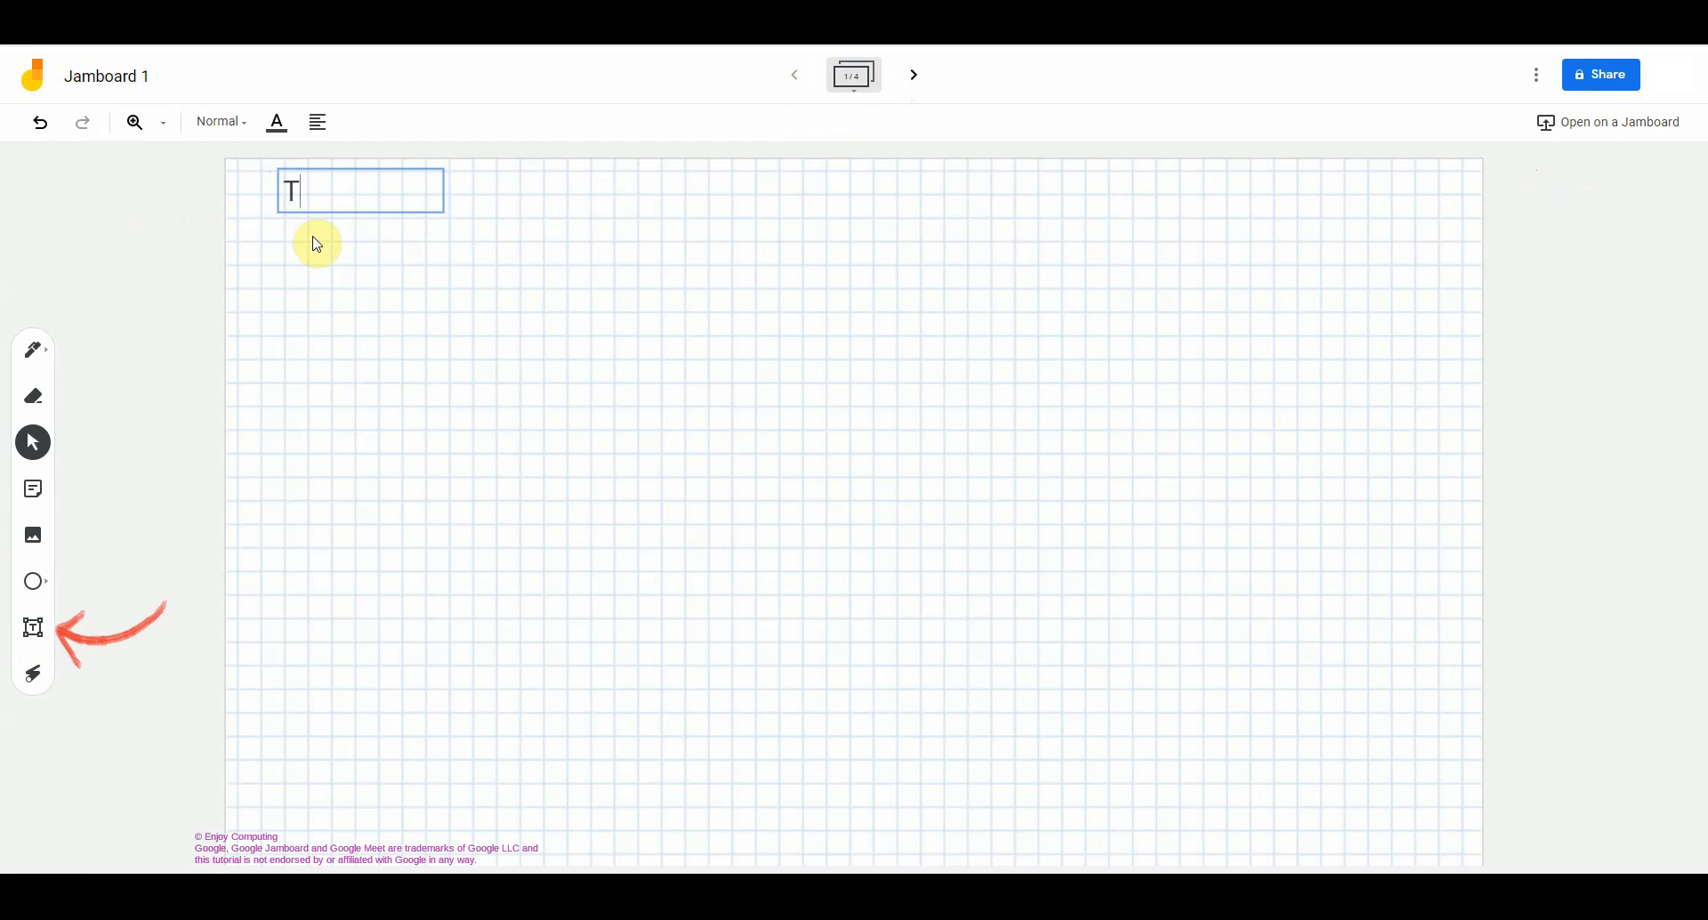
text(This is called a jam)
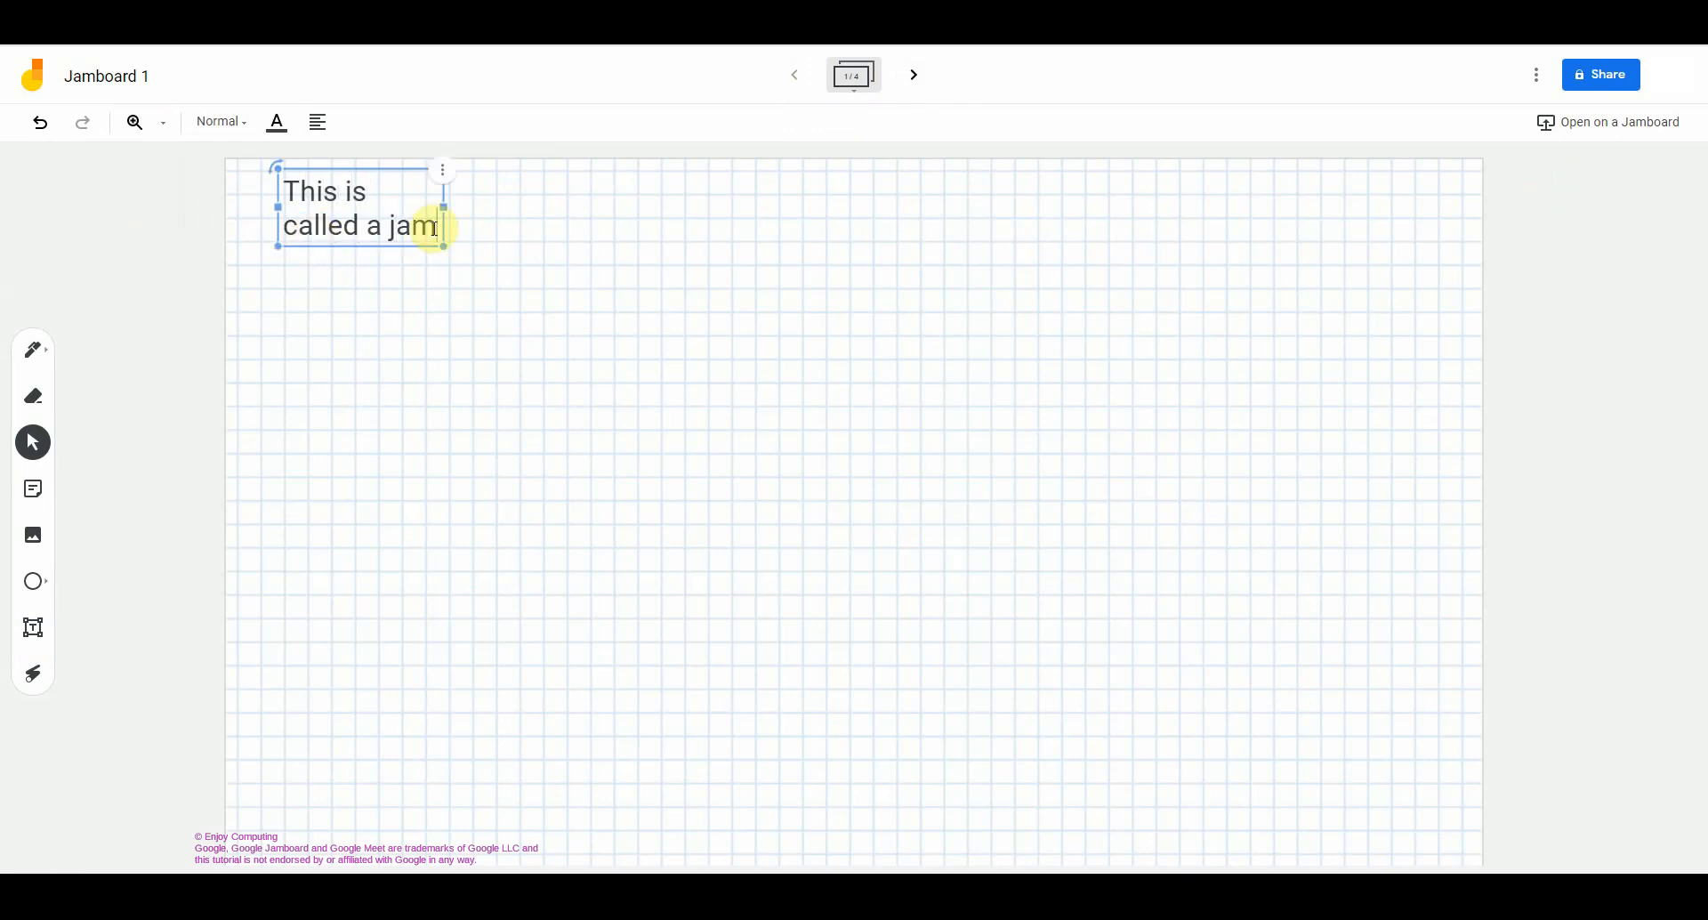
drag(444, 203, 761, 195)
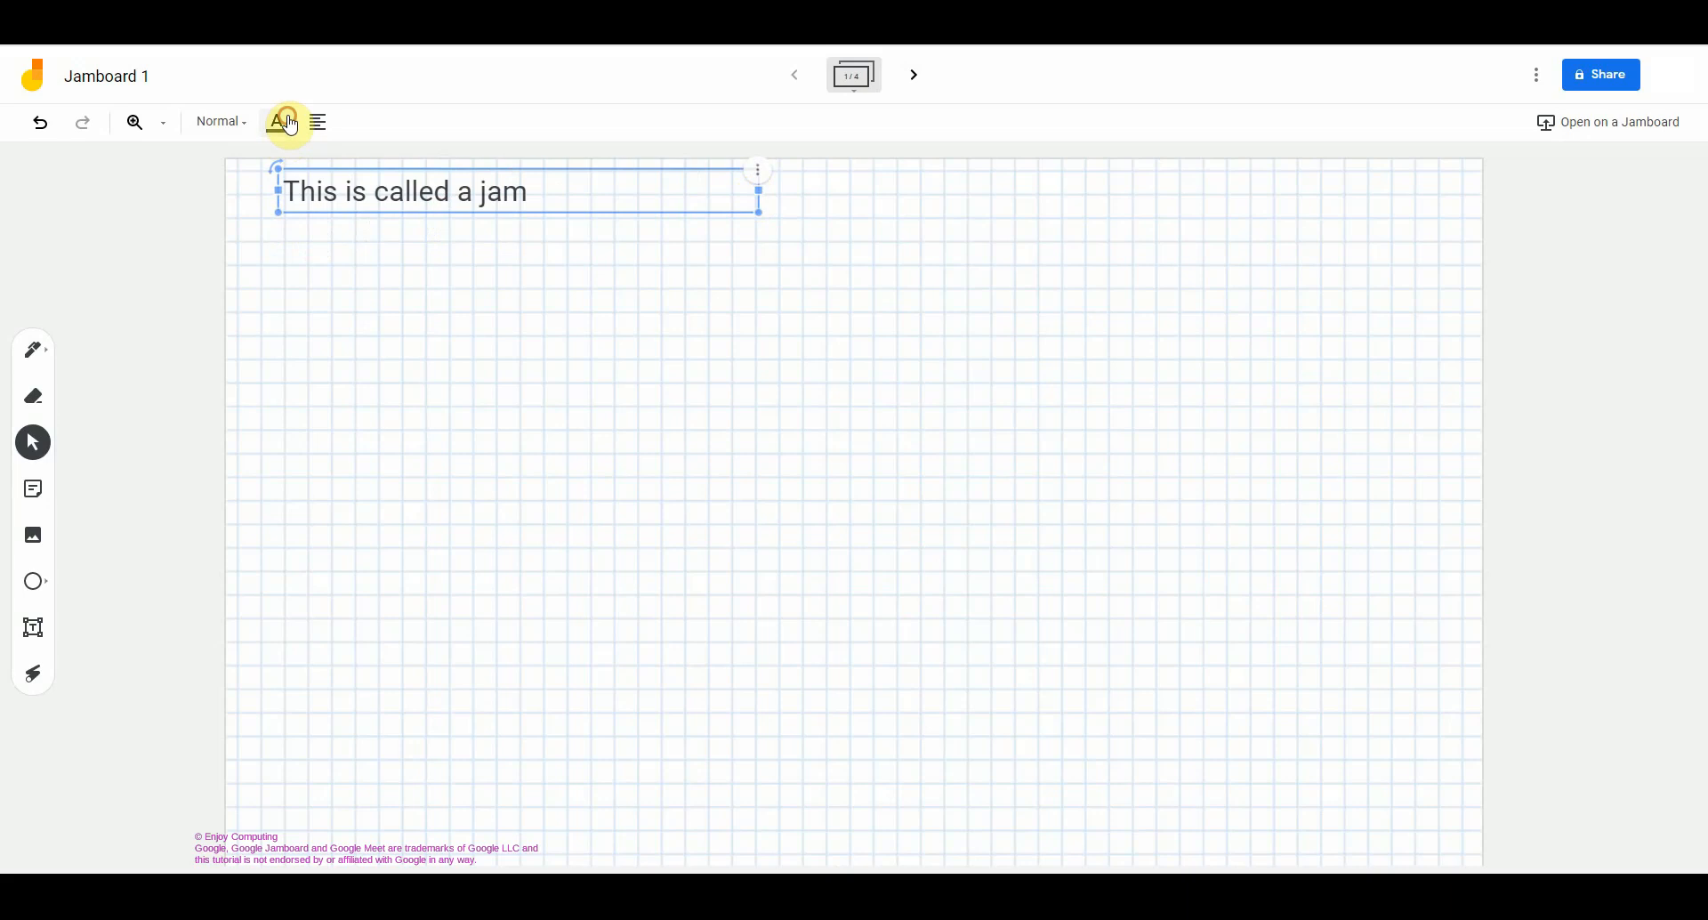
Colour the "This is called a jam" text red and set its style to Display
click(277, 122)
click(326, 207)
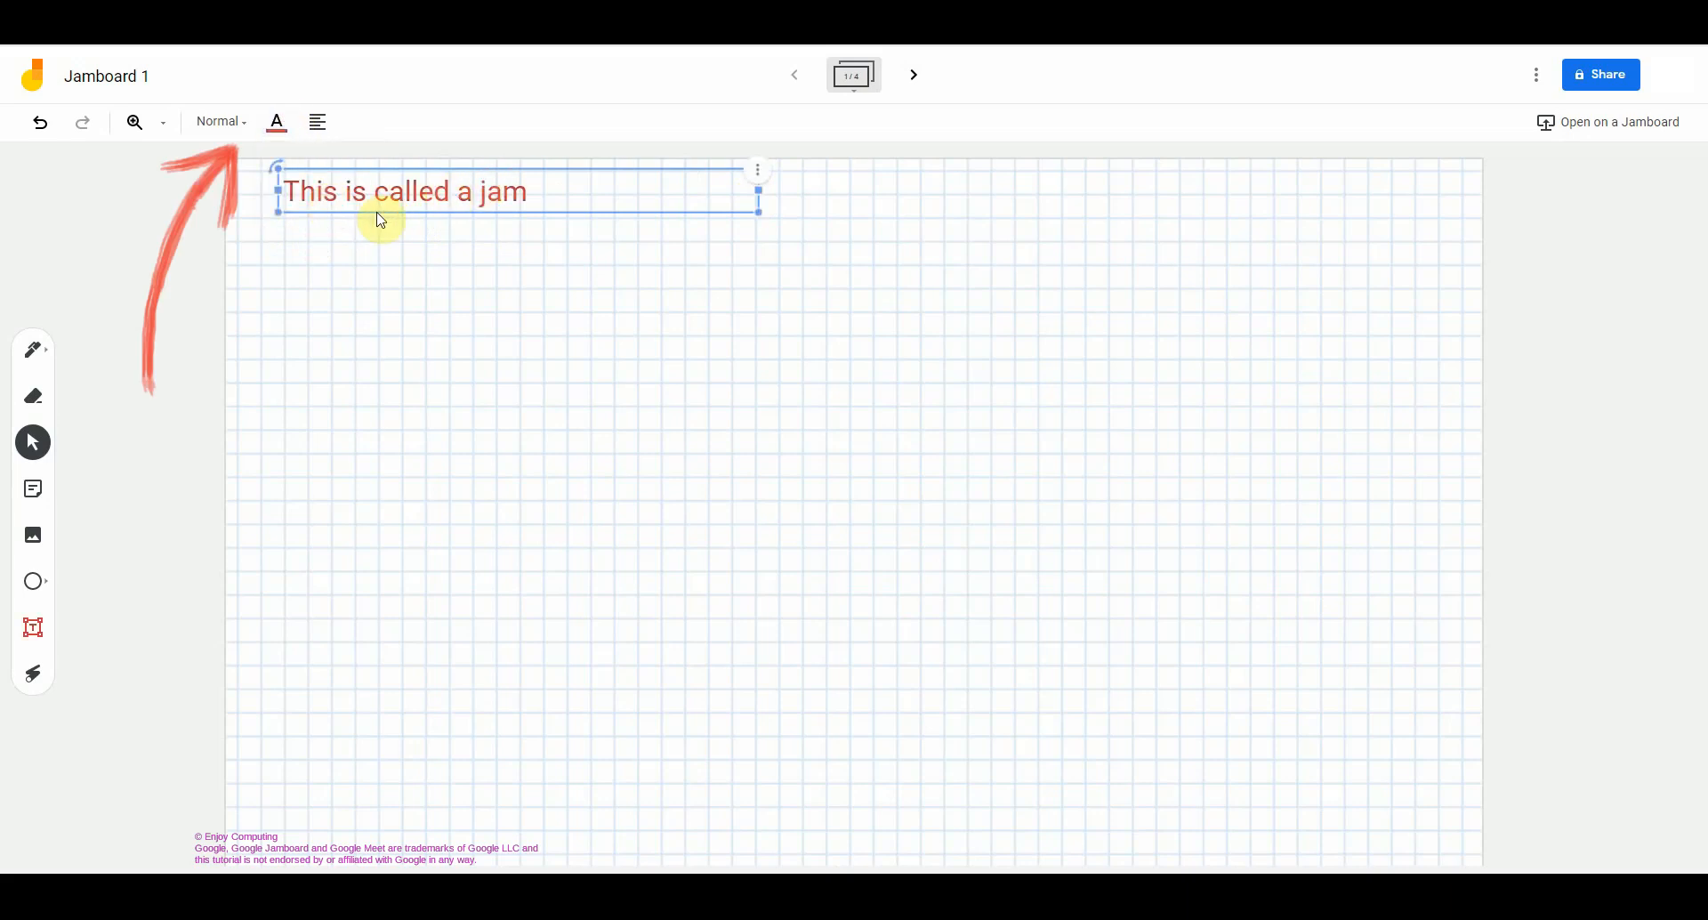
click(231, 129)
click(279, 196)
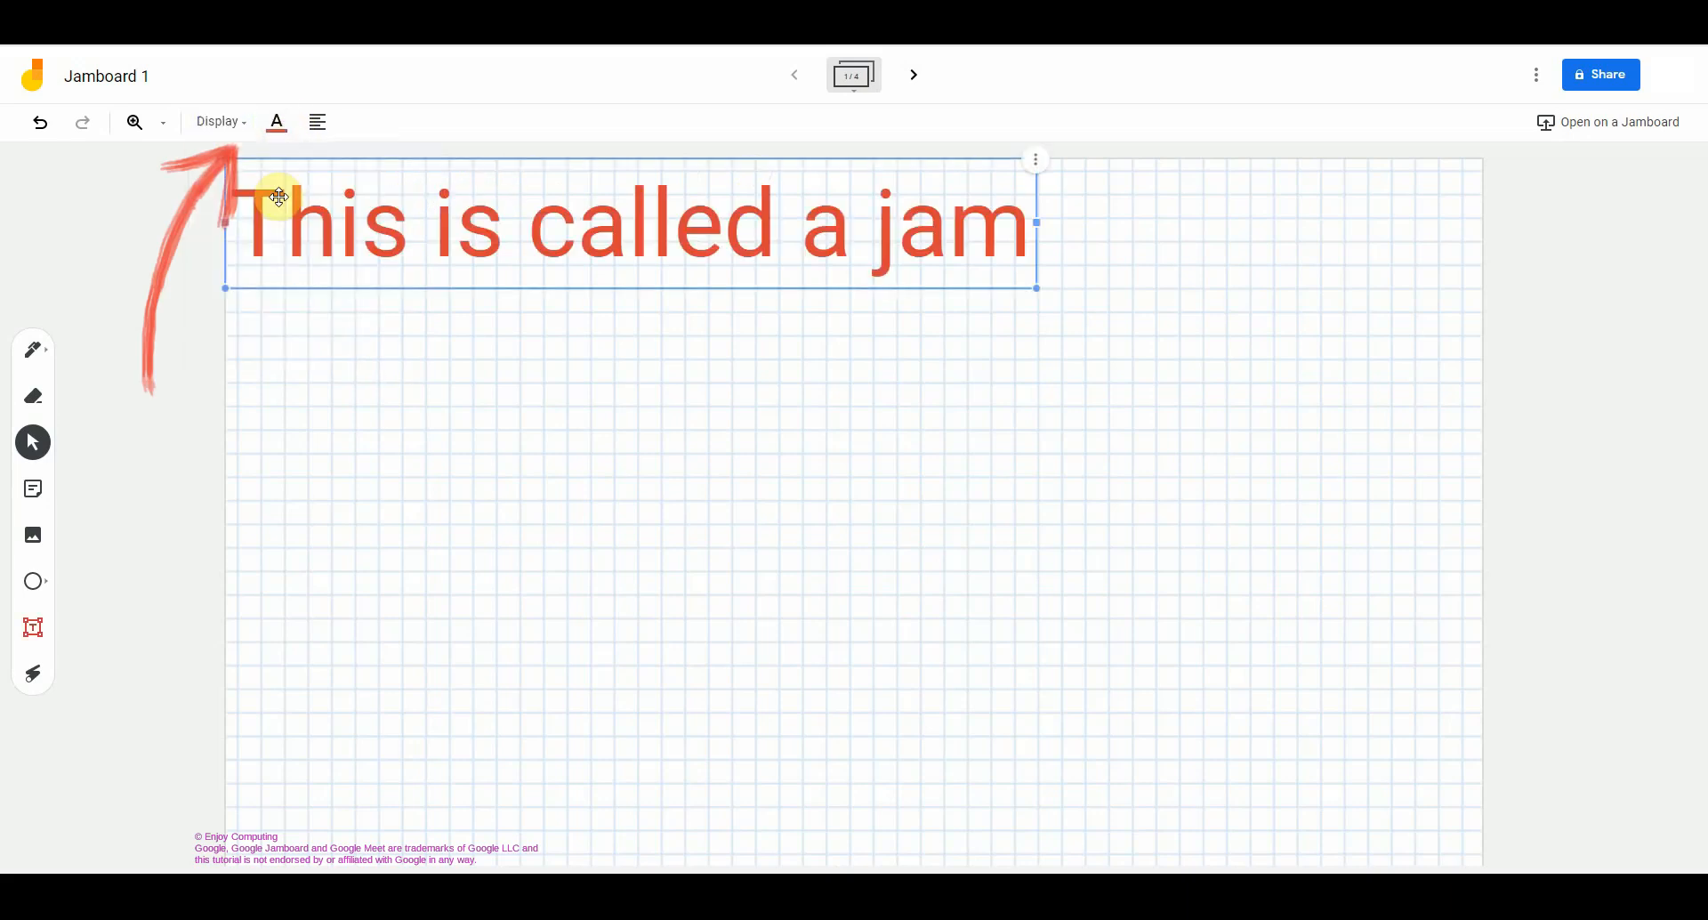
Center-align the title text and stretch its box across nearly the full width of the frame
click(317, 122)
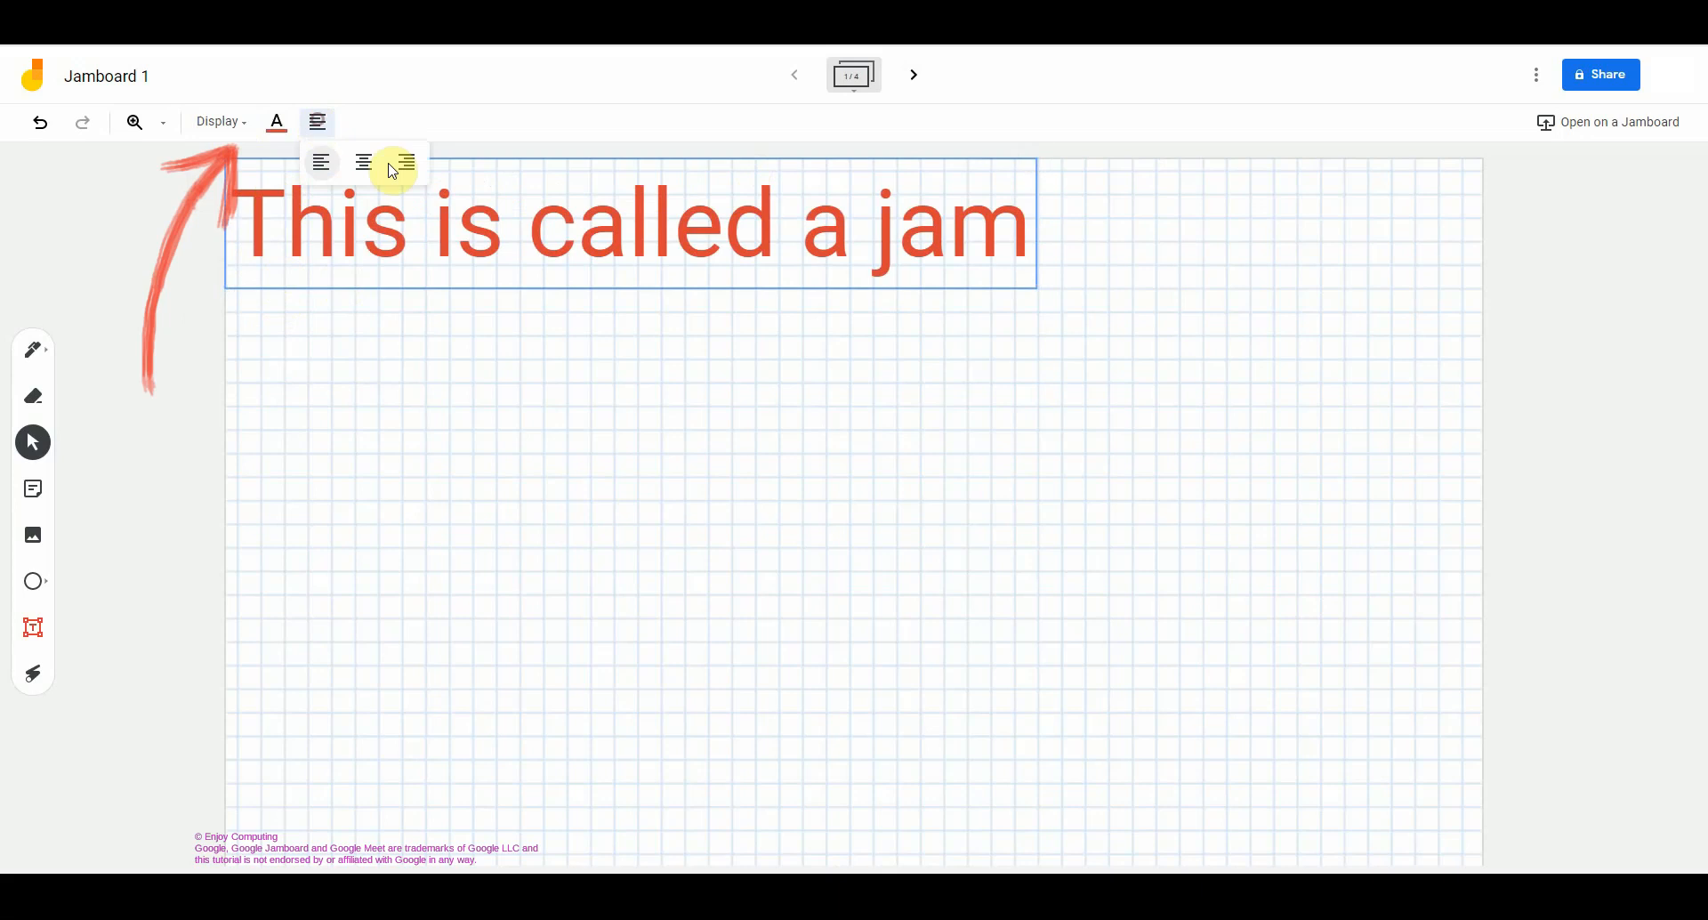
click(364, 162)
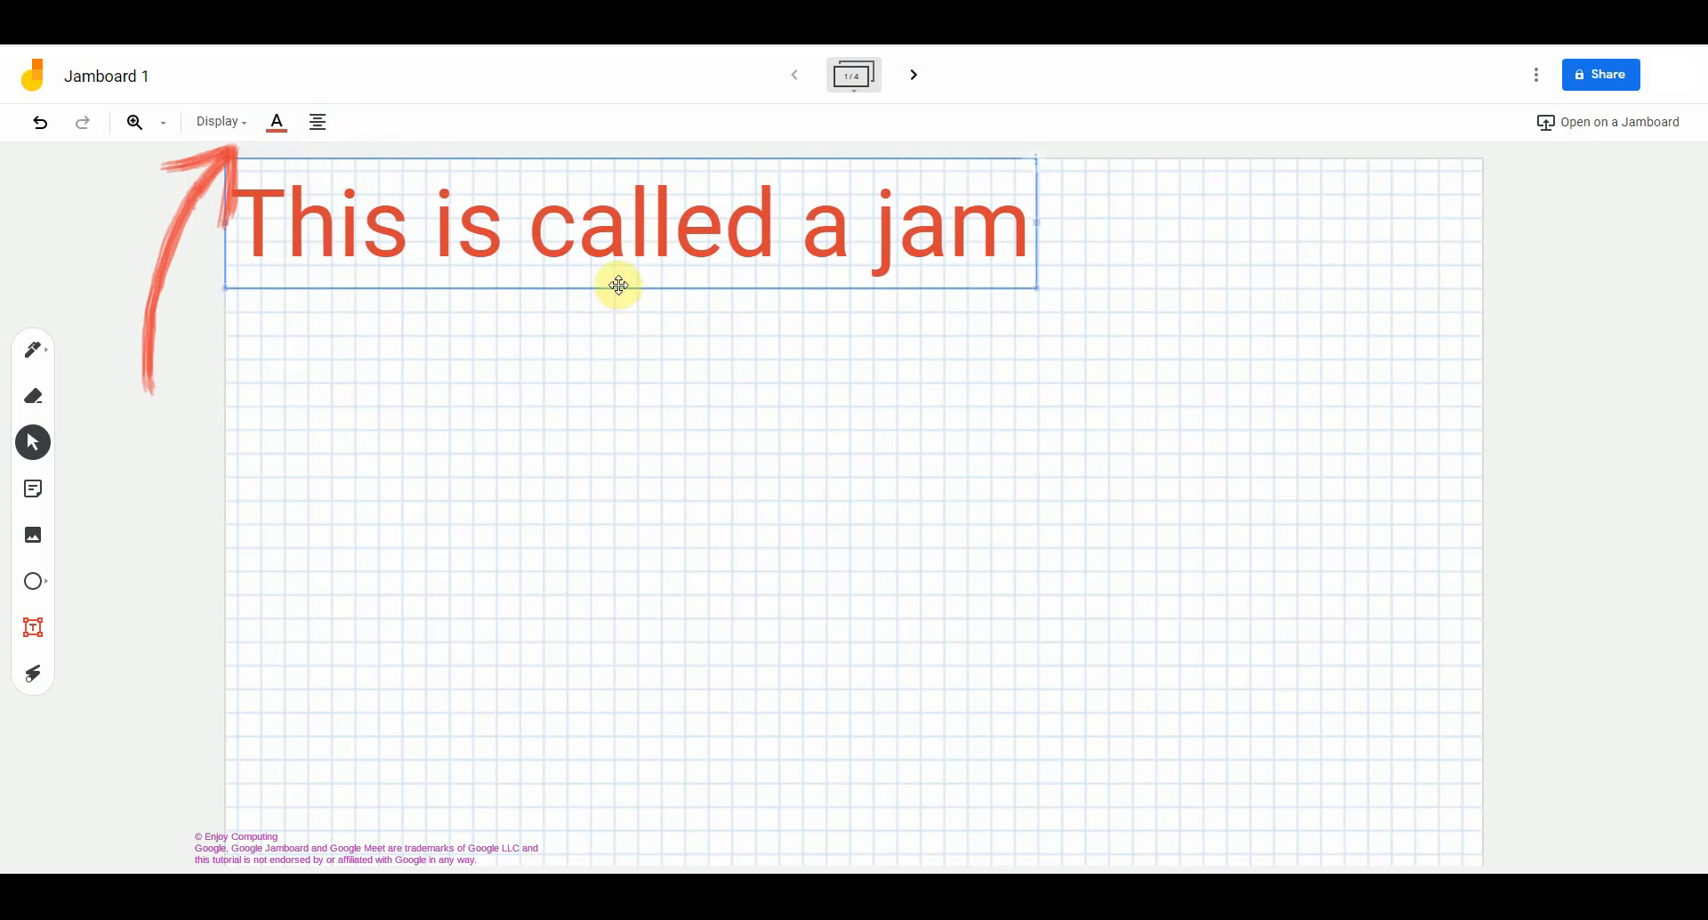
drag(619, 284, 838, 283)
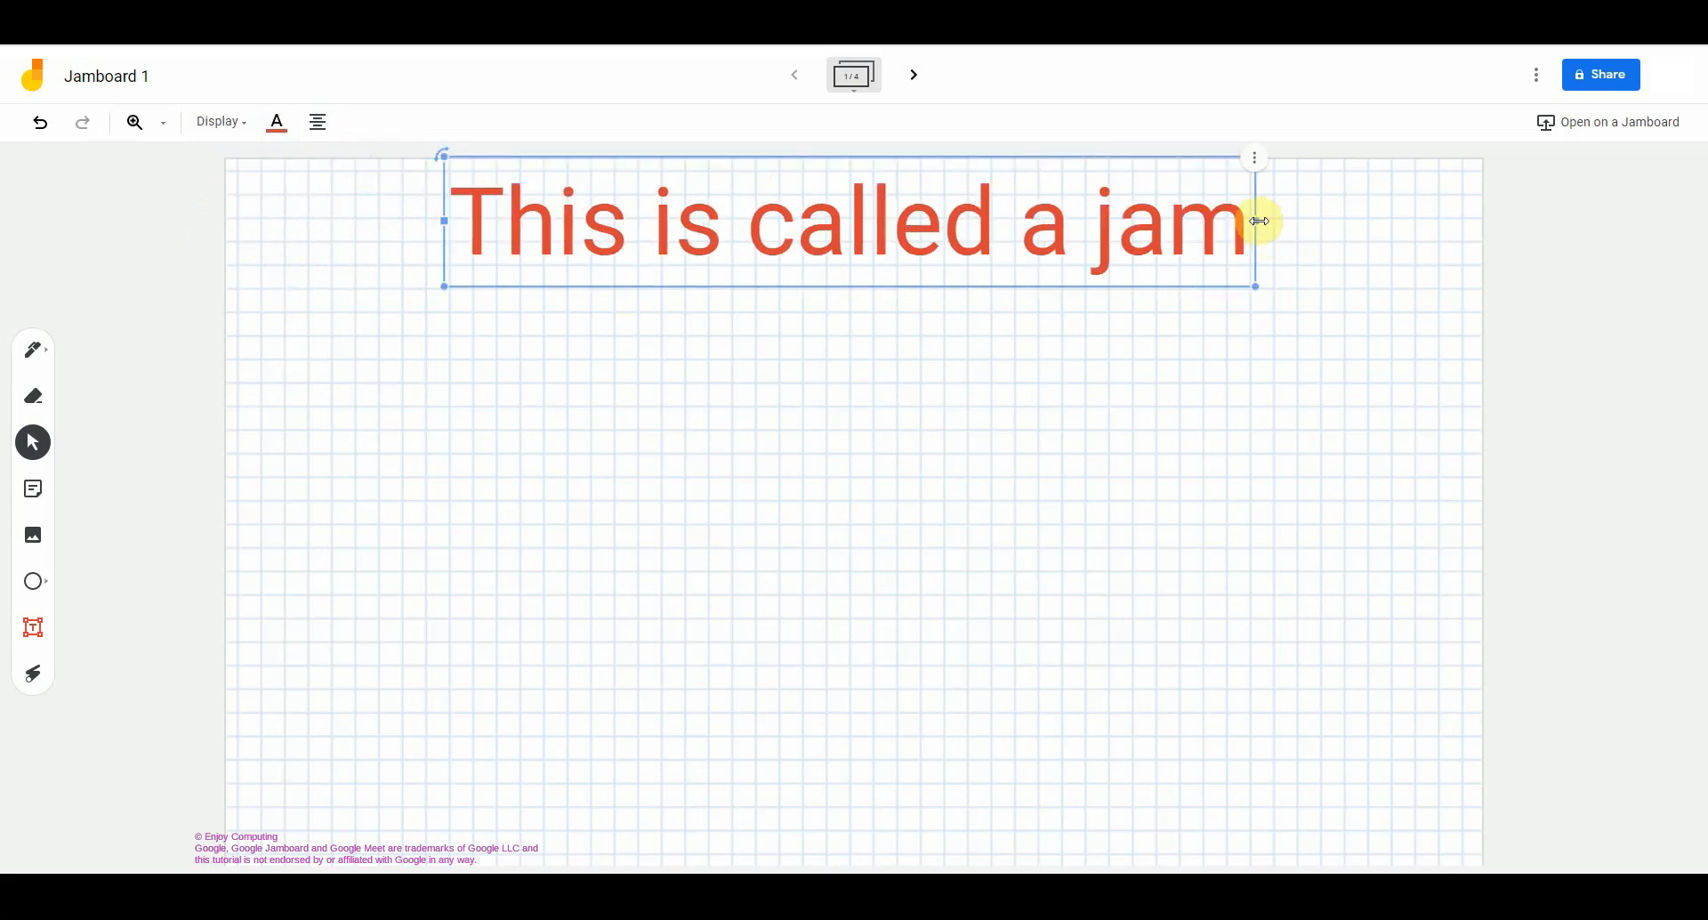
drag(1257, 221, 1467, 220)
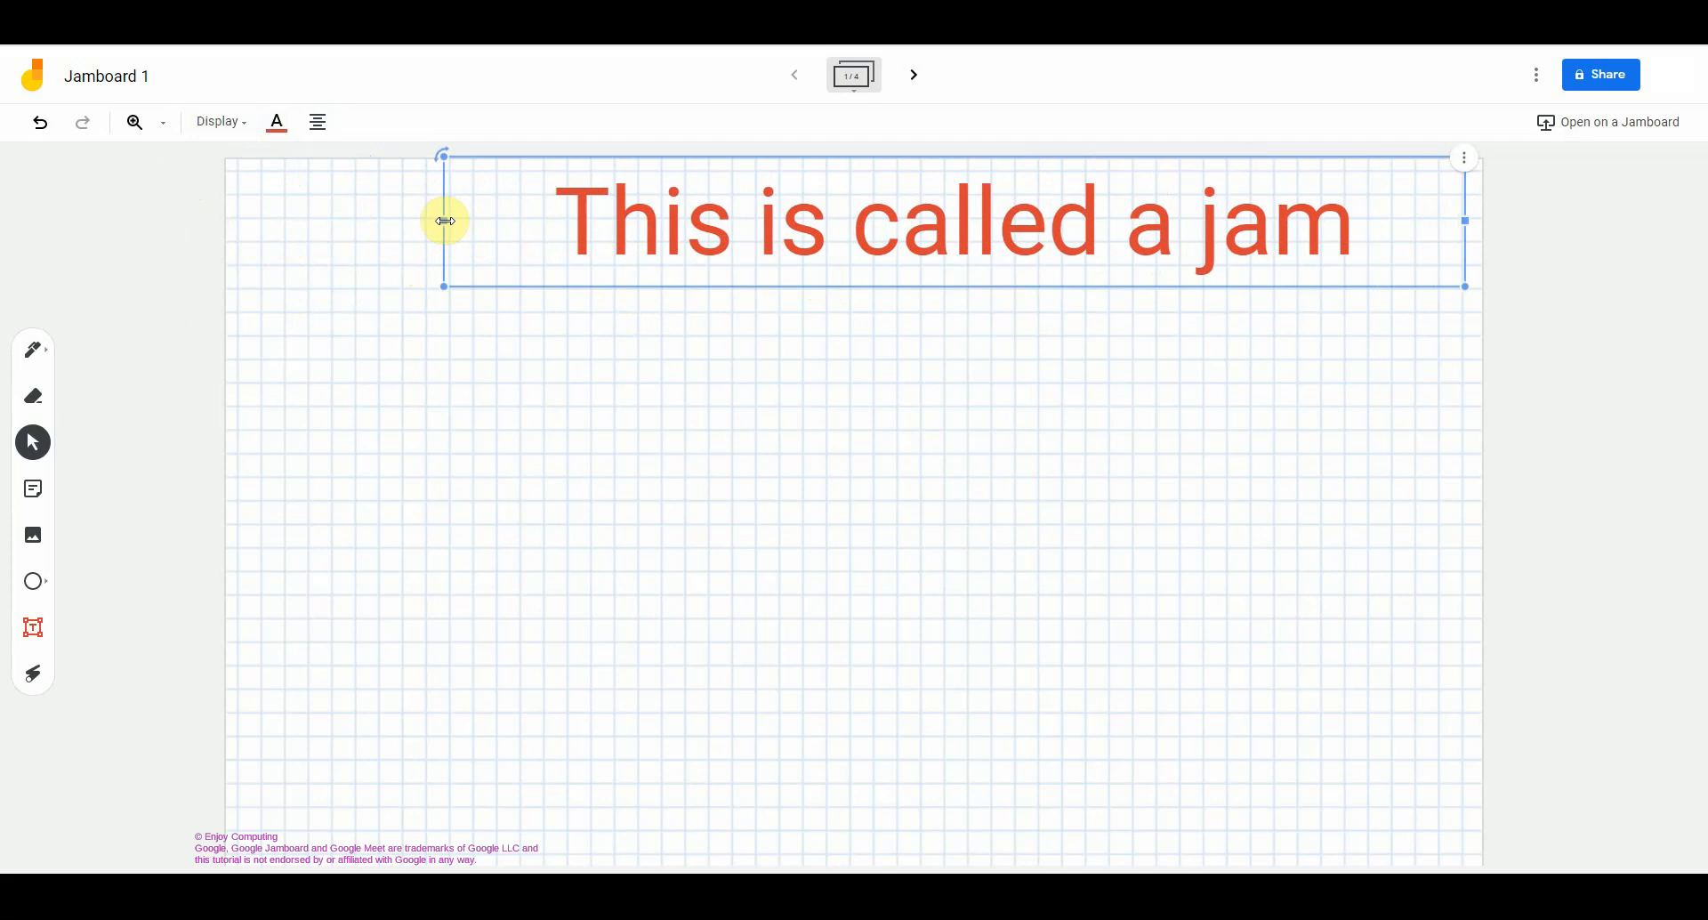
drag(445, 221, 248, 218)
click(294, 303)
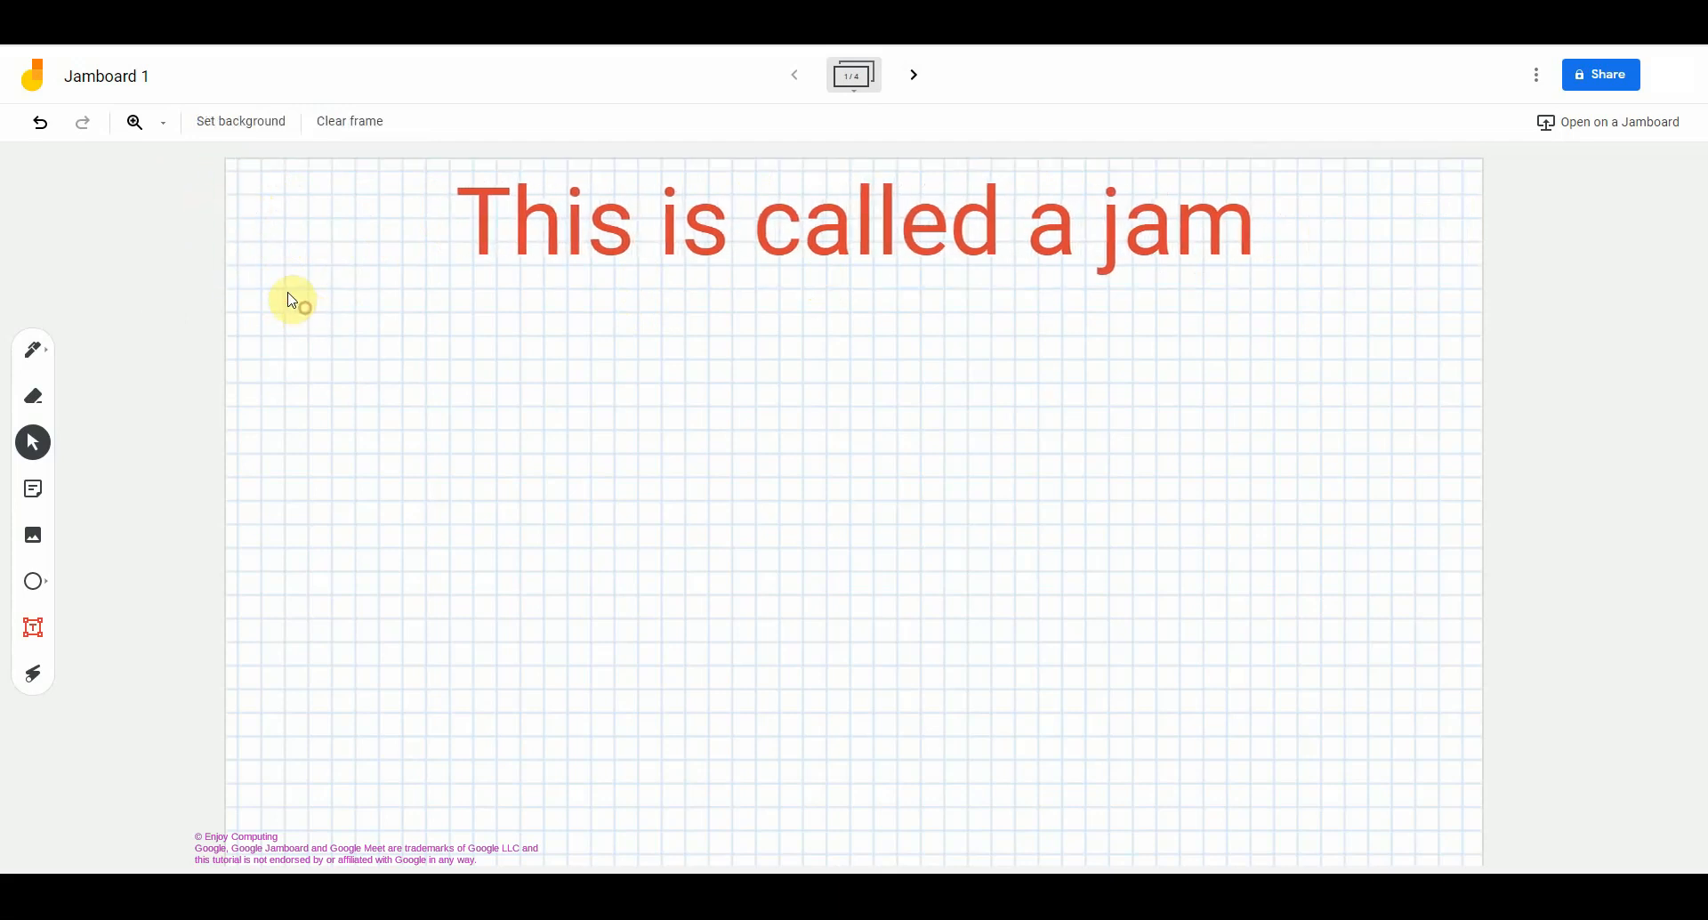
Create a yellow sticky note reading "Can you remember?" and place it below the title on the frame's left side
click(33, 489)
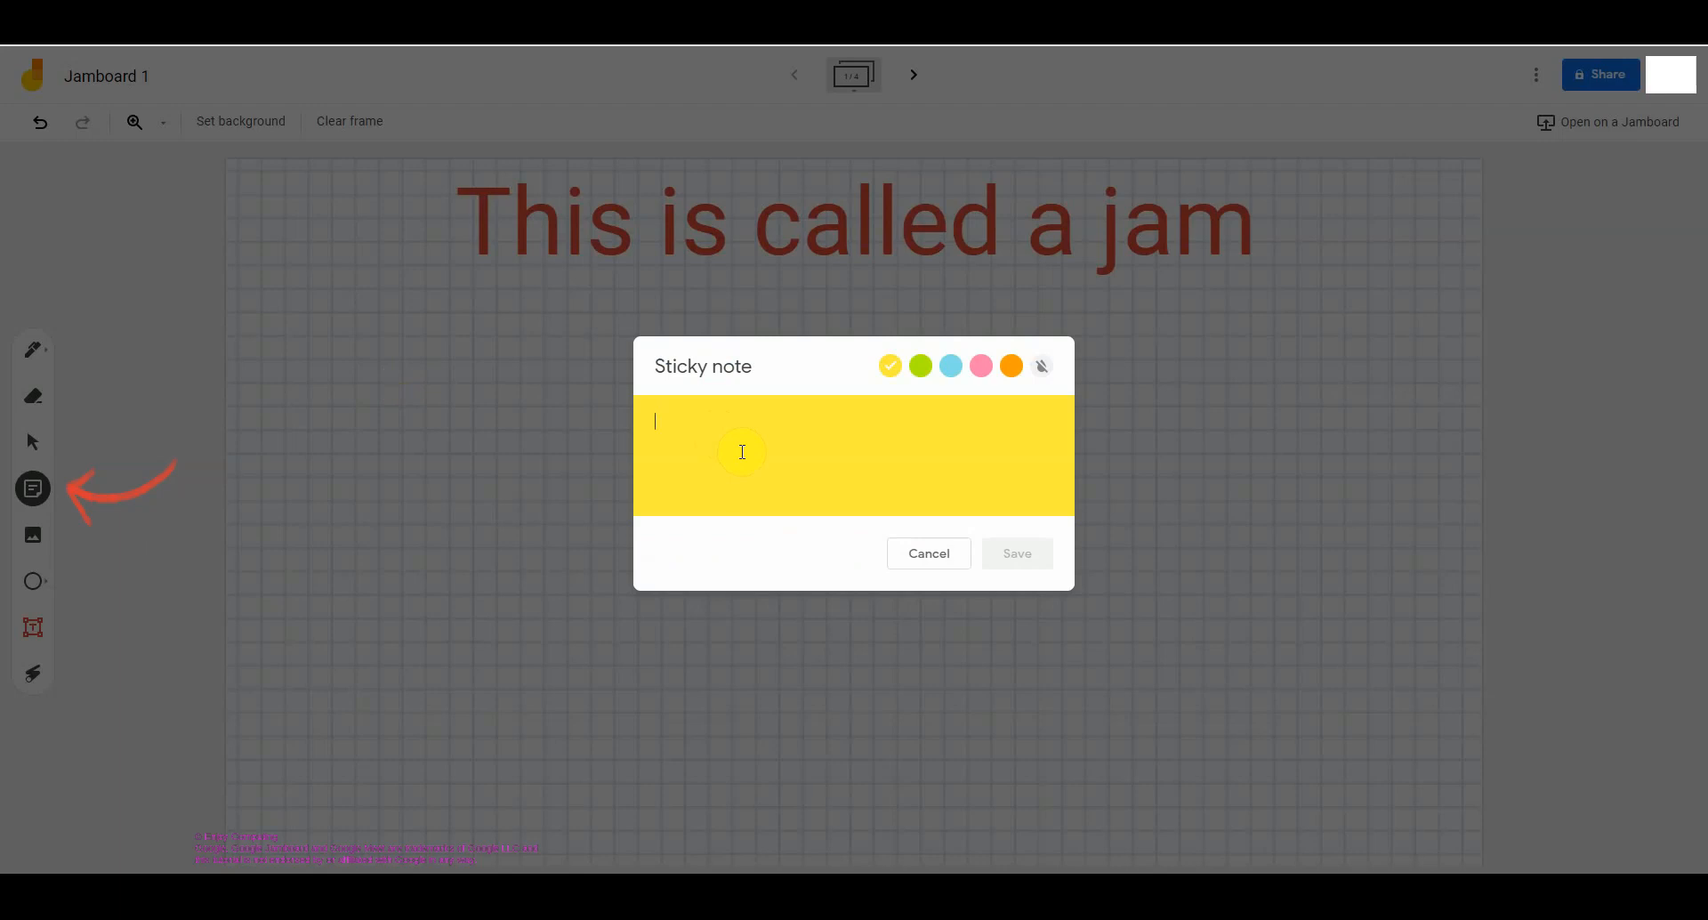
text(Ca)
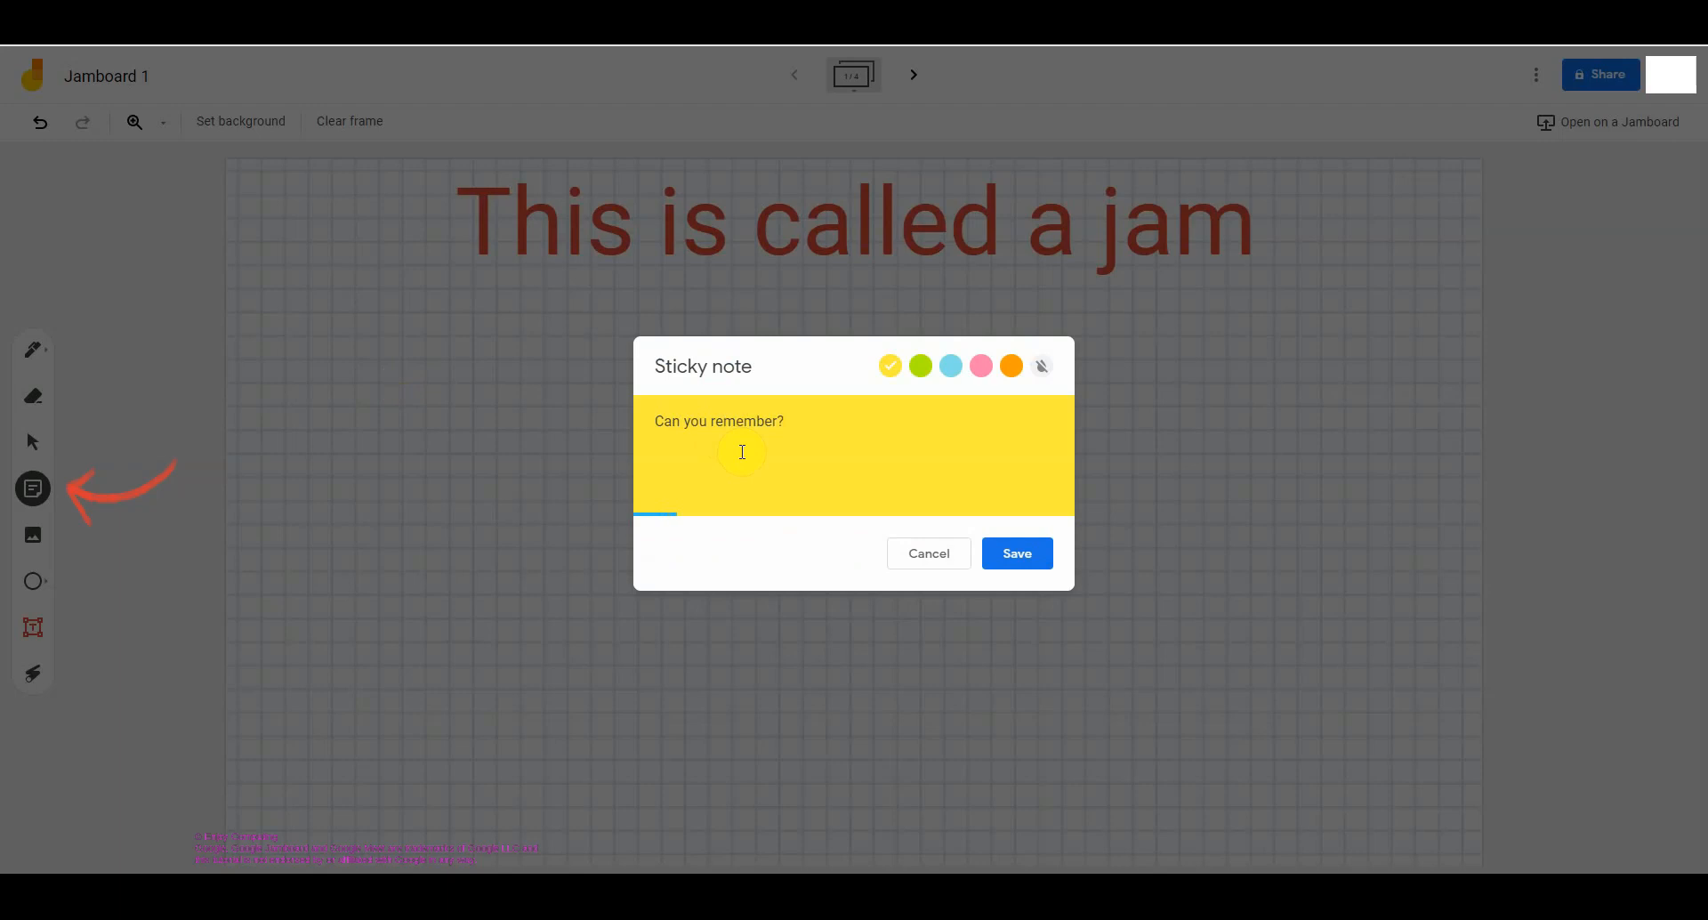
text(n you remember?)
click(1019, 555)
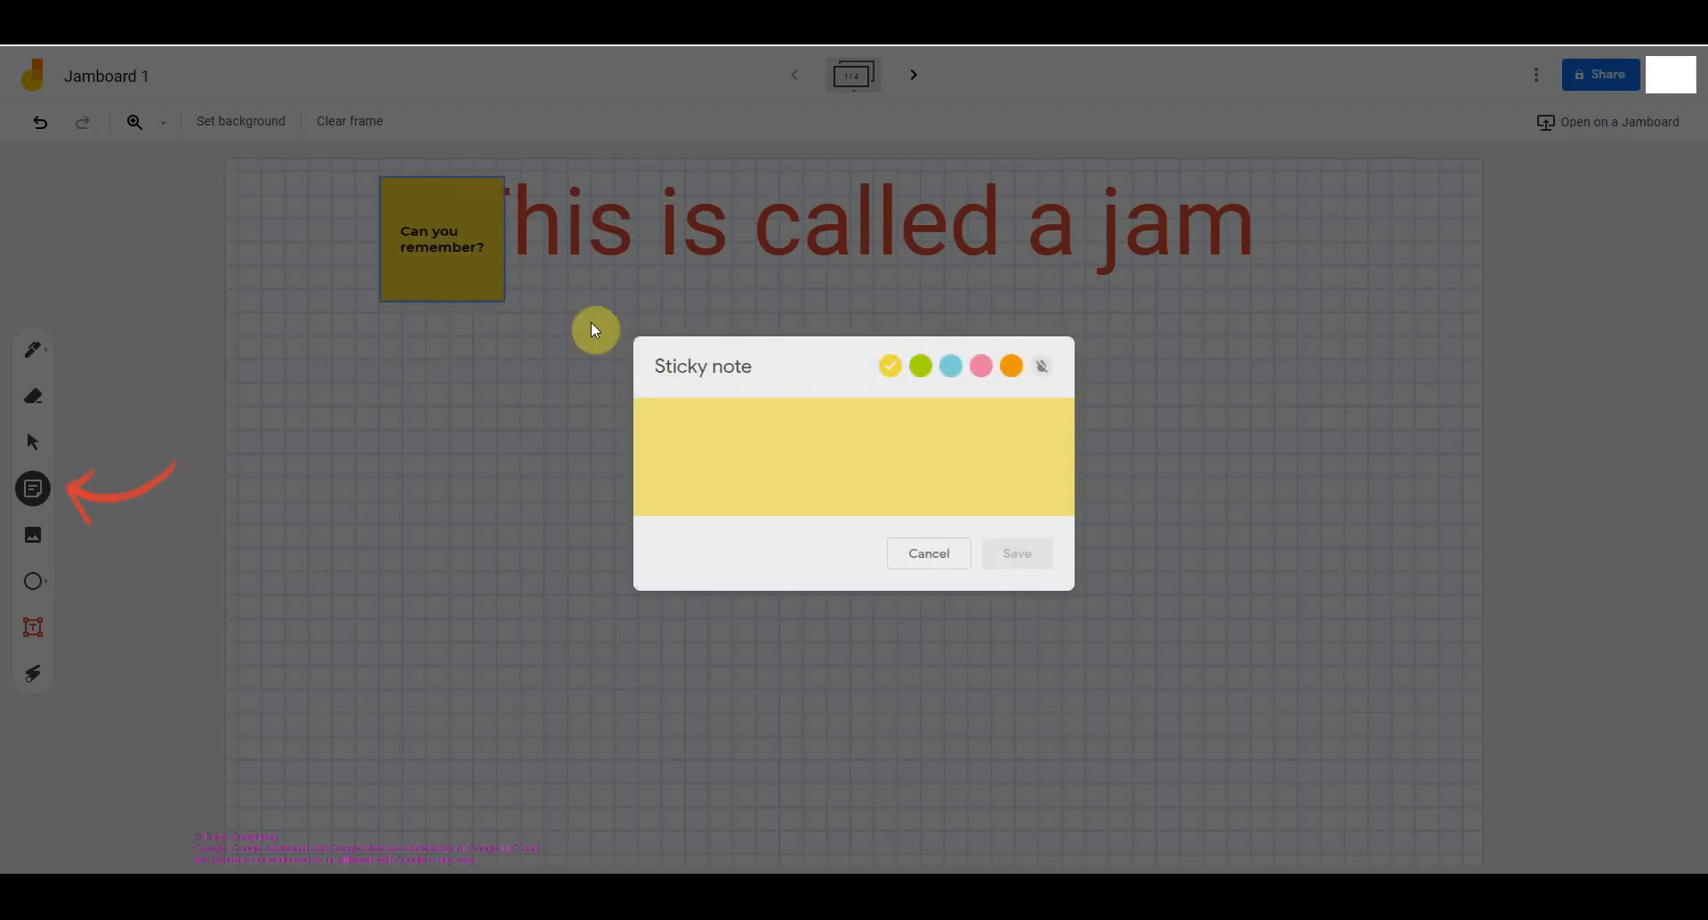
click(445, 238)
drag(459, 245, 371, 346)
Duplicate the "Can you remember?" sticky note twice and arrange the three notes in a vertical column
click(413, 276)
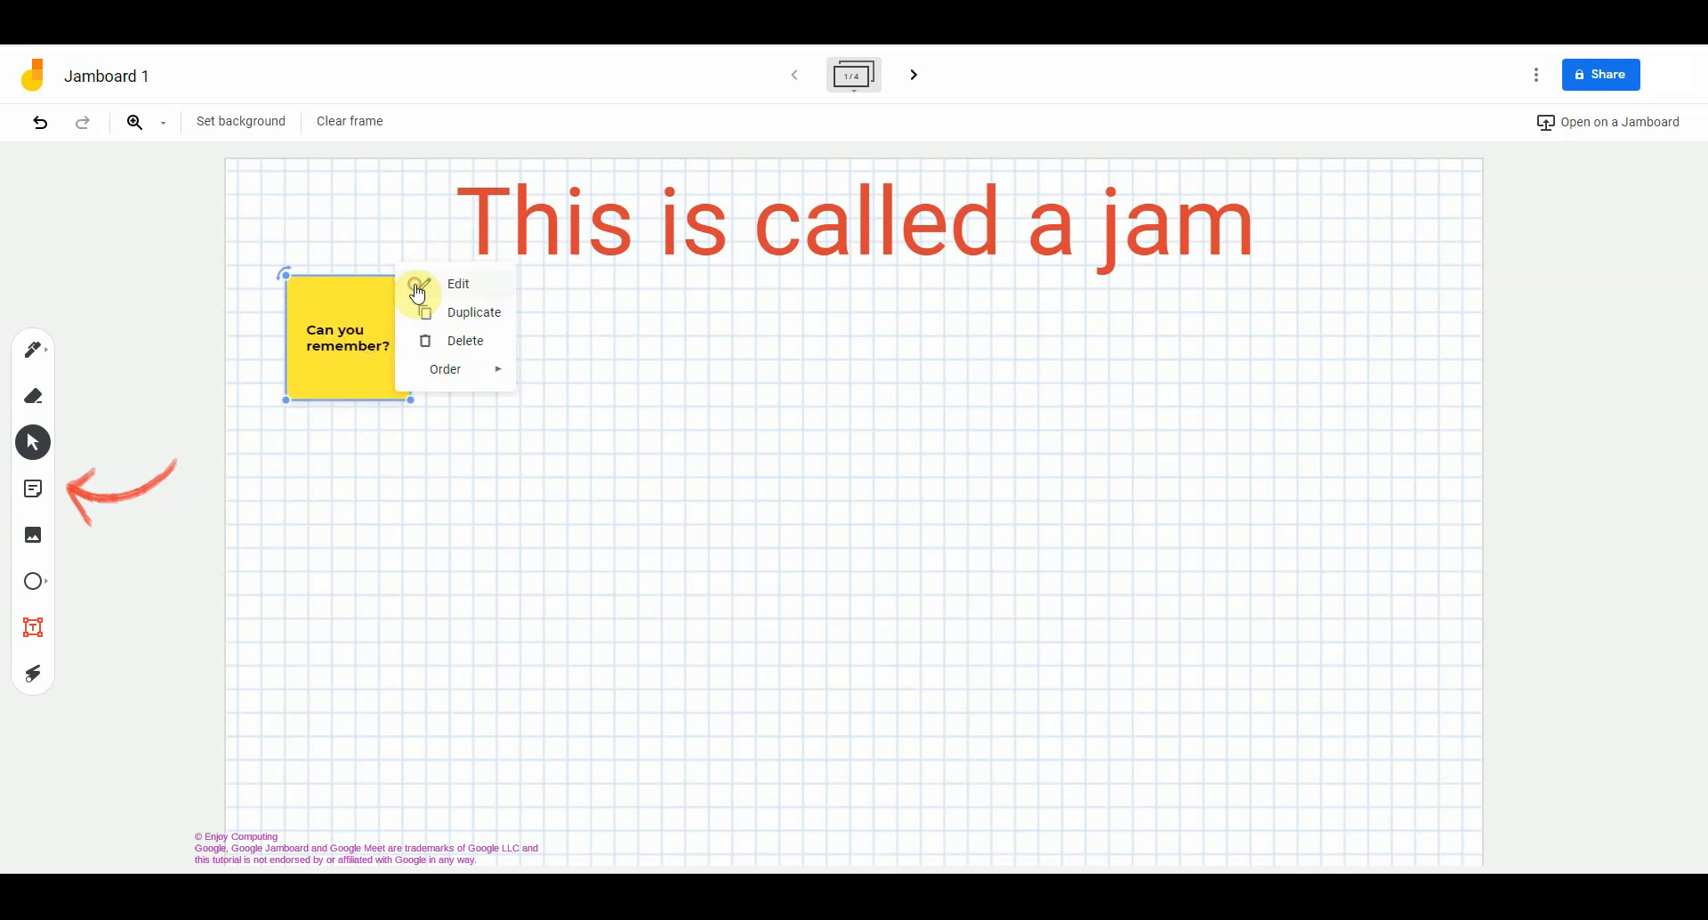
click(470, 329)
drag(385, 360, 368, 692)
click(407, 464)
click(455, 509)
click(243, 380)
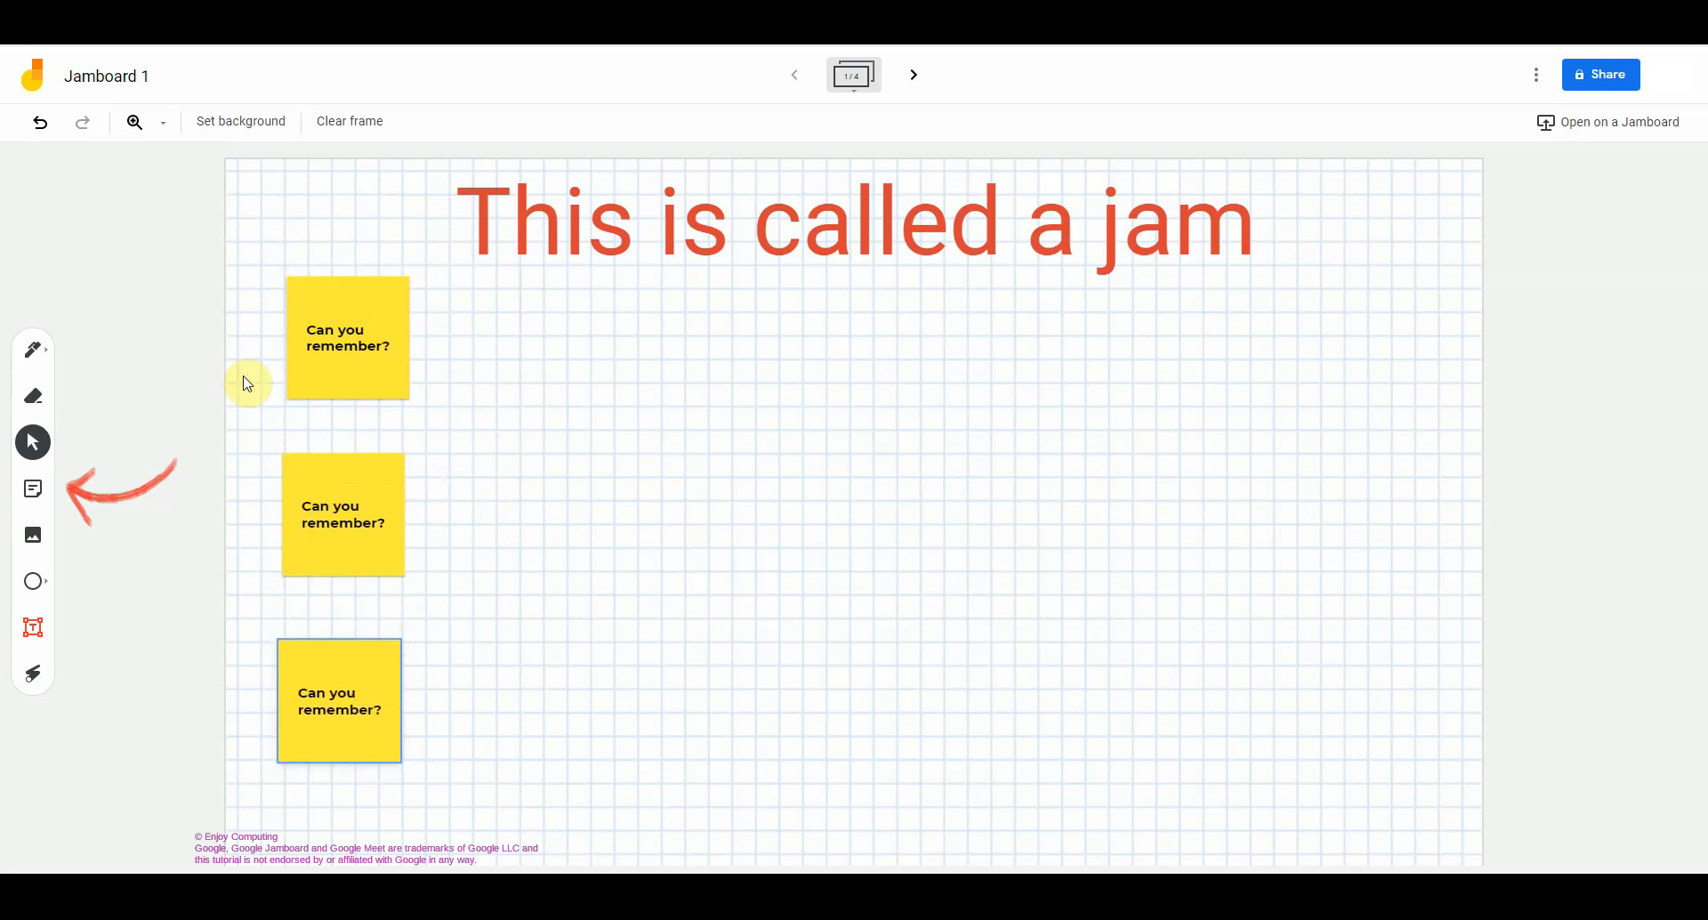
Draw a small circle shape to the right of the uppermost sticky note
click(40, 587)
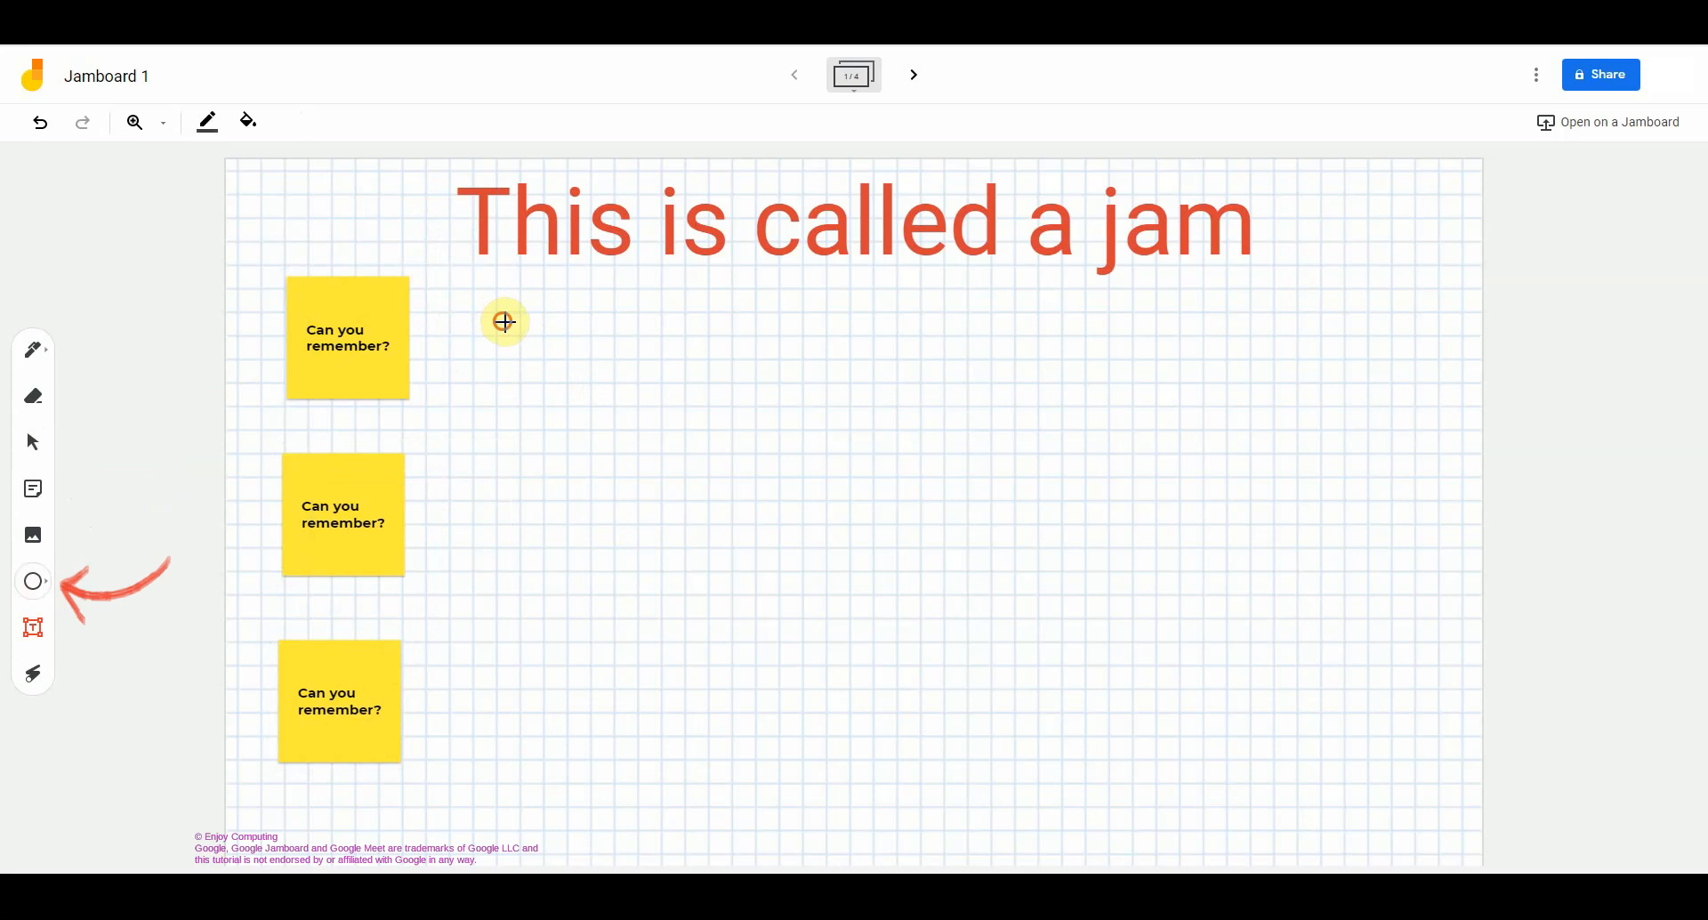
drag(504, 321, 551, 359)
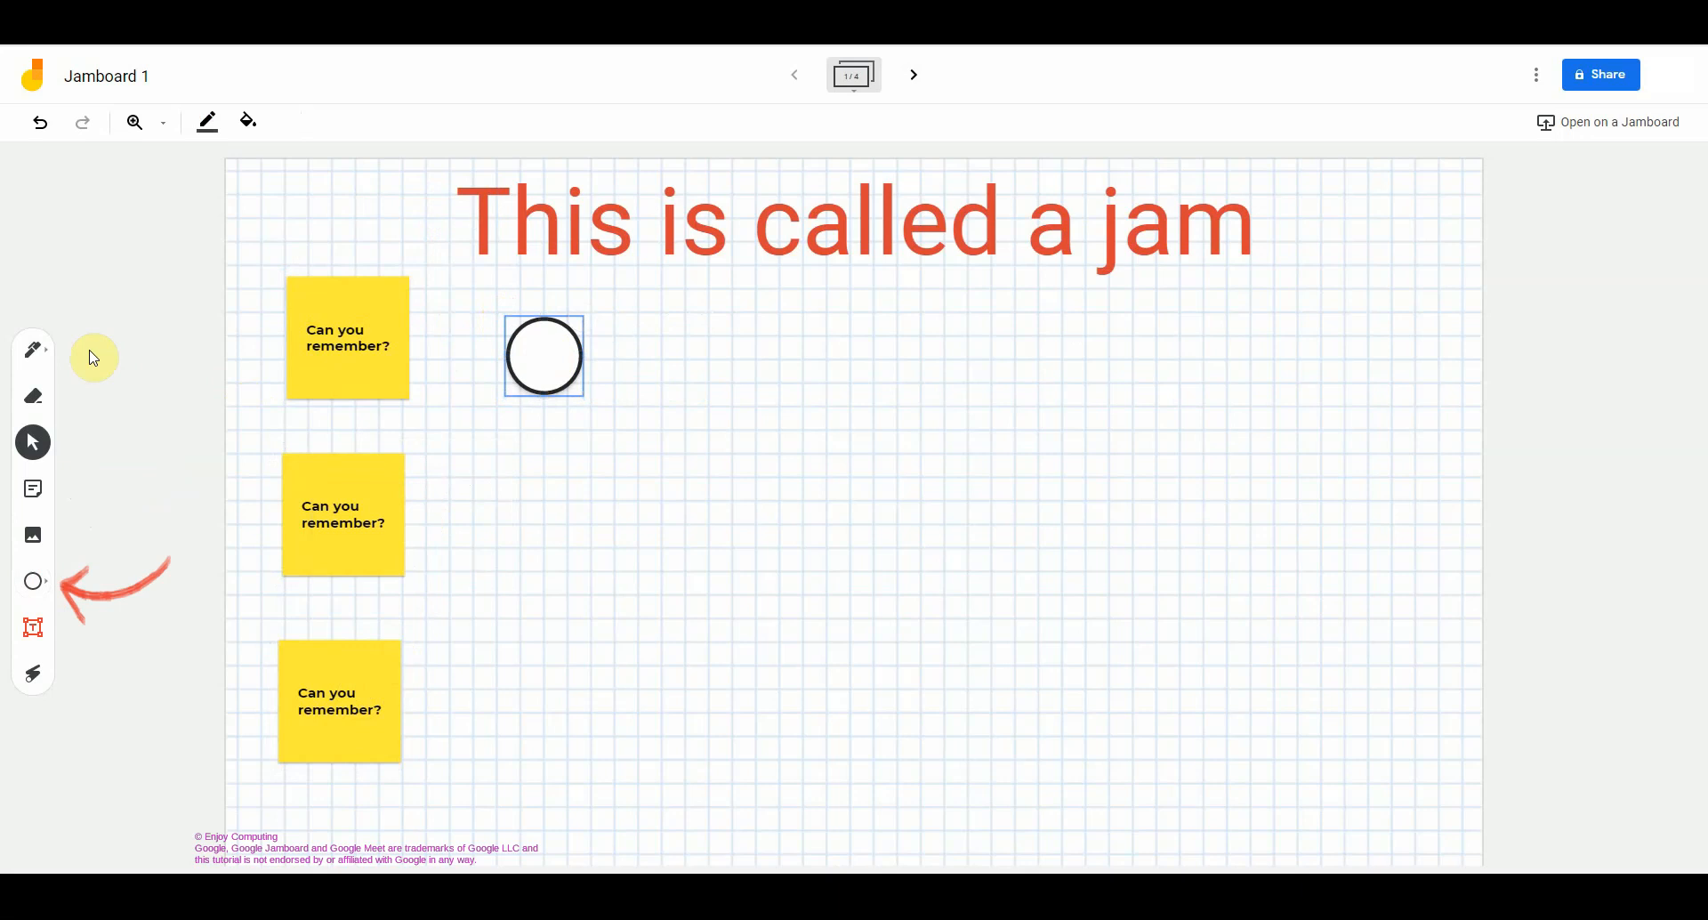
Draw five green pen strokes radiating from the circle, and erase the ones above and to the right of it
click(36, 357)
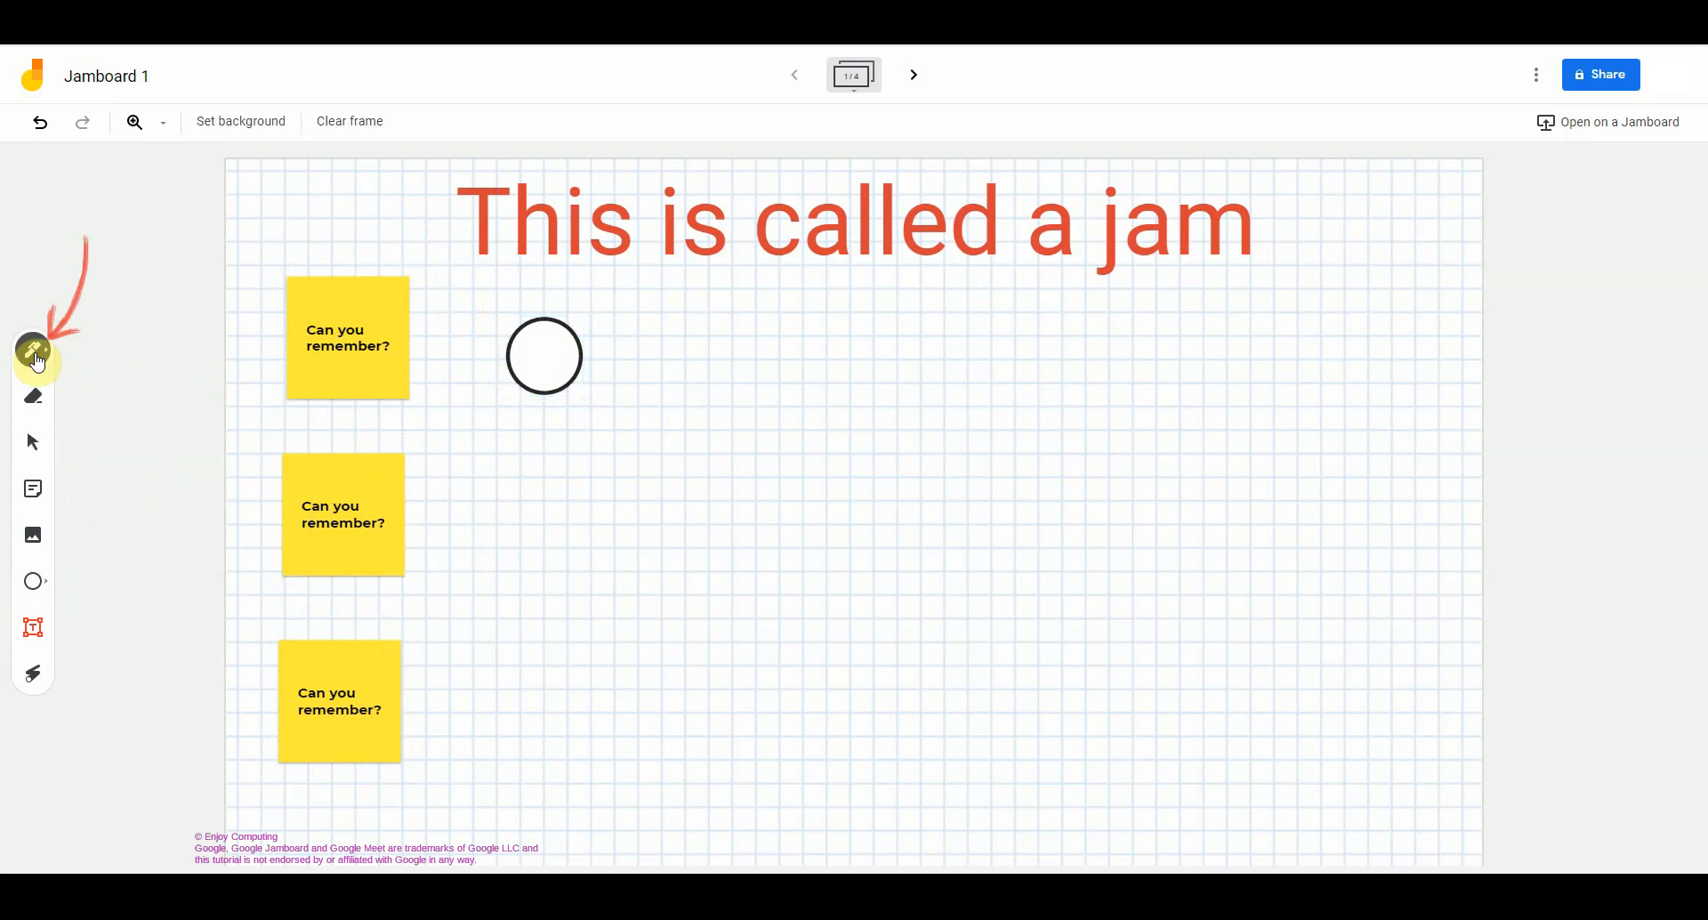
click(48, 357)
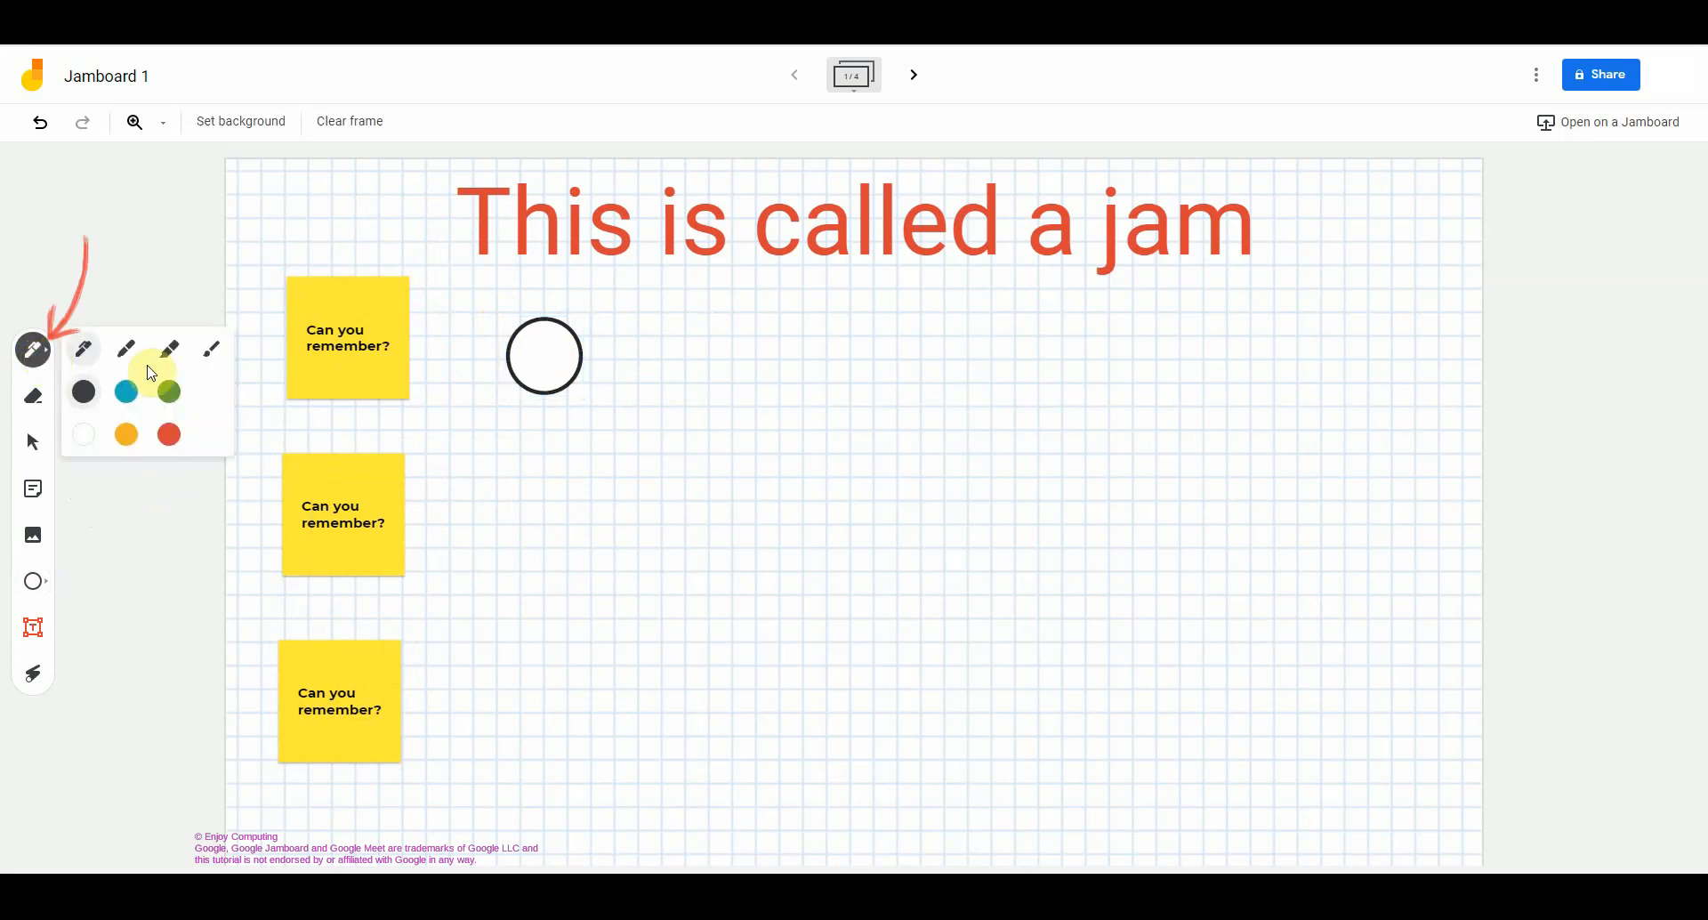
click(169, 392)
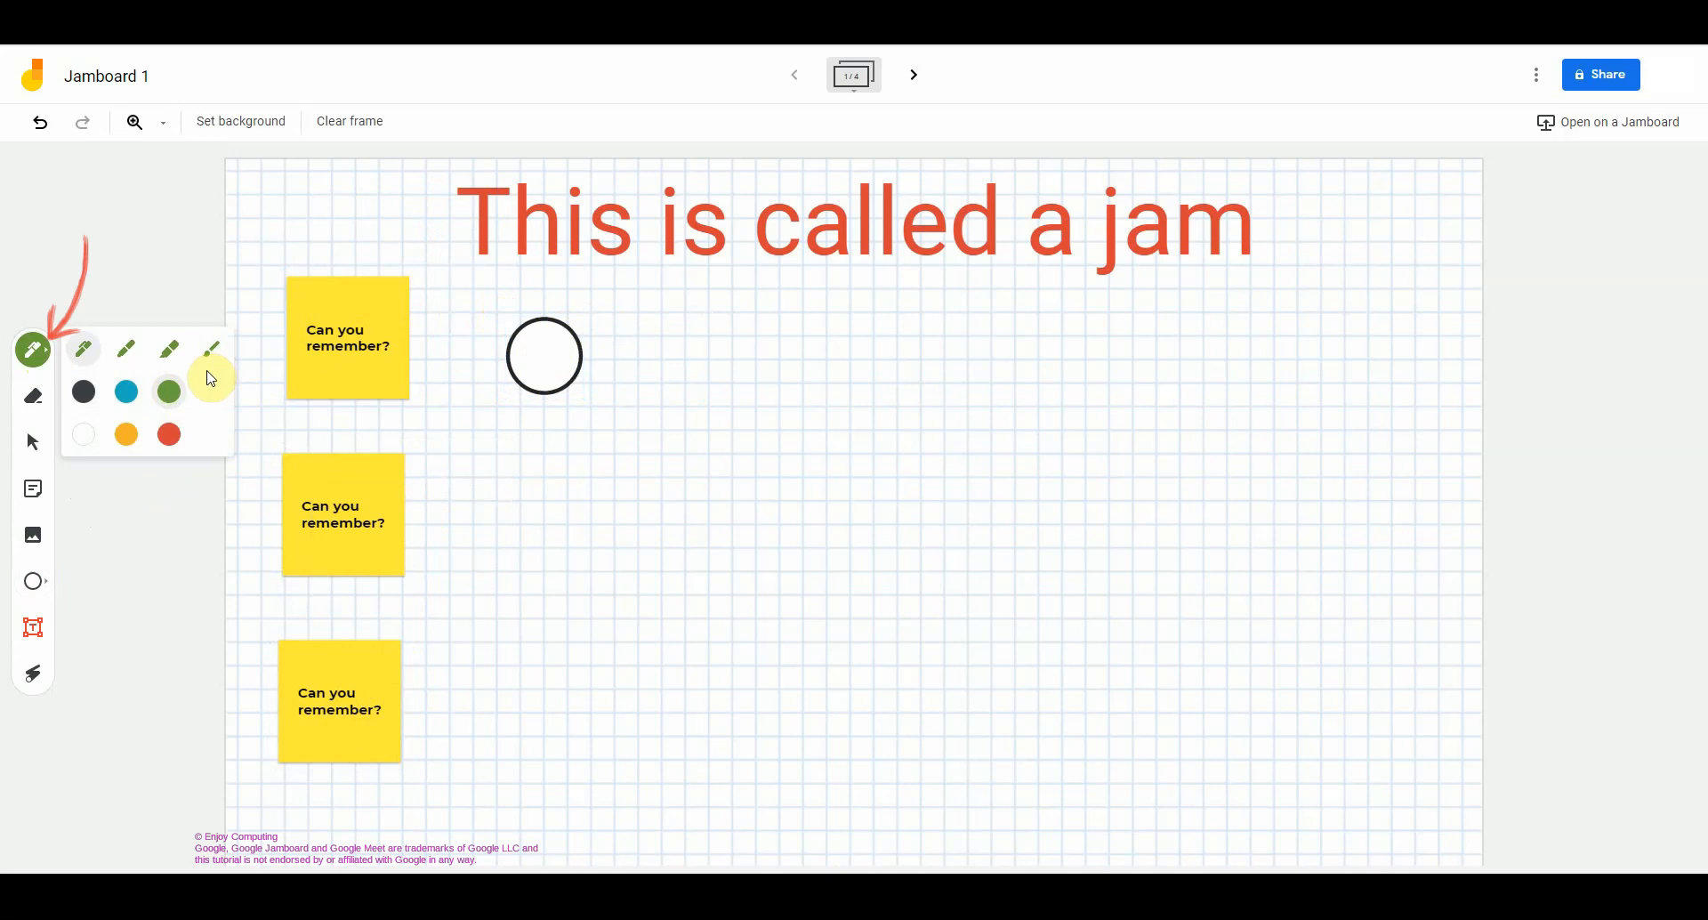
click(594, 353)
drag(606, 347, 672, 336)
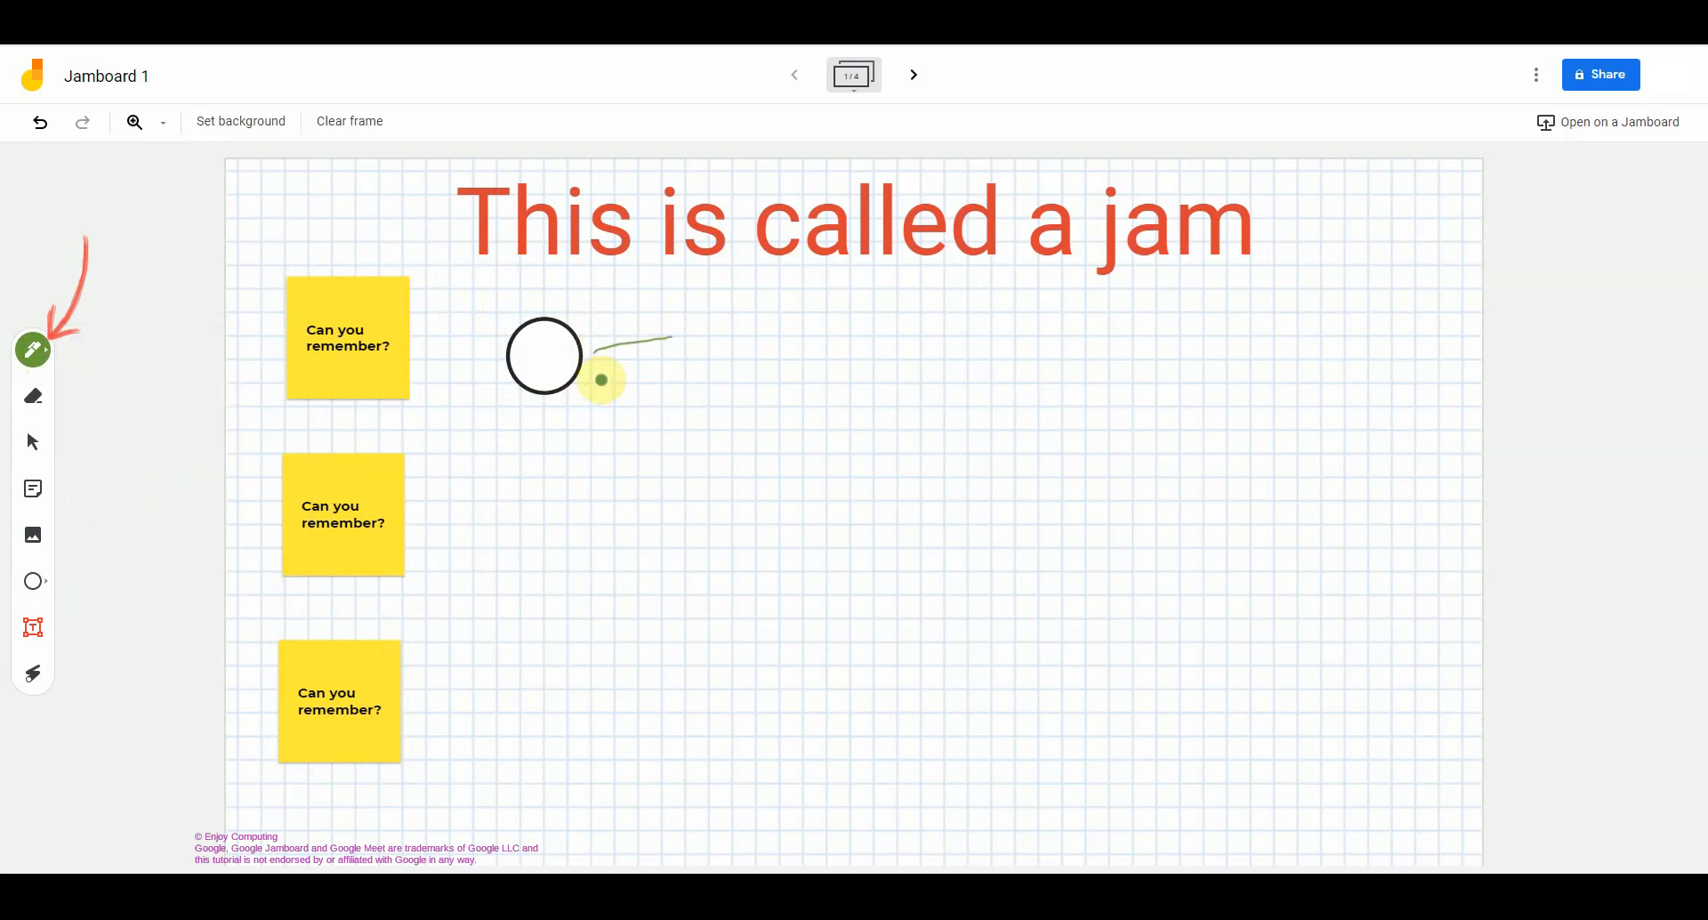
drag(574, 405, 591, 443)
drag(506, 404, 474, 424)
drag(495, 320, 454, 302)
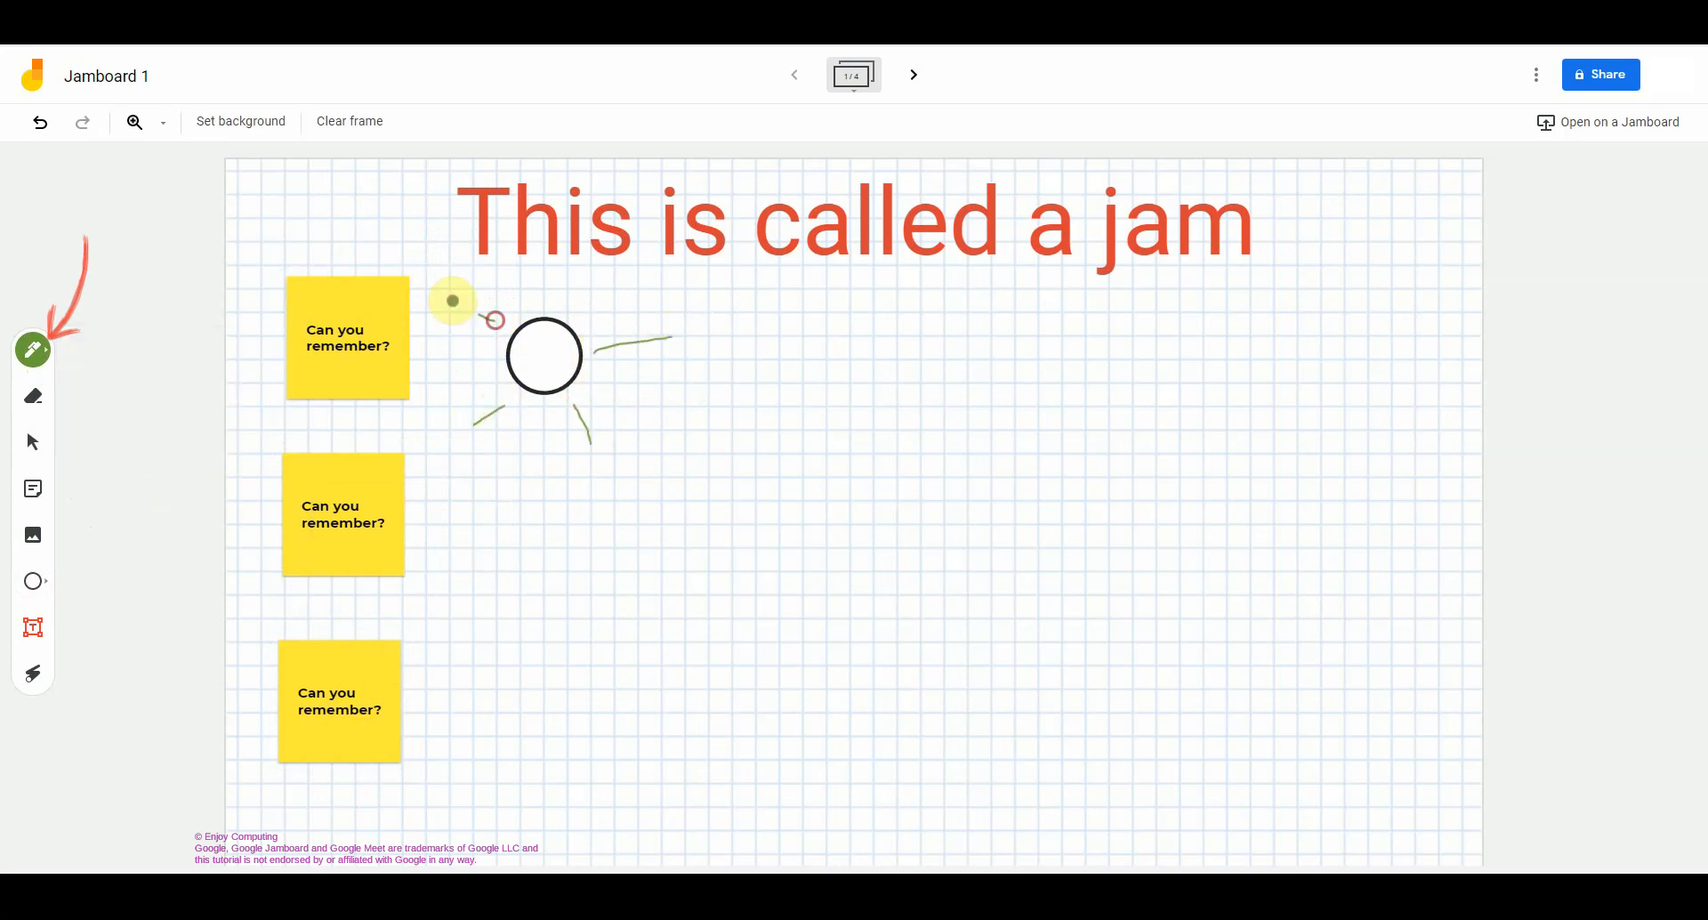
drag(569, 305, 575, 286)
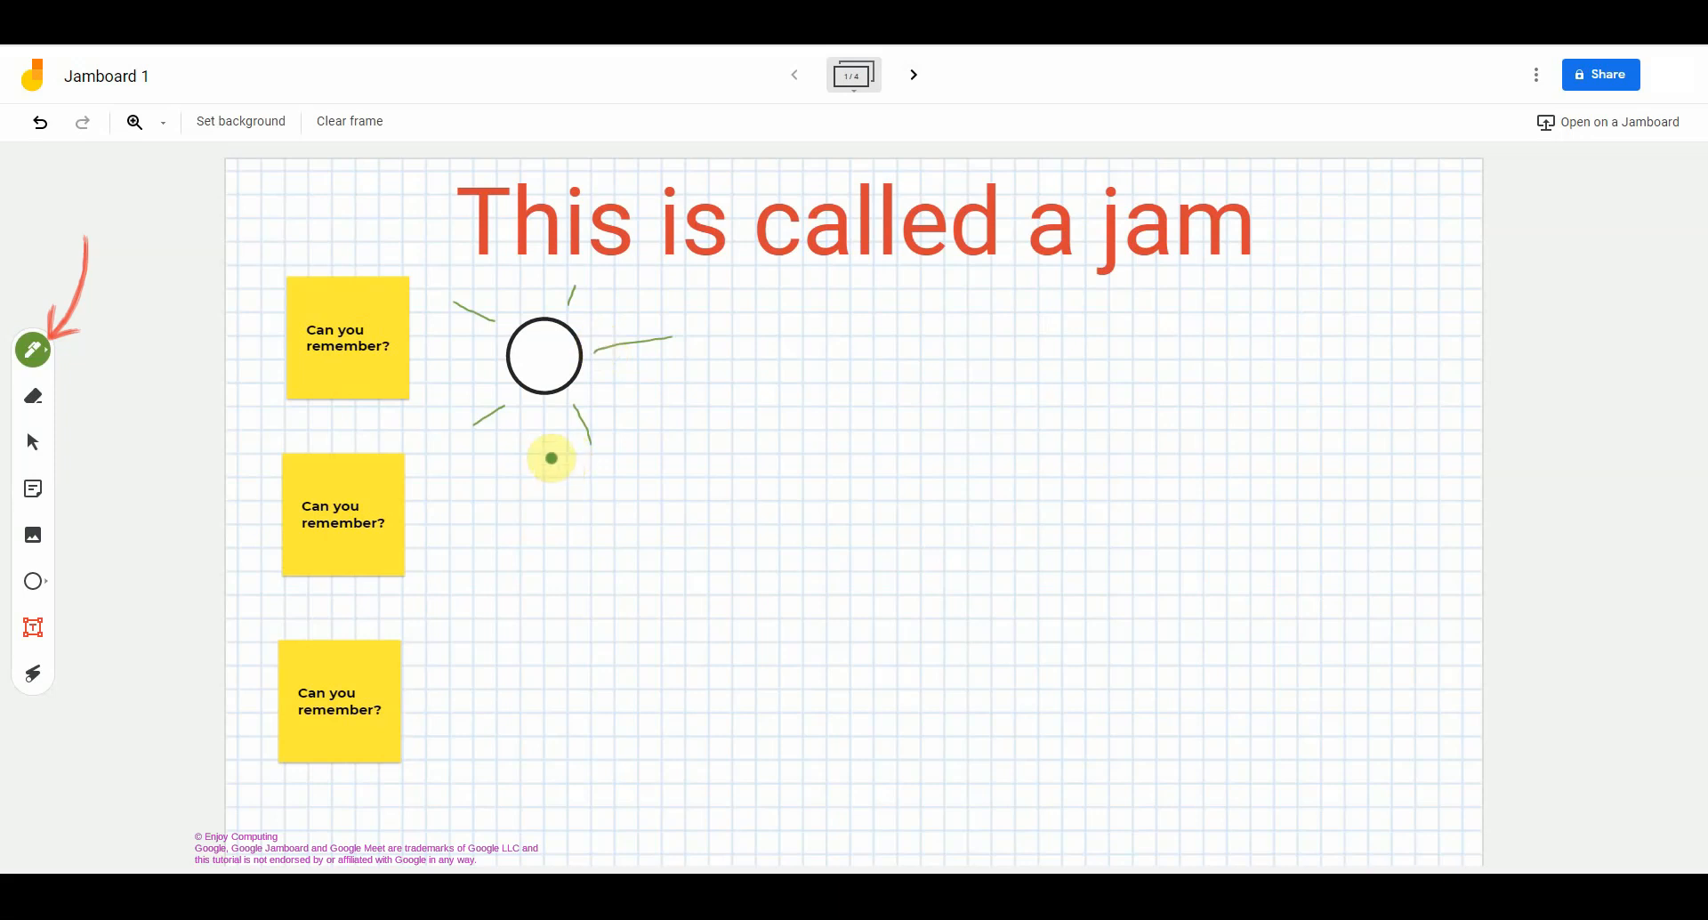
click(33, 399)
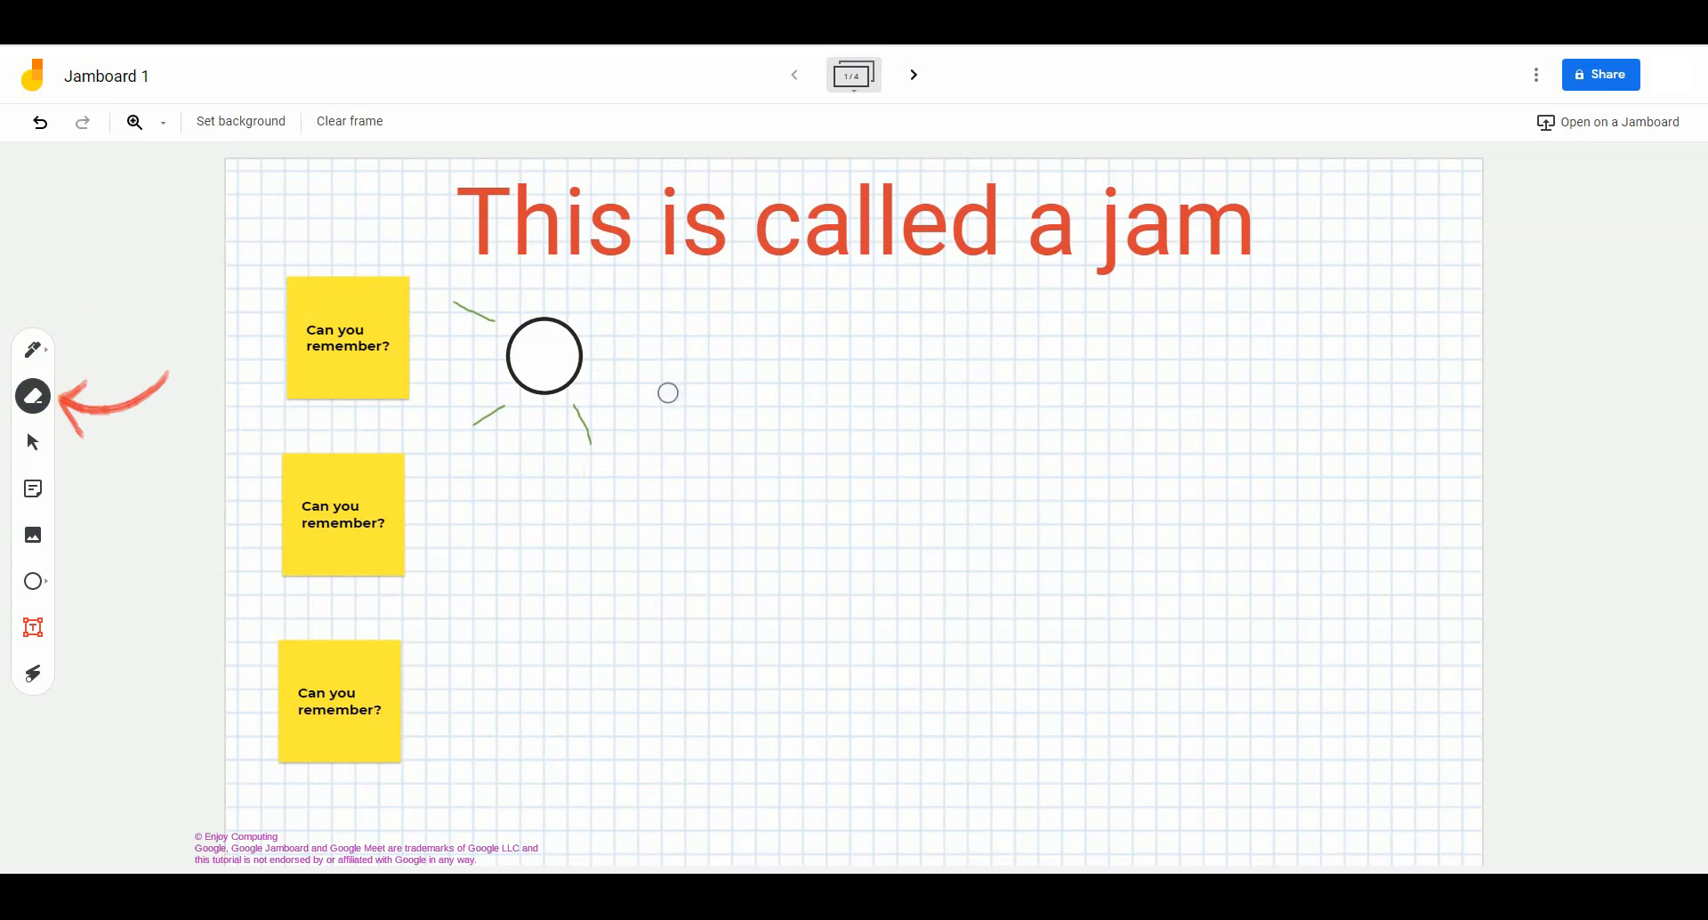
Add red Caption-style text reading "test text" at the end of the circle's lower-right green stroke
click(49, 626)
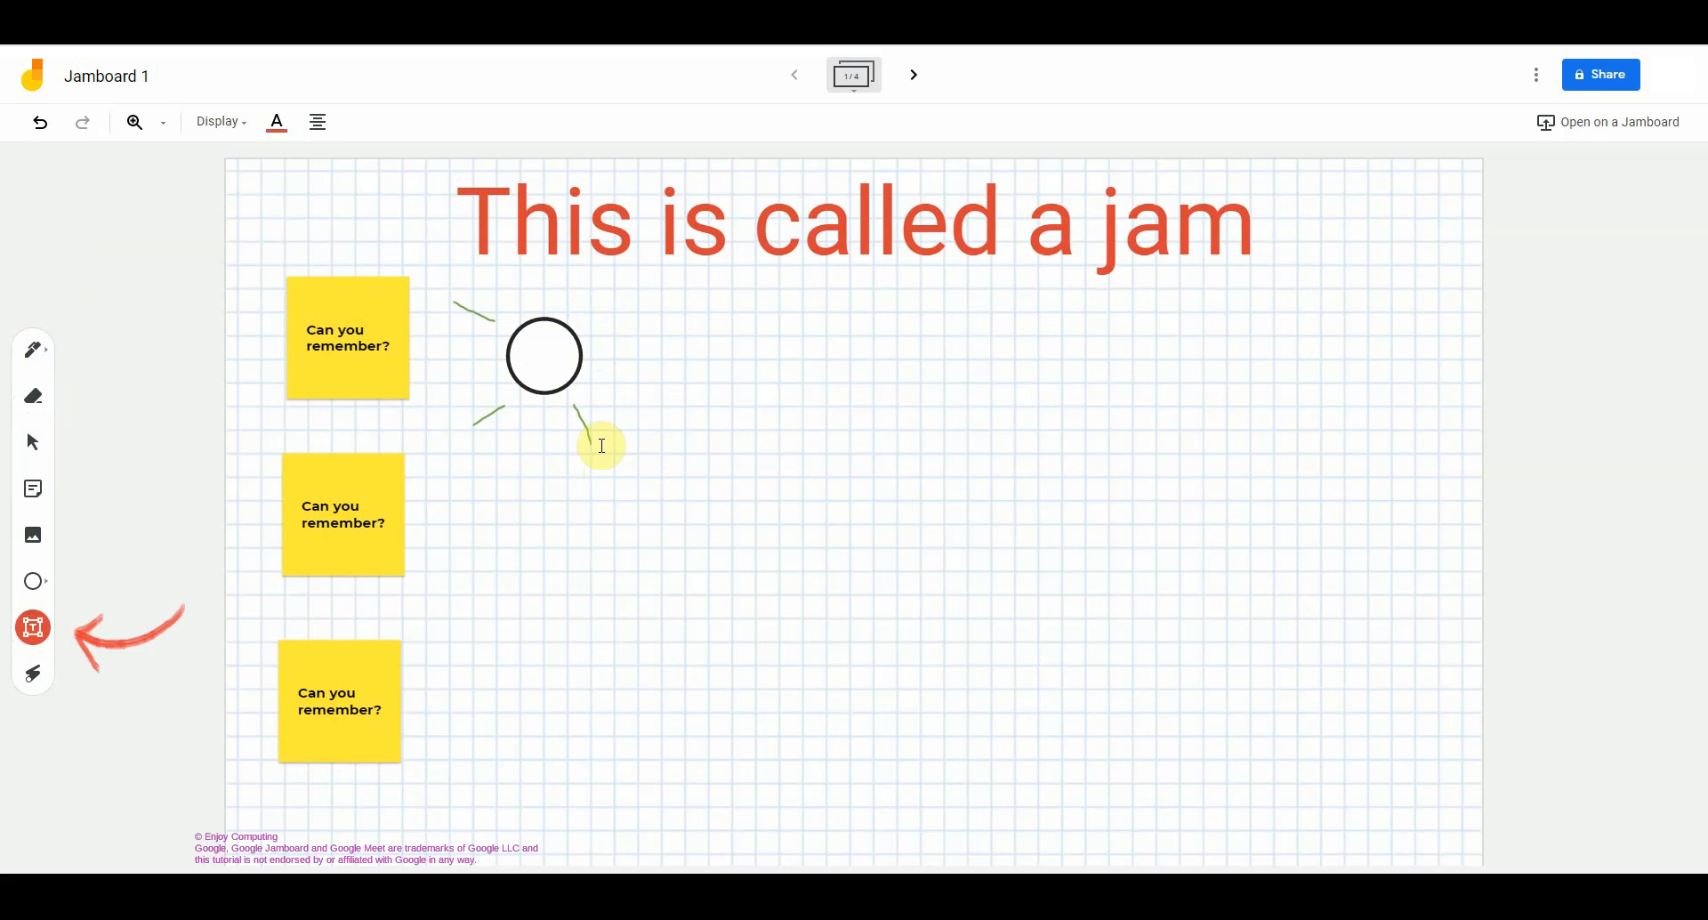
click(598, 442)
text(test text)
click(684, 383)
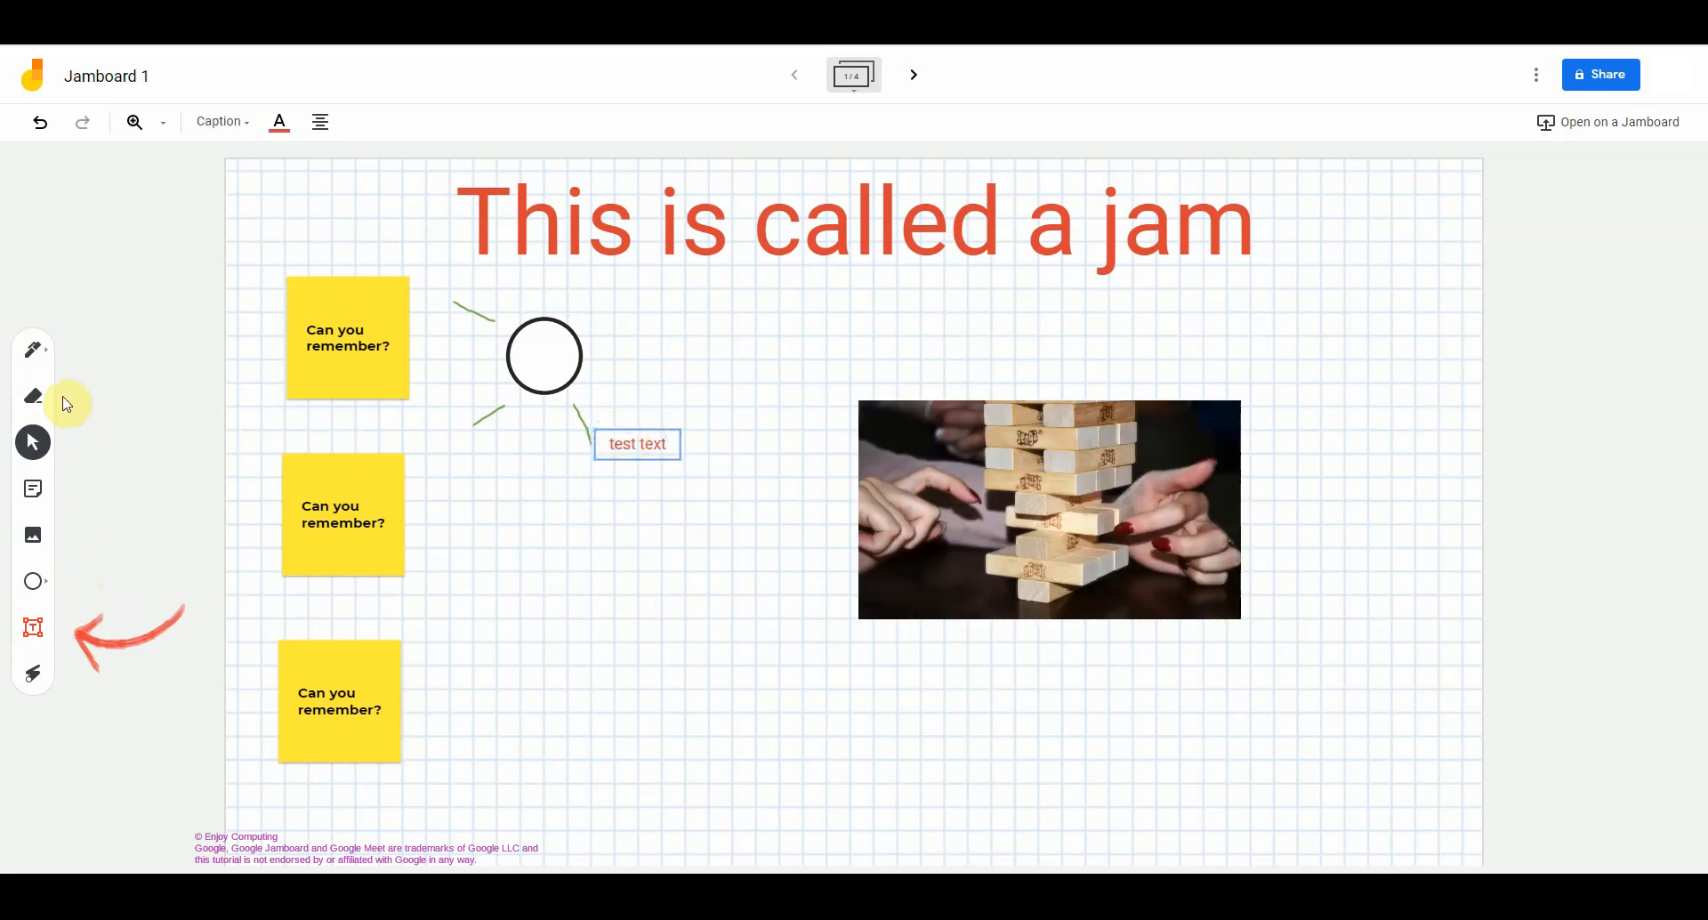
Handwrite the word "text" with the green pen at the end of the circle's lower-left stroke
click(33, 349)
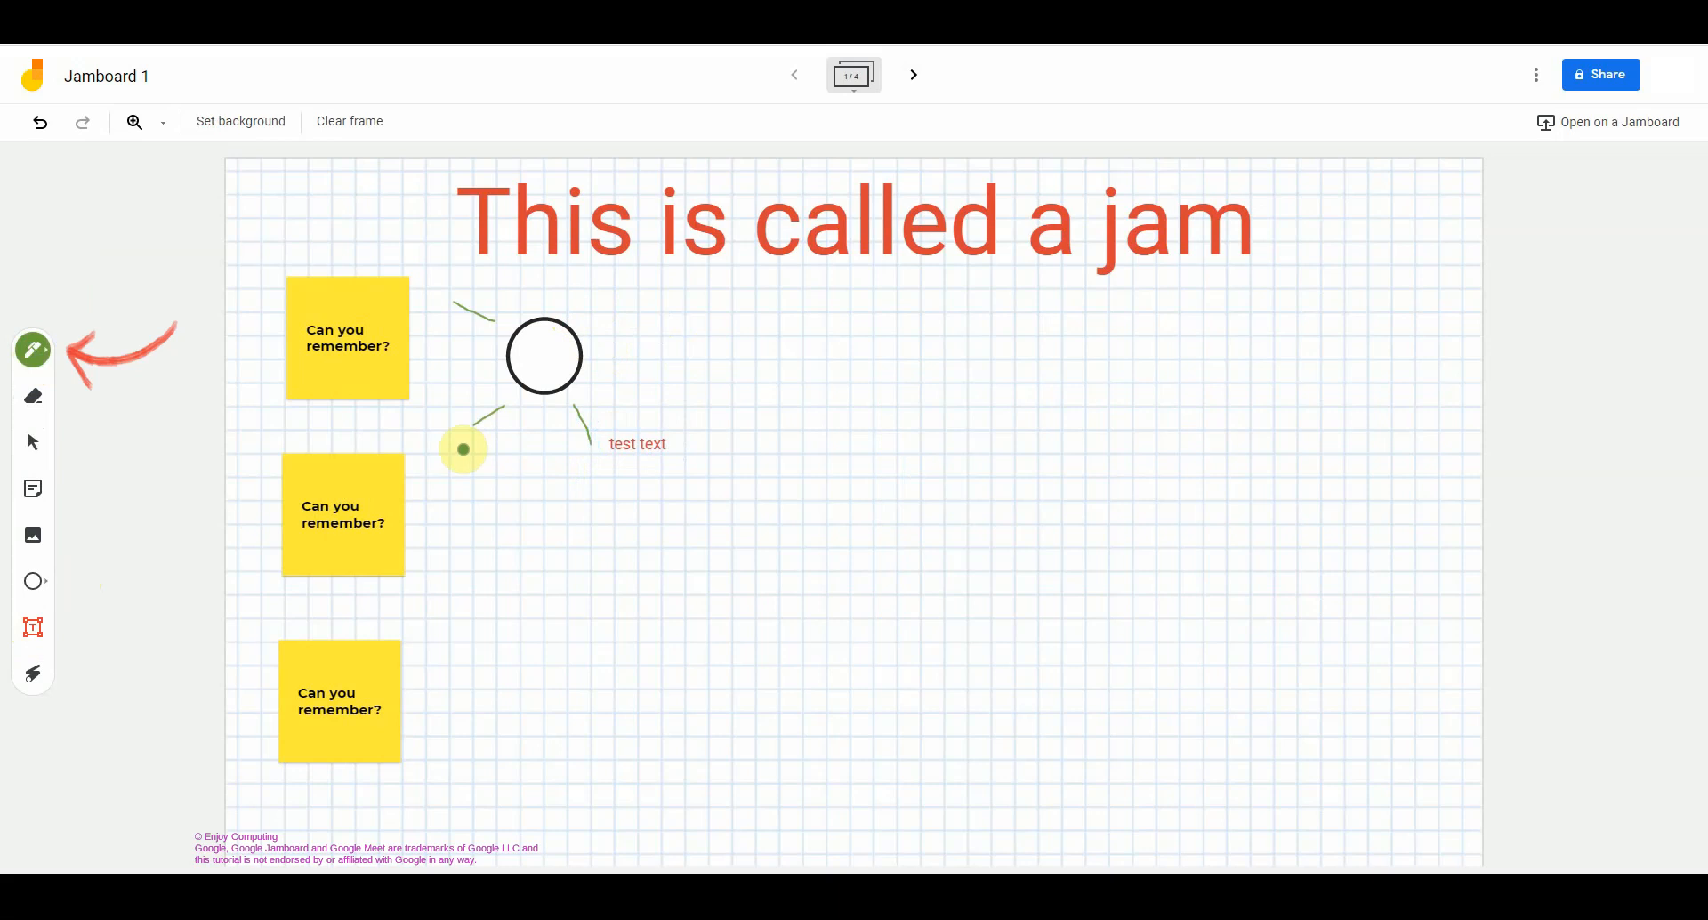
mouse_move(449, 433)
mouse_down()
mouse_move(467, 467)
mouse_move(472, 451)
mouse_move(504, 467)
mouse_move(526, 441)
mouse_up()
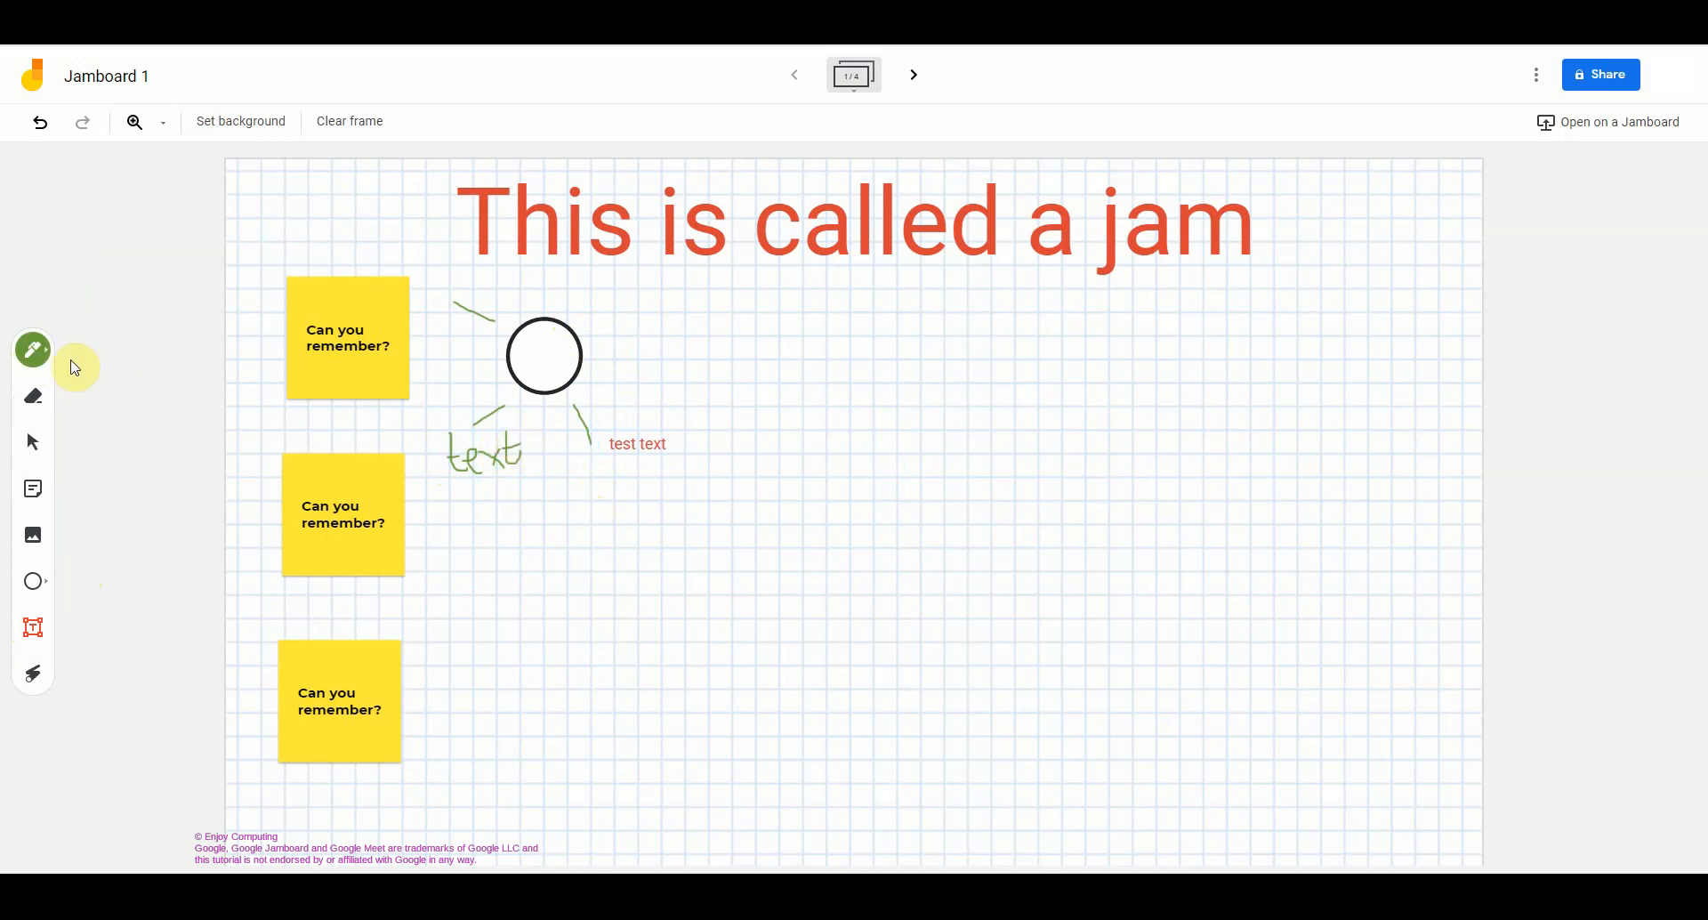
Search Google Images for "food" and insert the picture of the dish surrounded by purple flowers into the frame
click(33, 535)
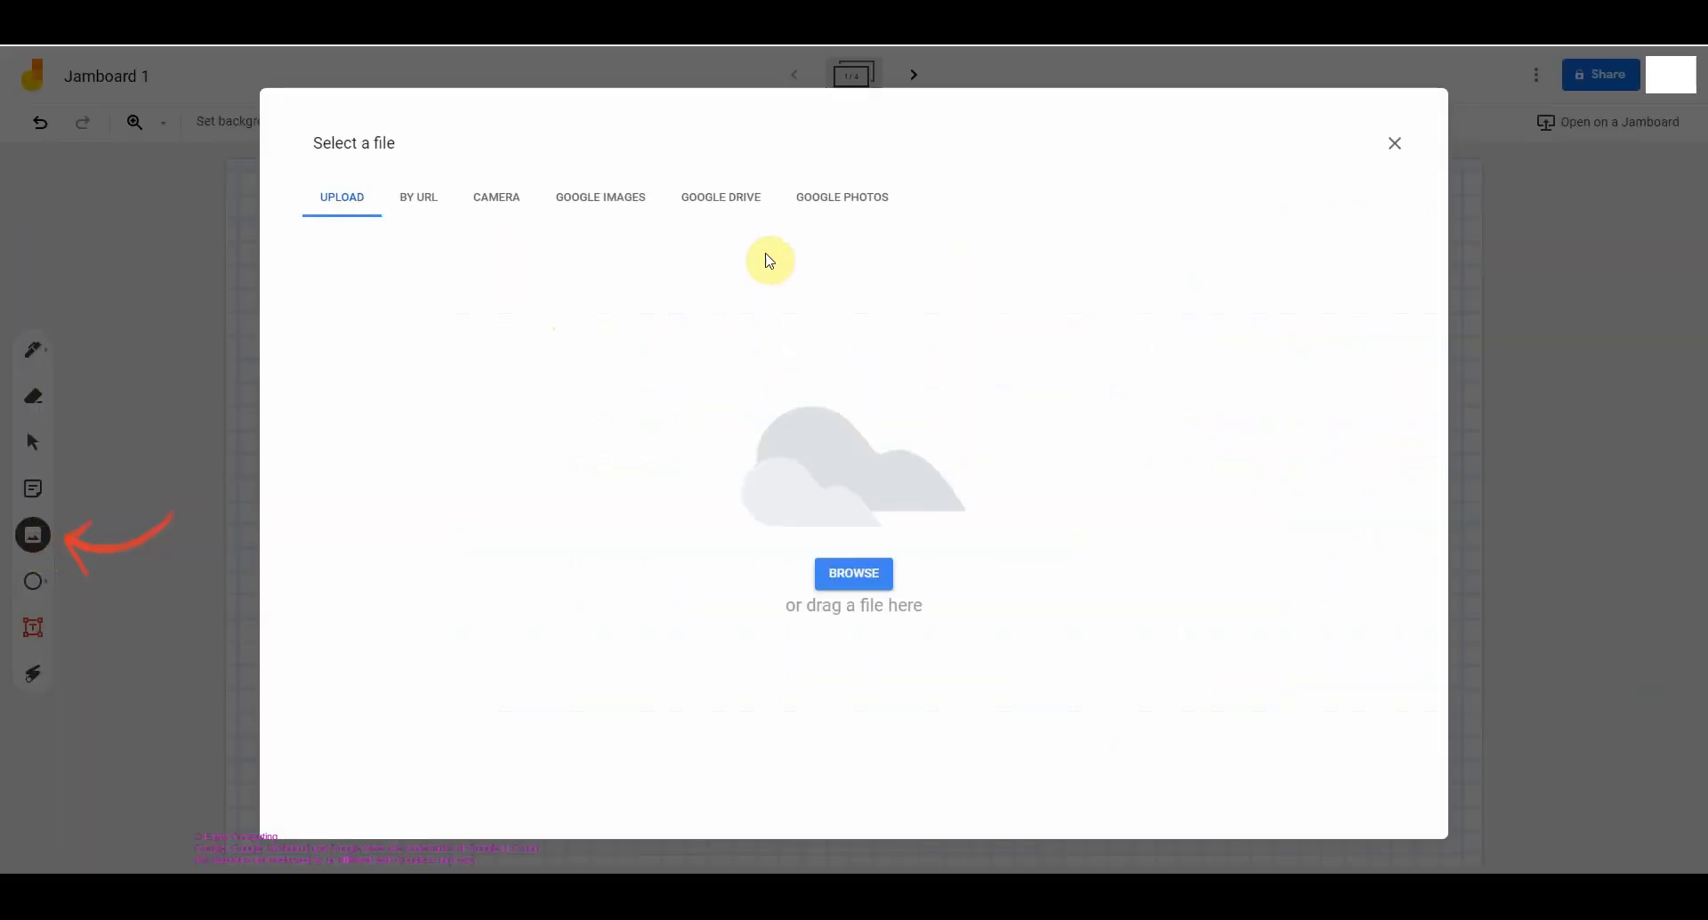
click(621, 210)
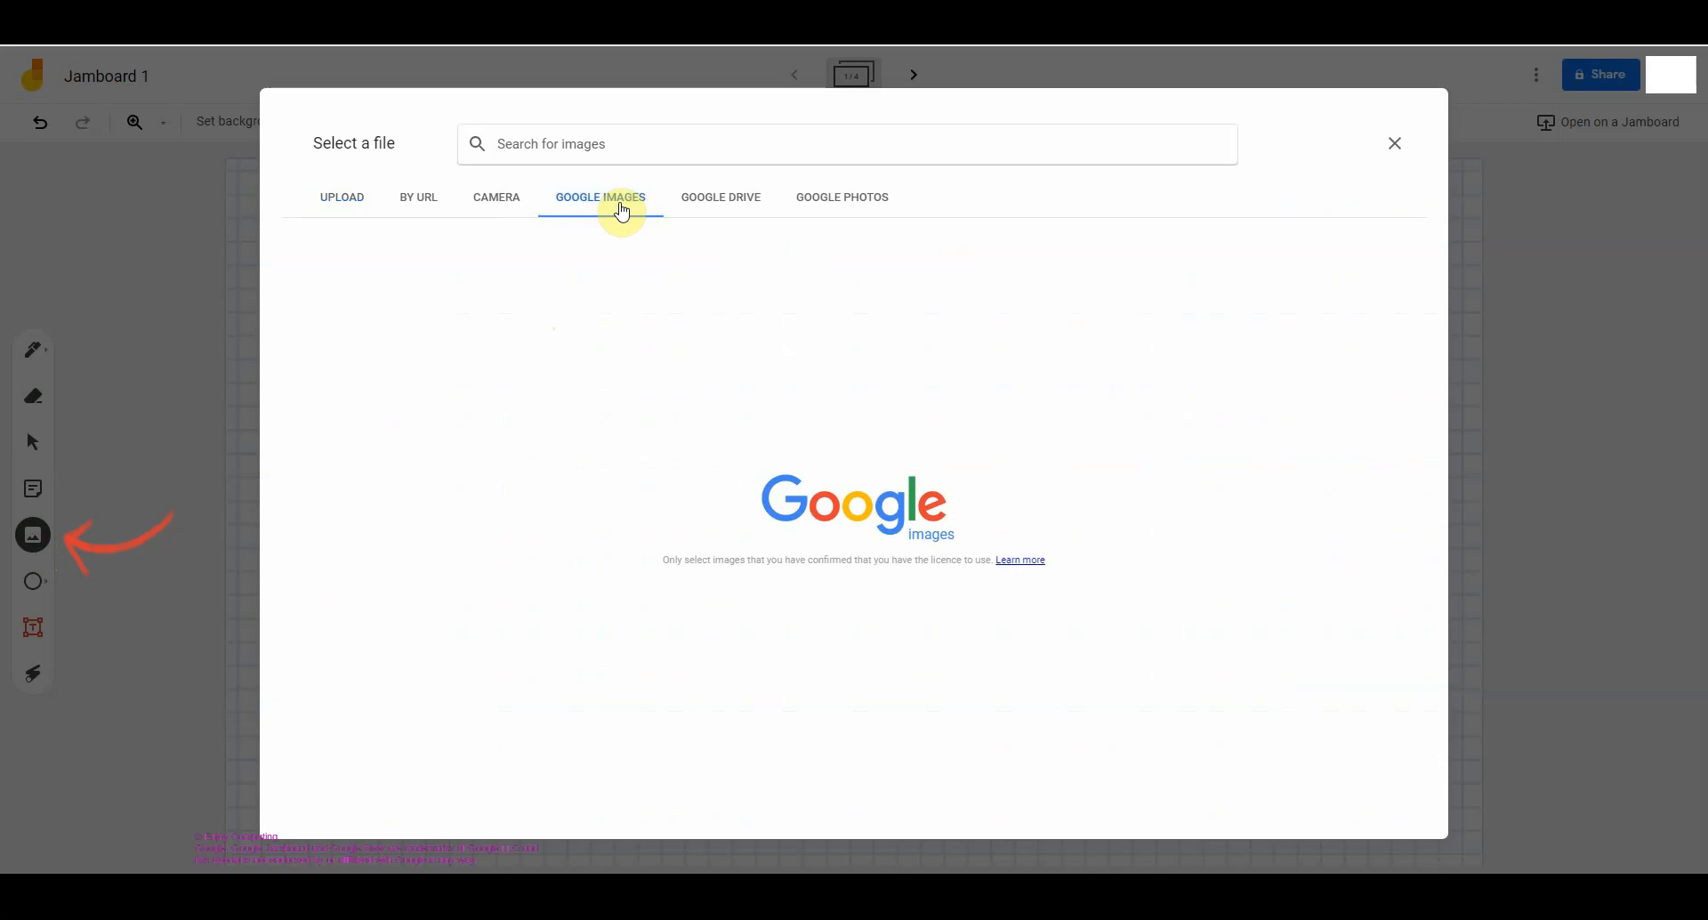
text(f)
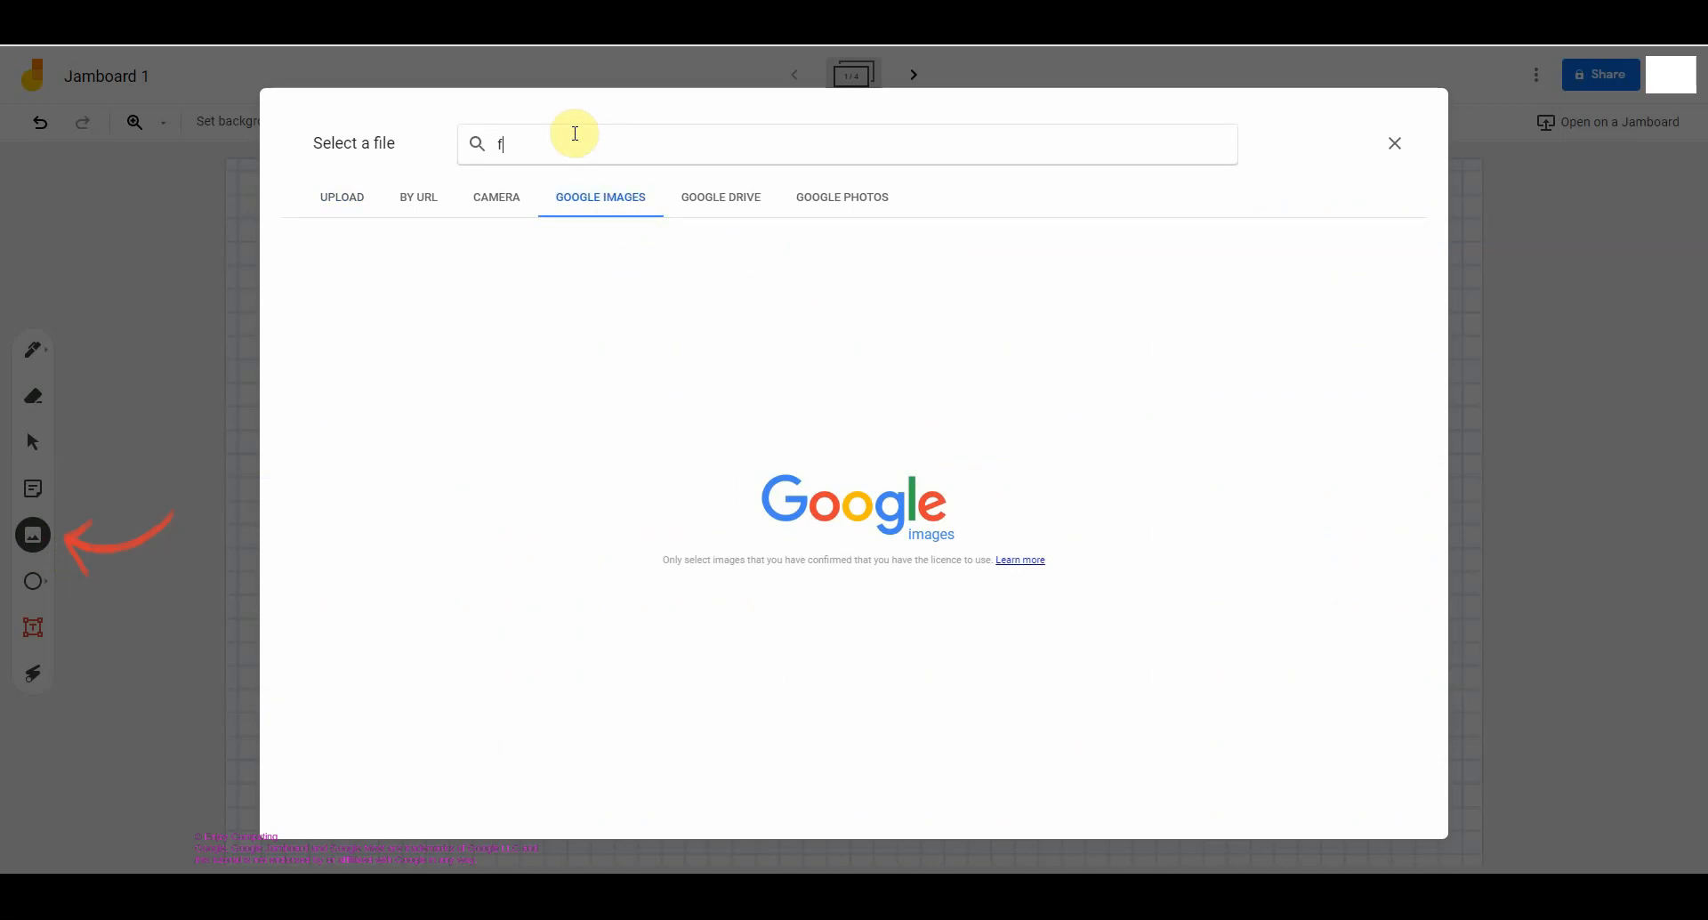
text(ood)
key(Return)
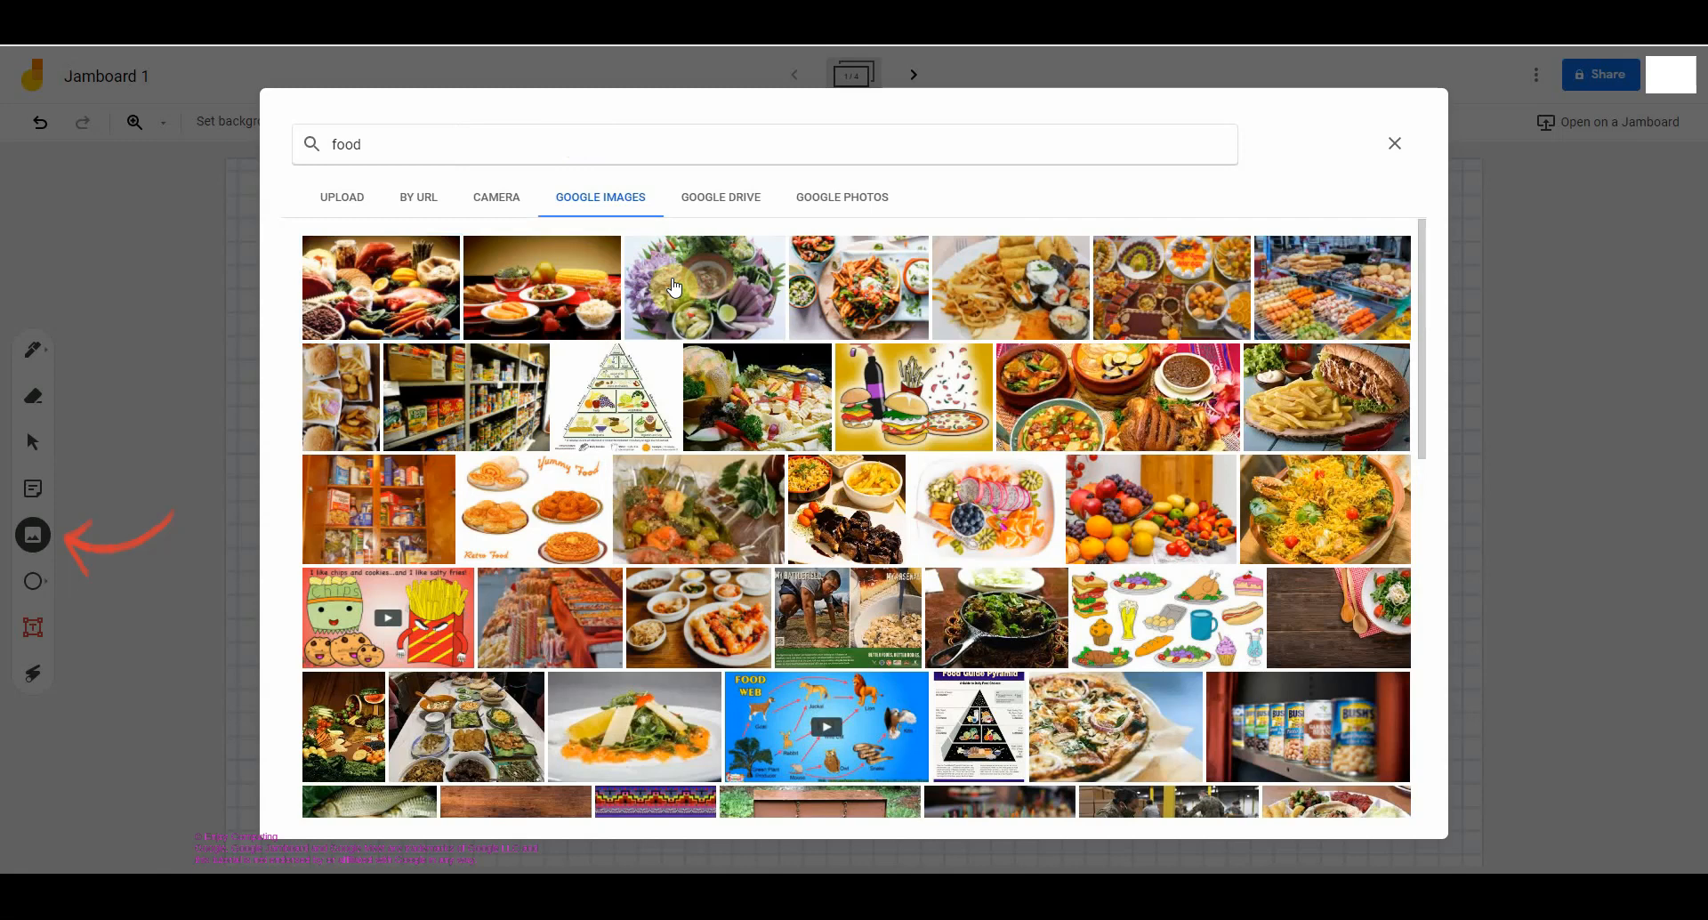
click(674, 287)
click(1388, 801)
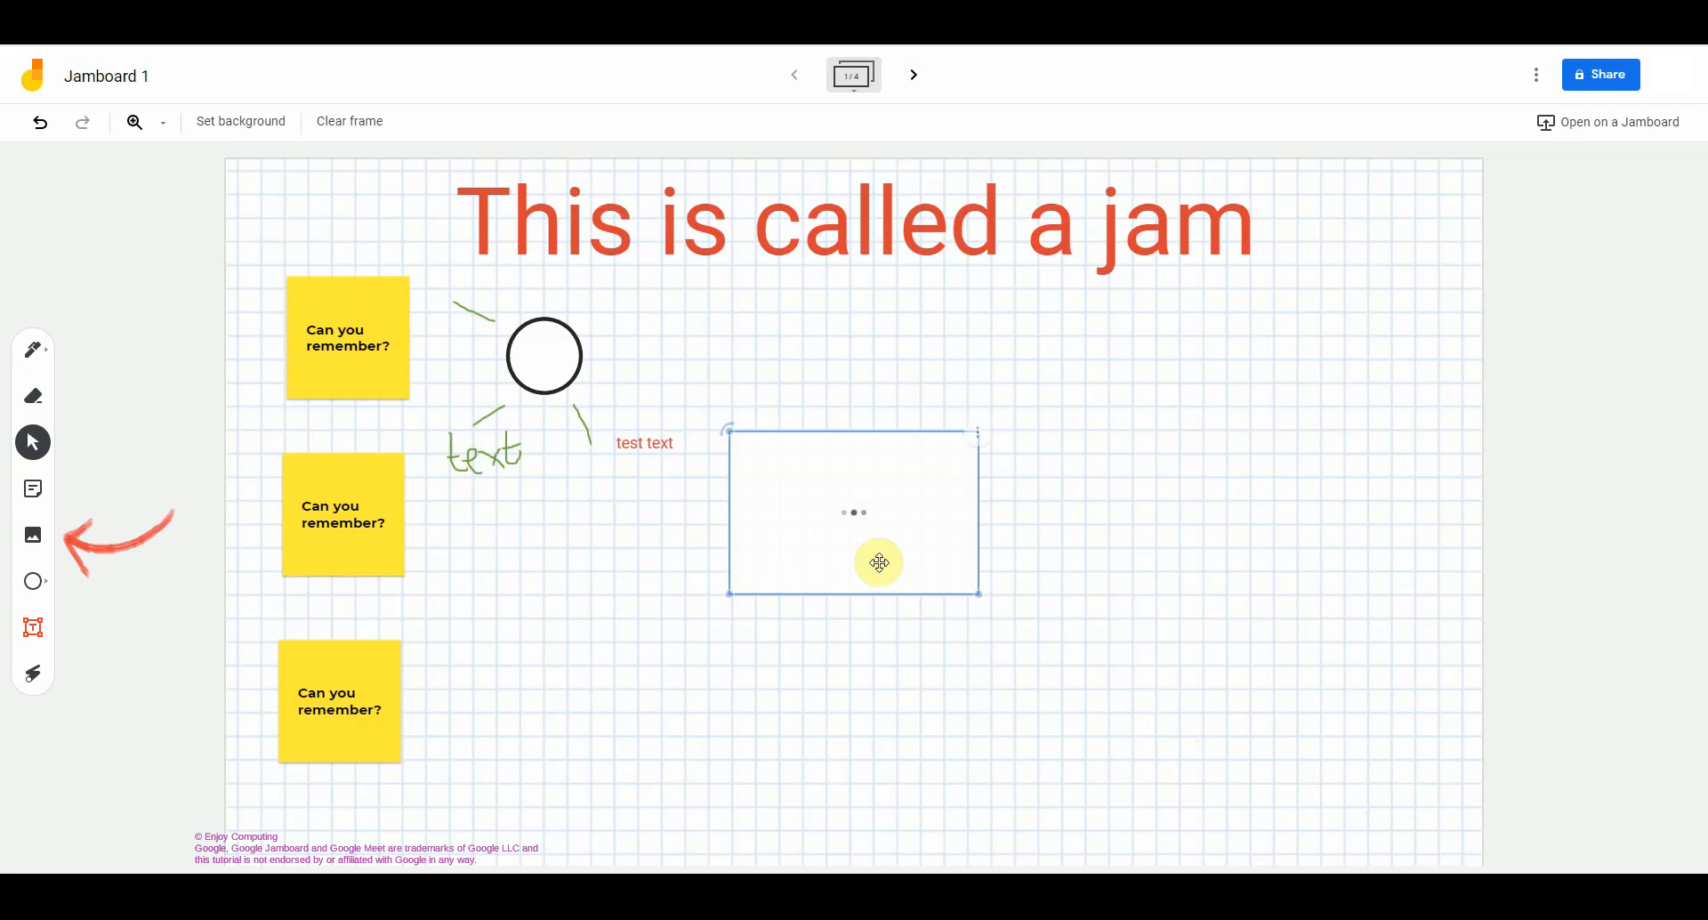
Move the food image to the right side of the frame and rotate it slightly clockwise
drag(915, 542, 1301, 479)
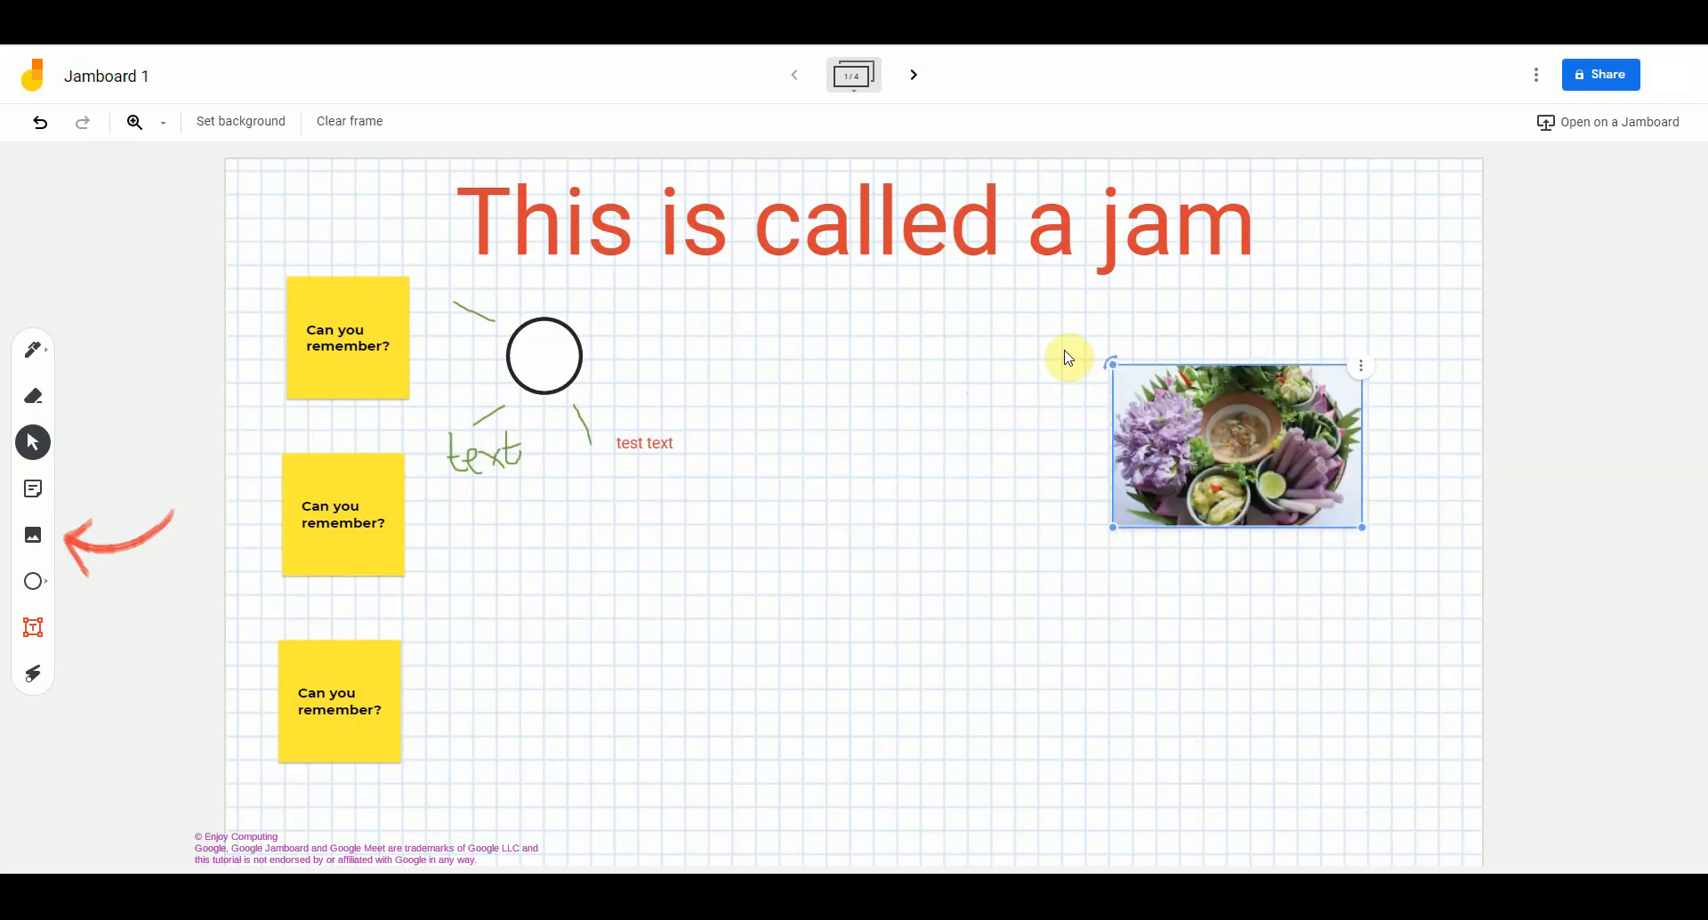
drag(1113, 359, 1150, 333)
Use the laser to point across the food image and the area below it
key(l)
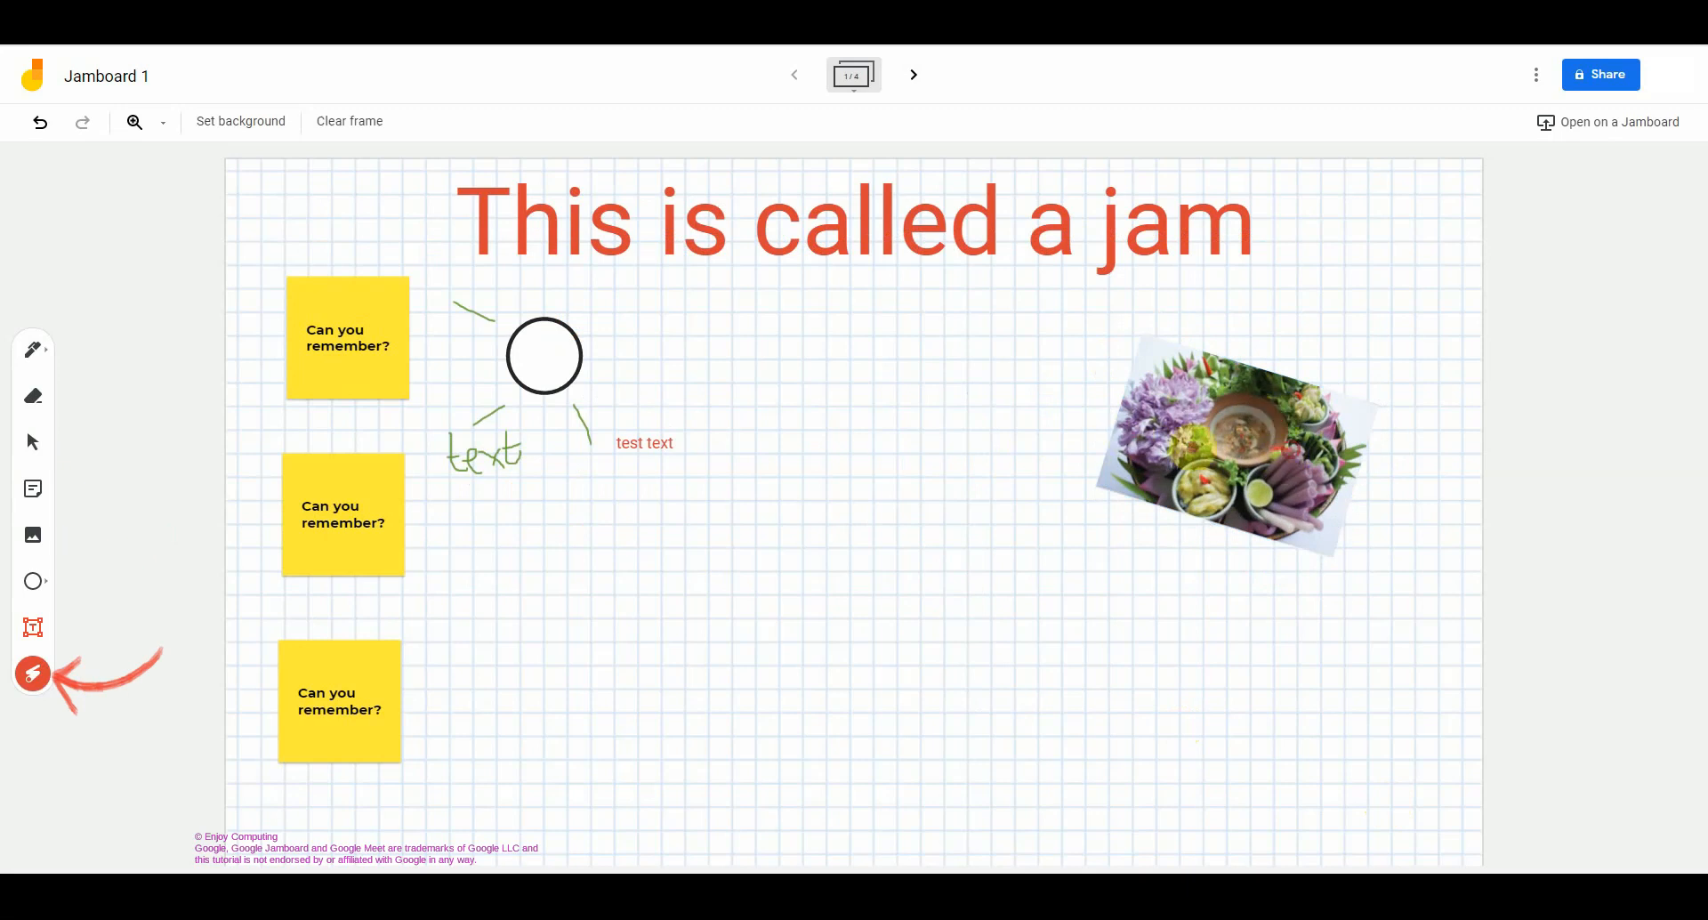
mouse_move(1190, 443)
mouse_down()
mouse_move(1327, 442)
mouse_move(1217, 485)
mouse_move(1199, 392)
mouse_move(1266, 399)
mouse_up()
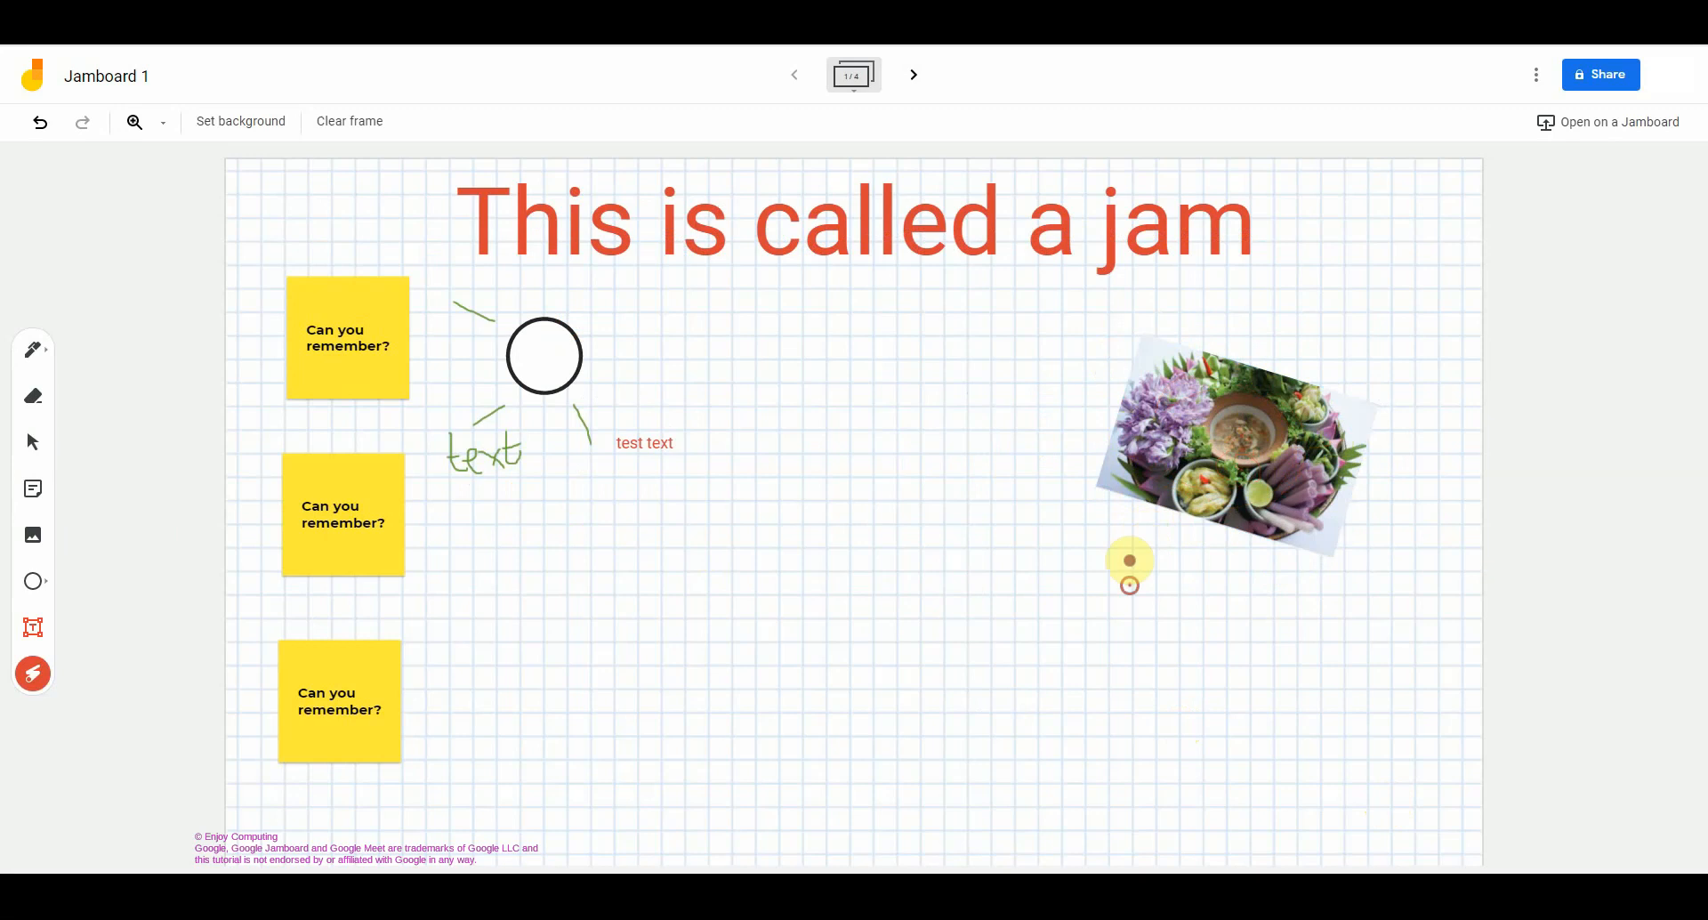
mouse_move(1130, 561)
mouse_down()
mouse_move(1250, 409)
mouse_move(1237, 463)
mouse_up()
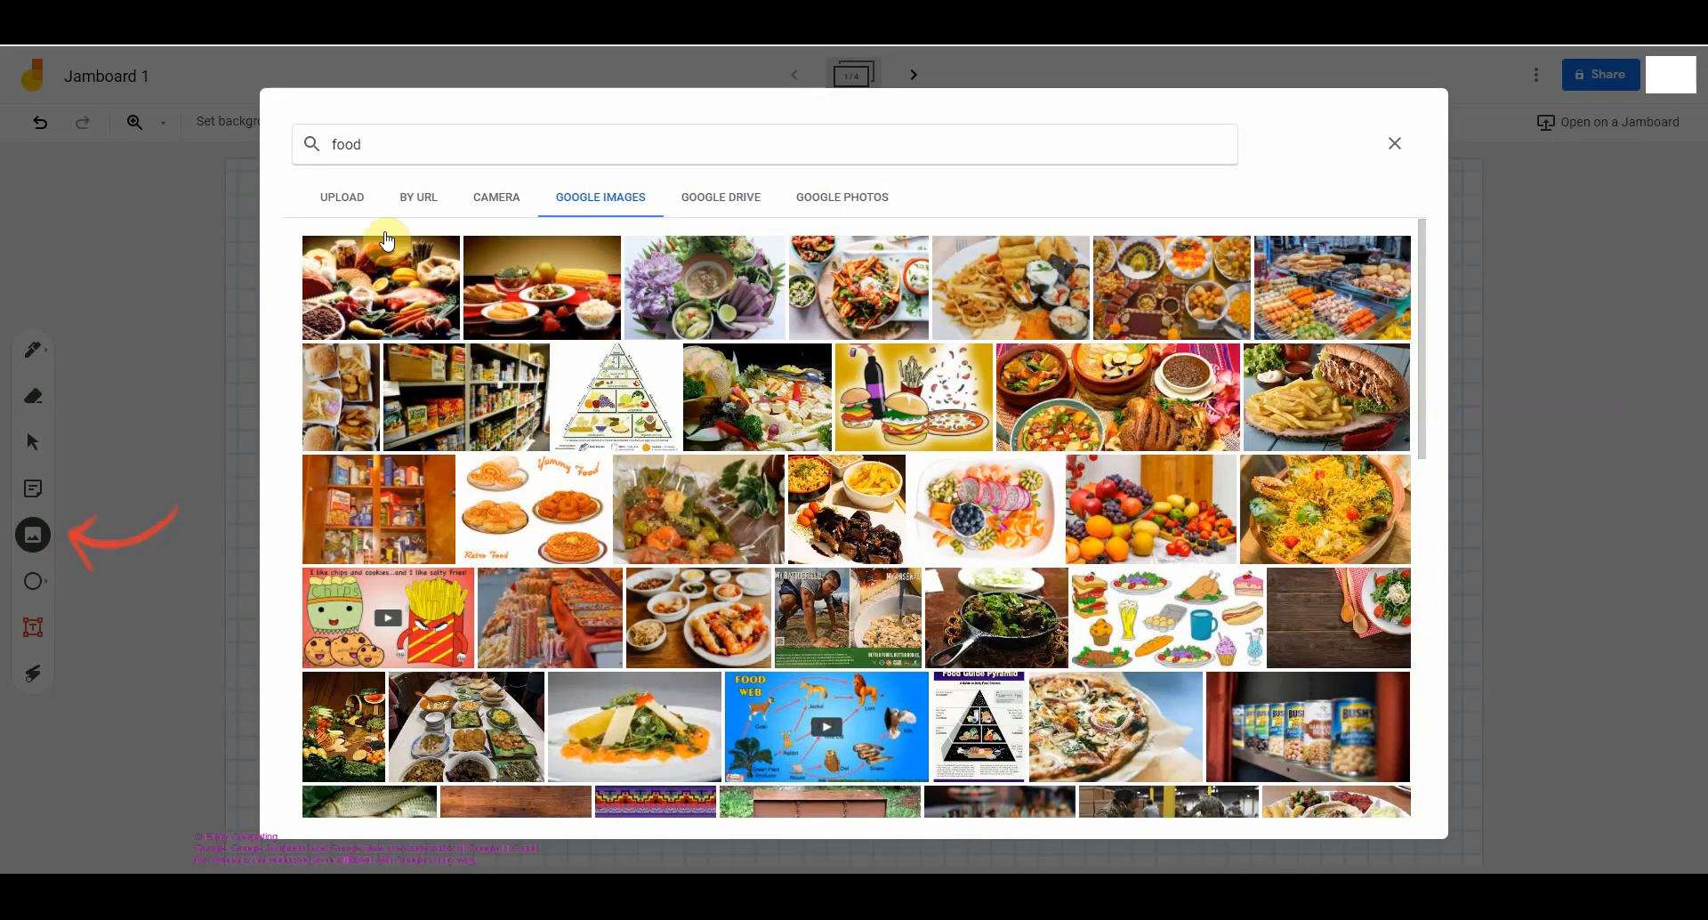
Upload the "Creative iMedia - R082 Knowledge Map" image from the computer onto the frame
click(349, 206)
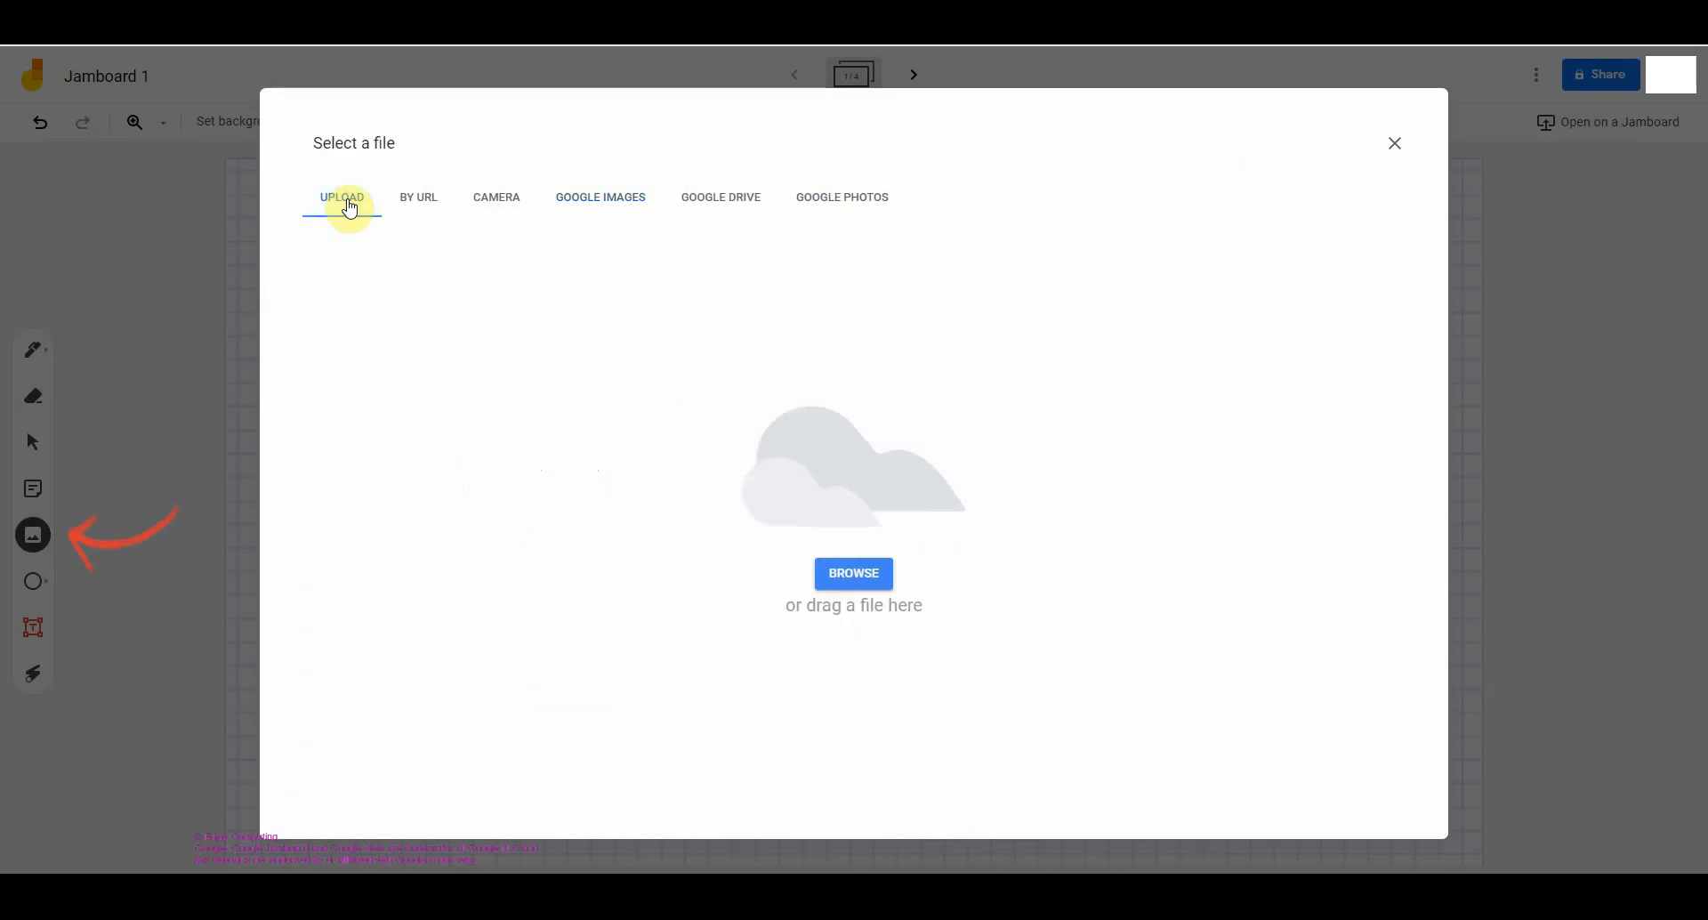
click(871, 573)
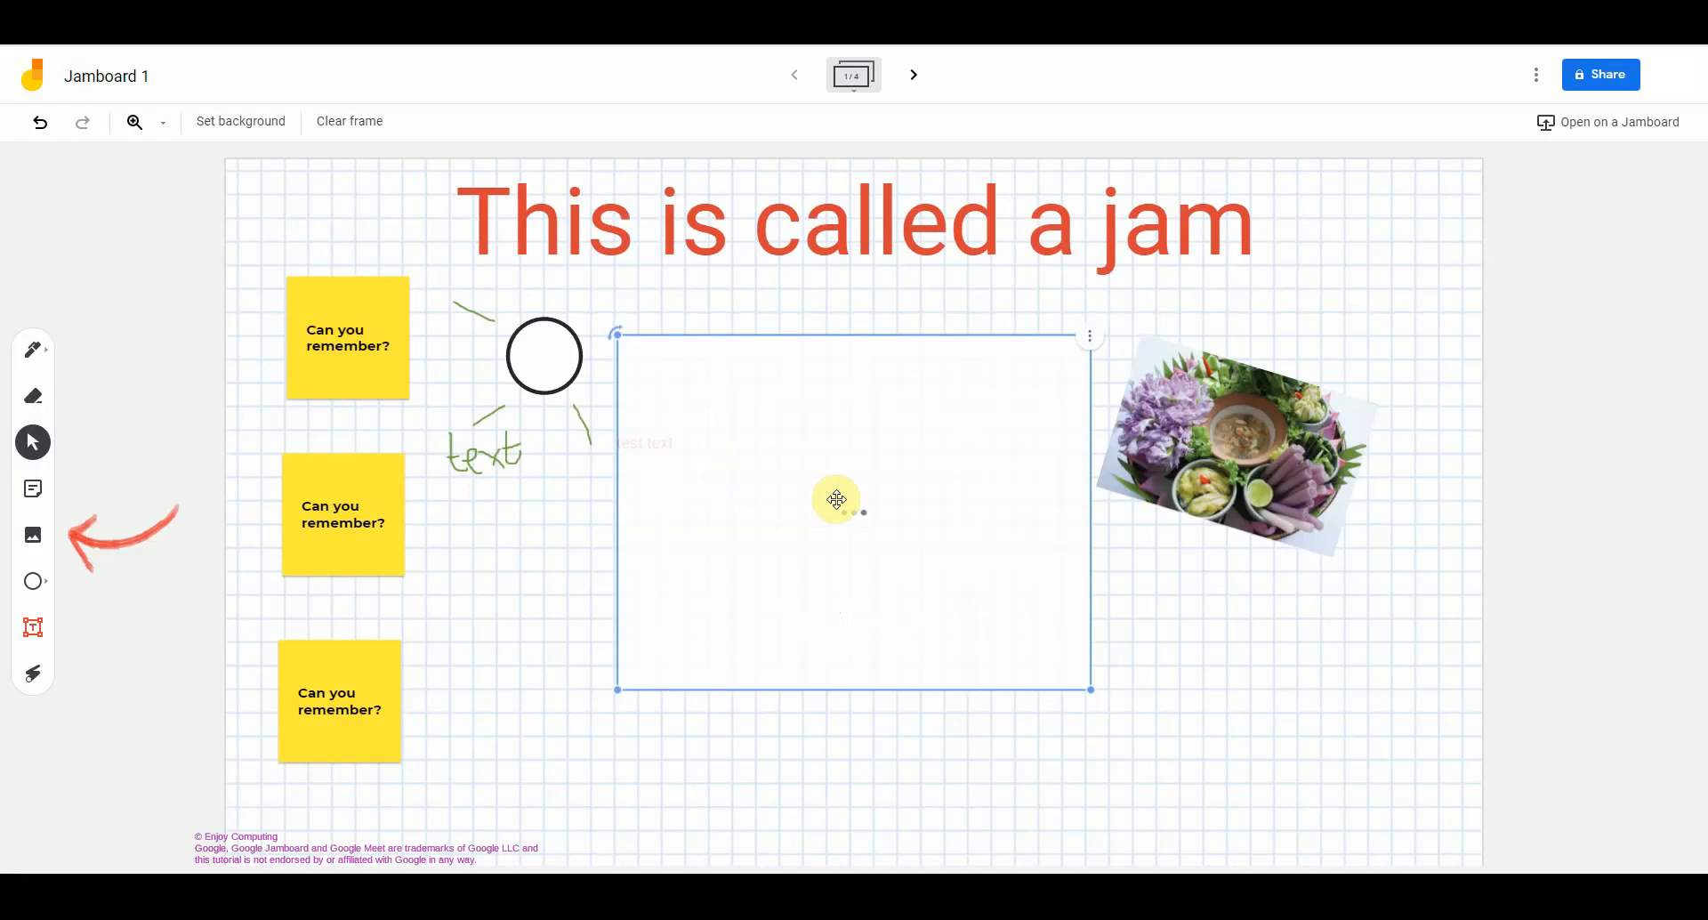
Draw a wide rectangle shape over the Purpose Branch section of the knowledge map
click(33, 581)
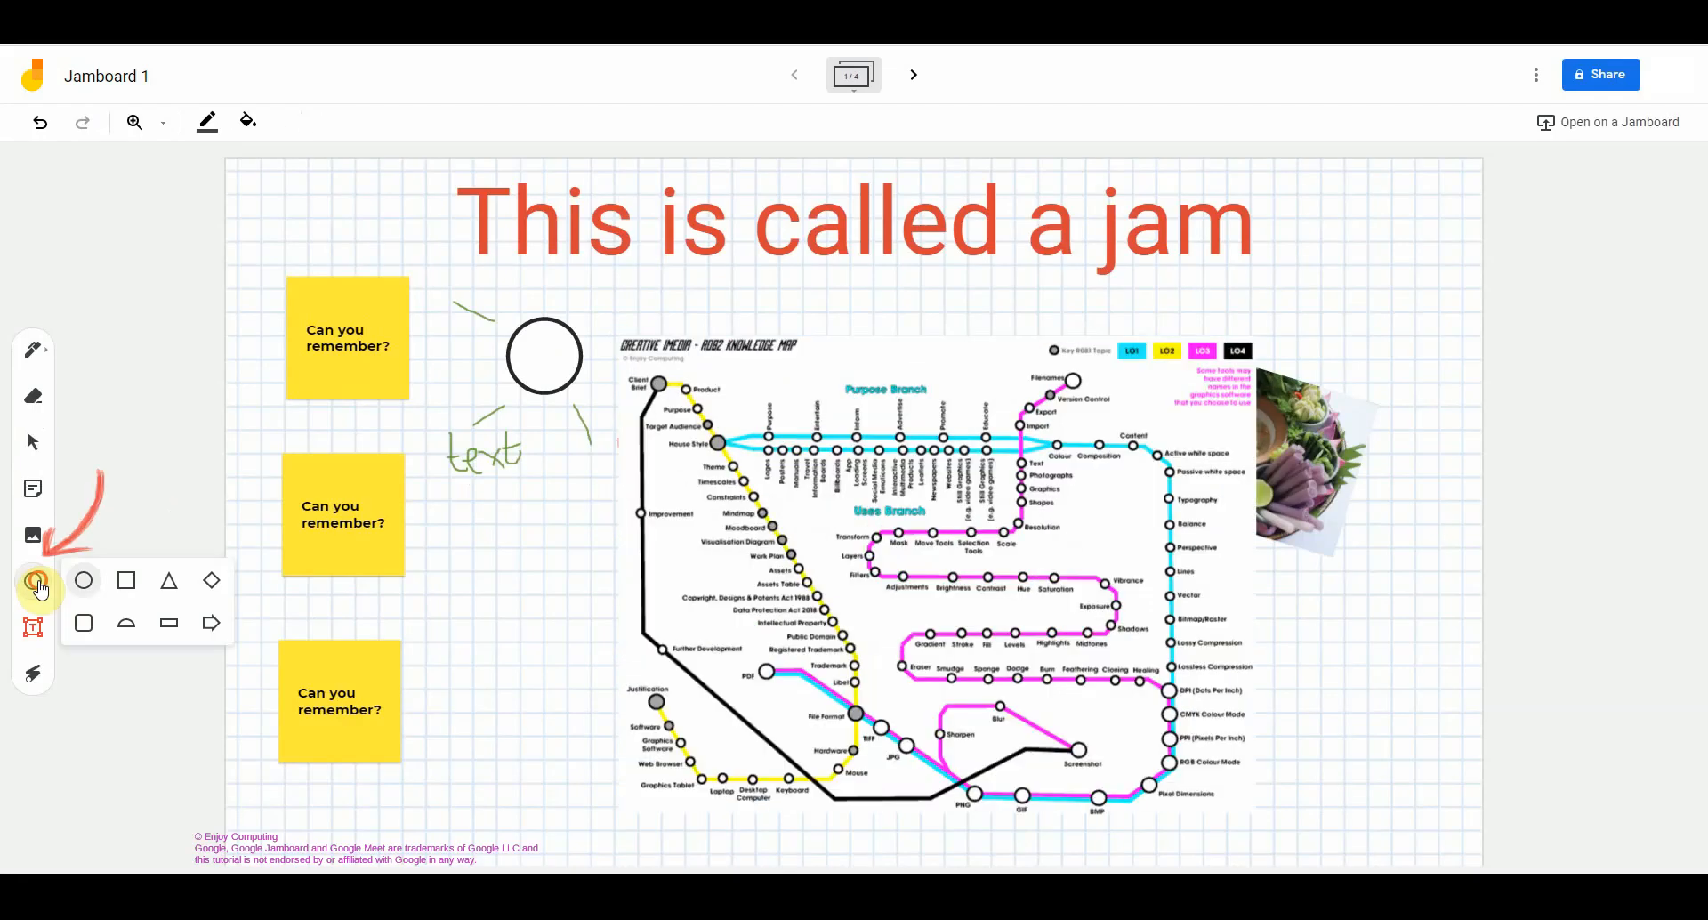
click(130, 591)
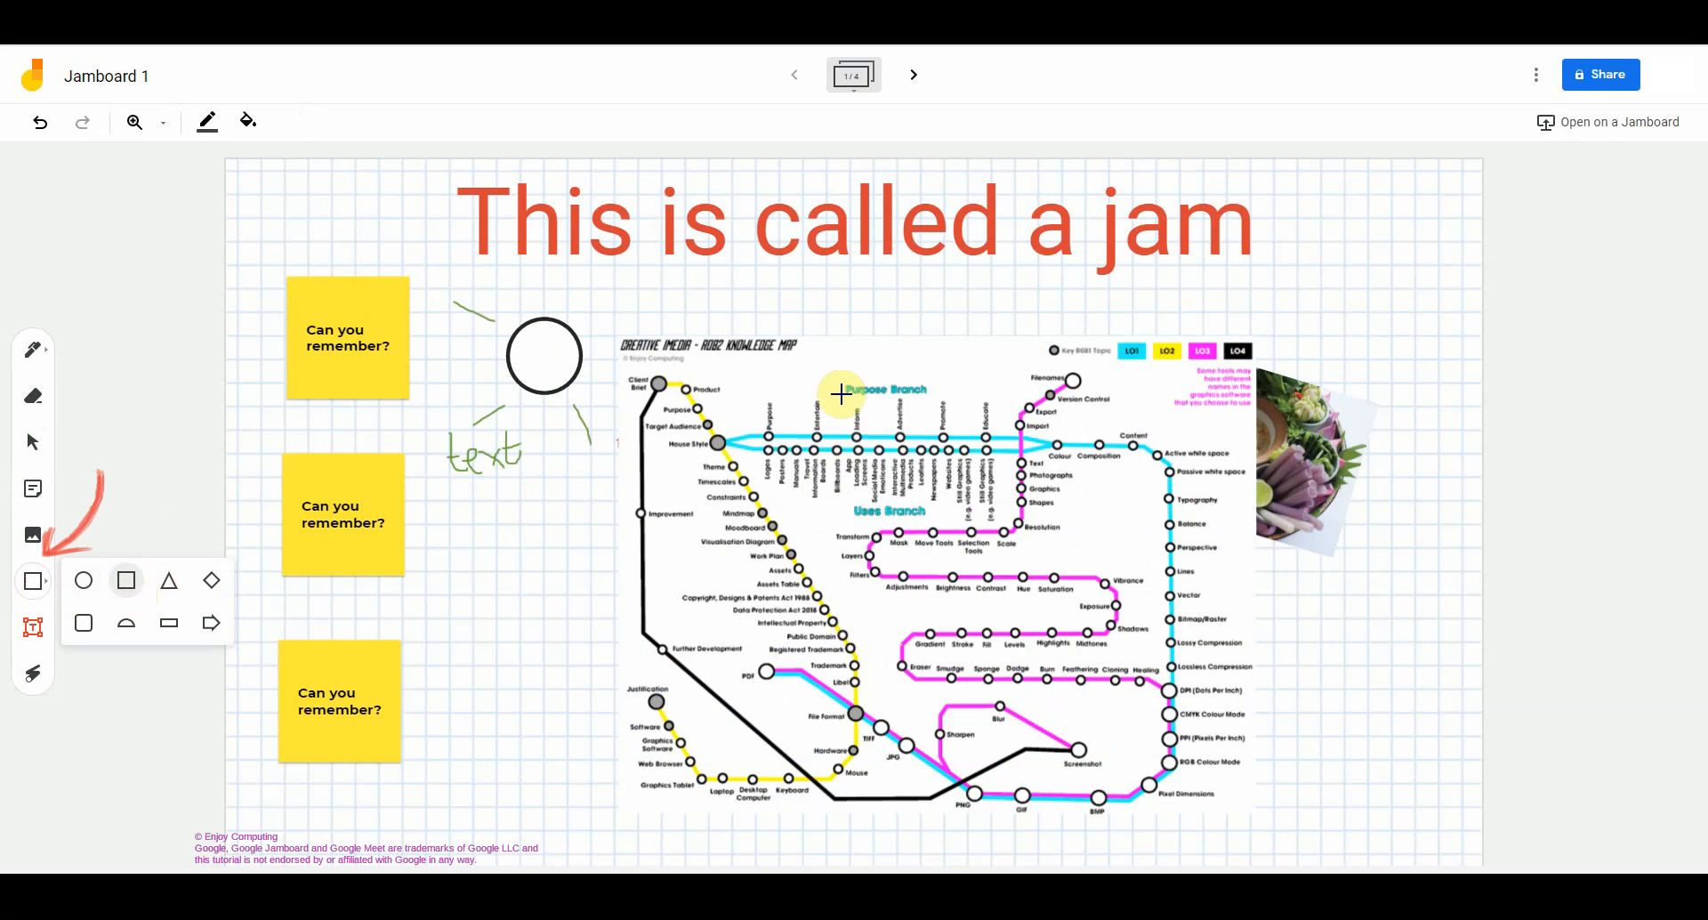
drag(758, 393, 1007, 456)
Give the rectangle over the Purpose Branch a transparent fill and a red border
click(248, 121)
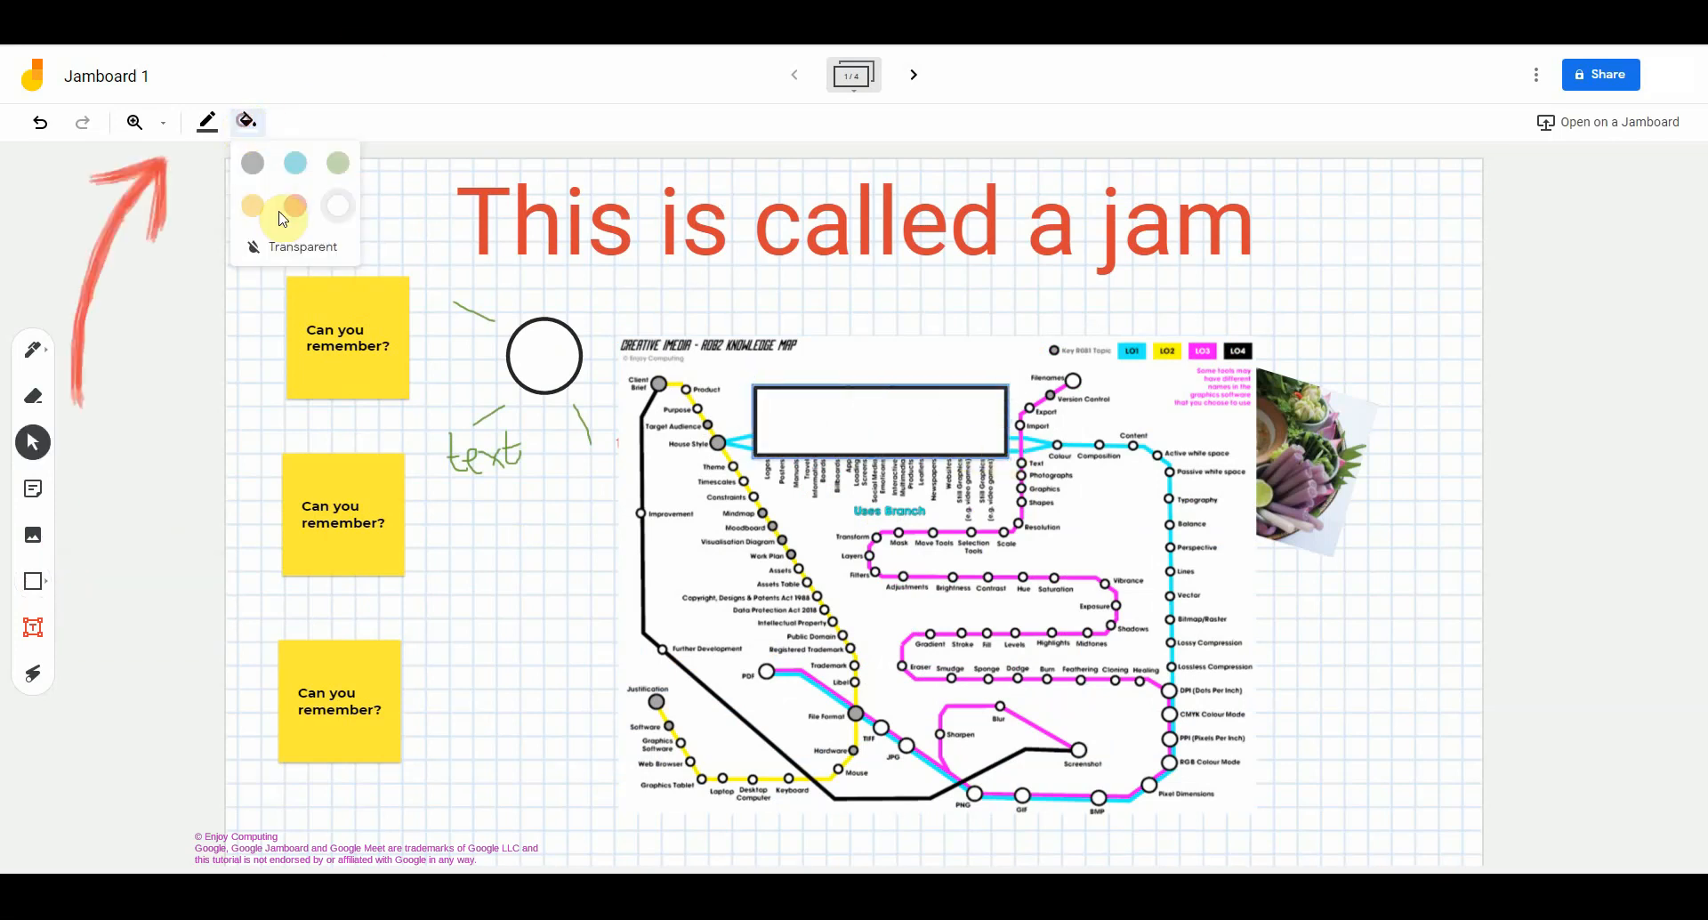
click(278, 257)
click(207, 122)
click(253, 206)
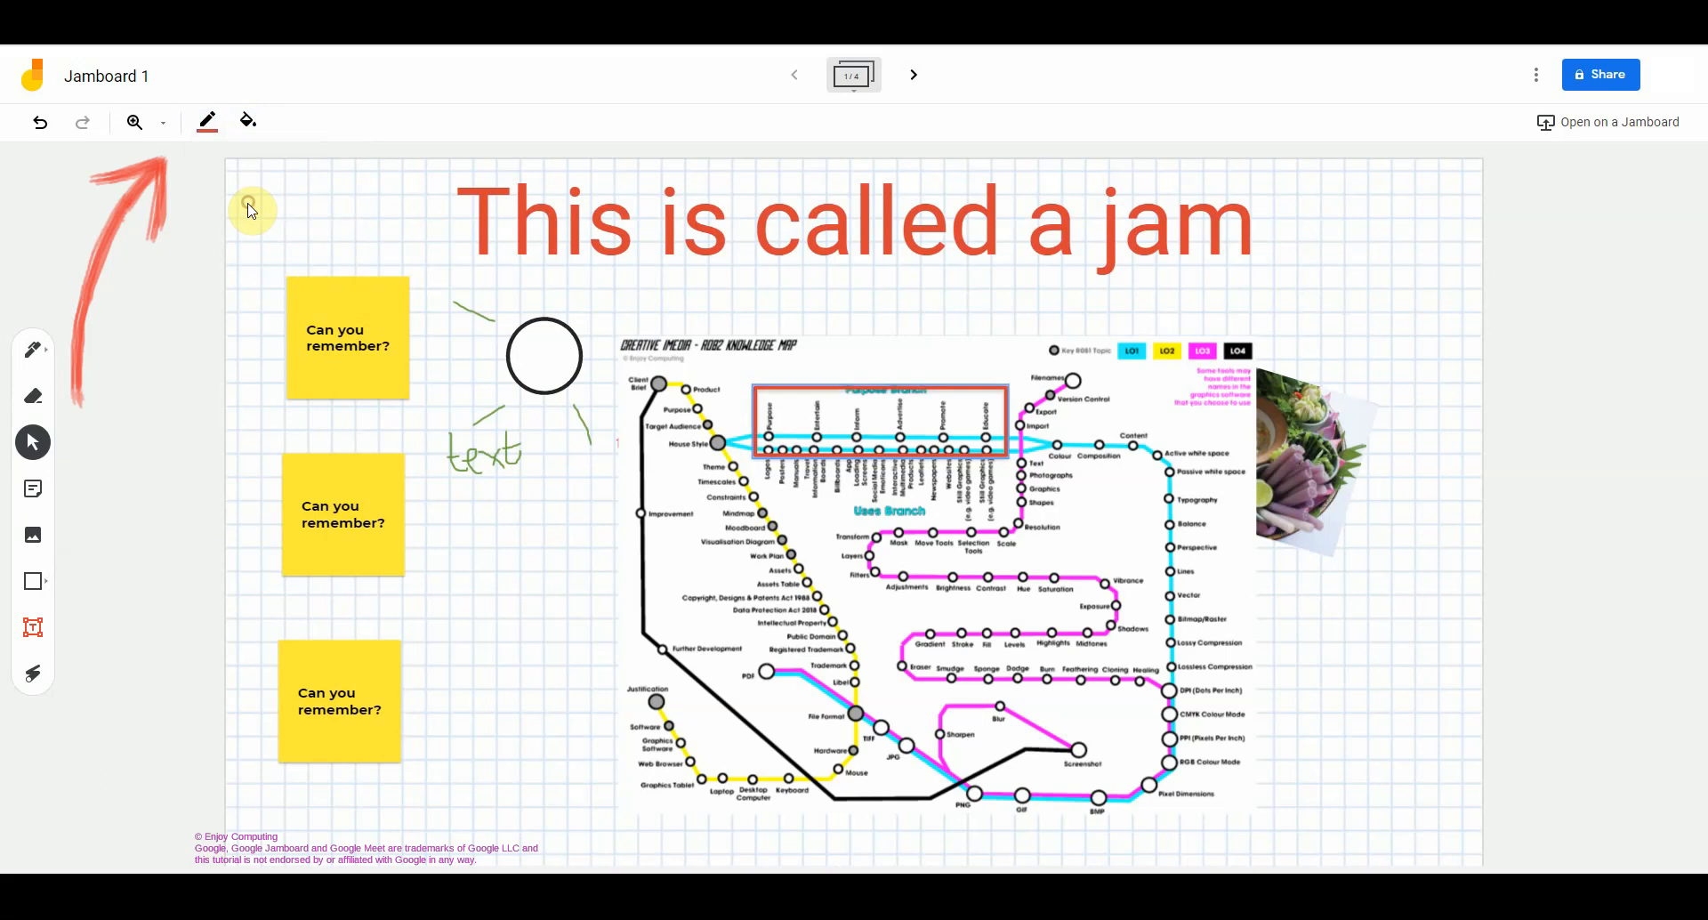
click(867, 318)
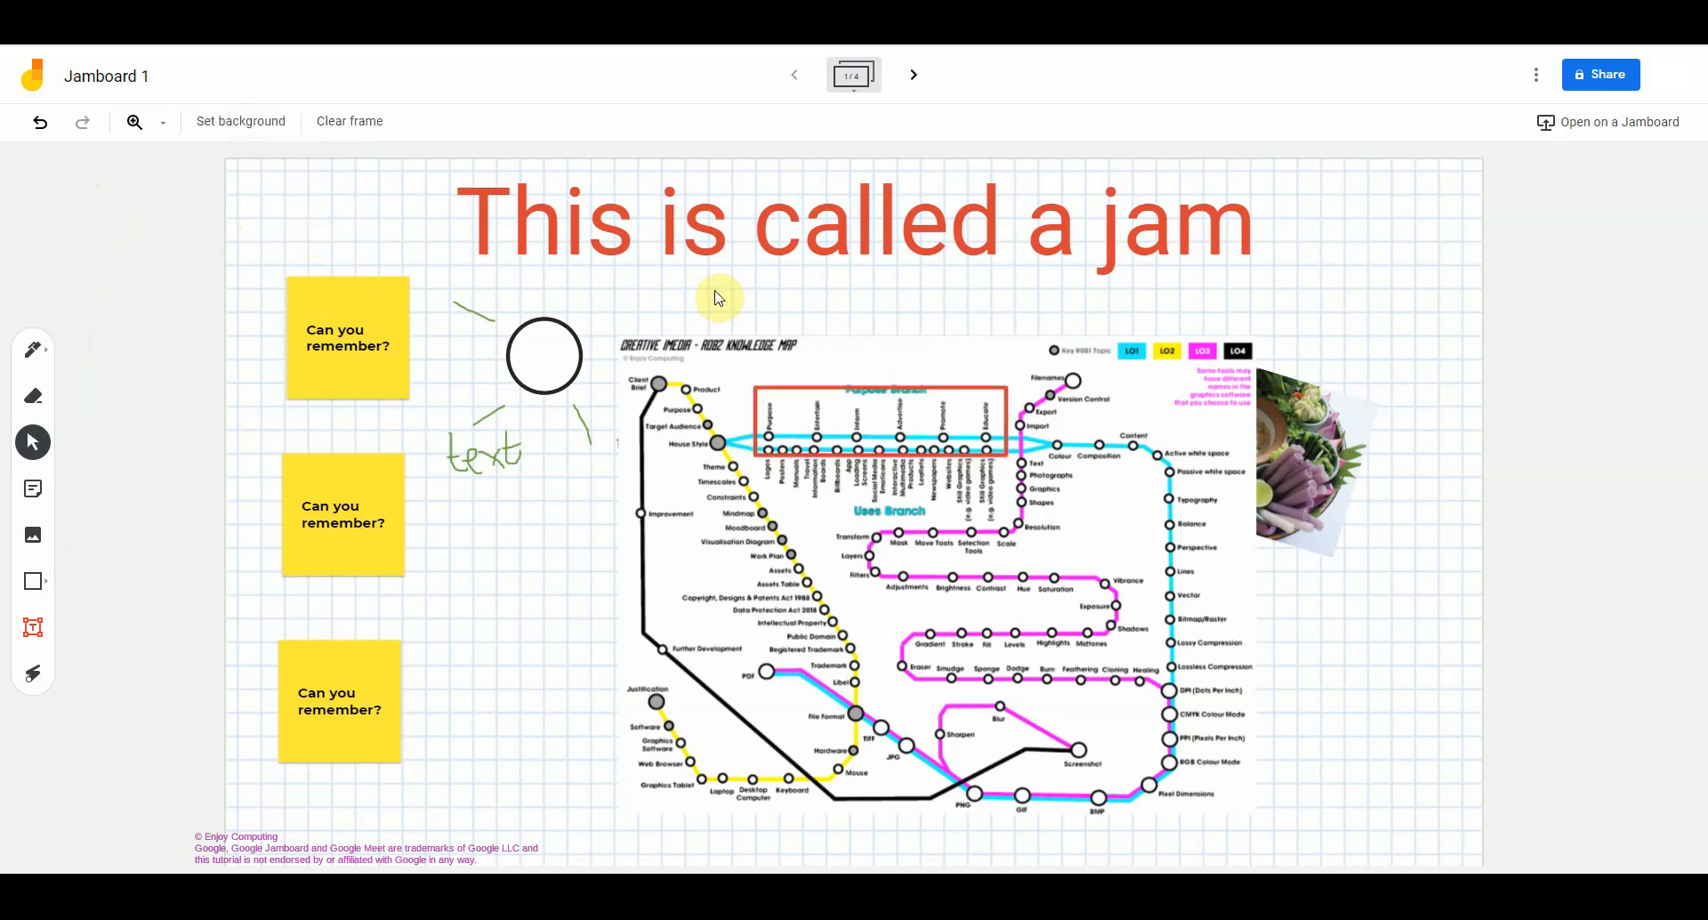
Clear everything from the first frame, and look over the jam's download, save and copy options
click(360, 125)
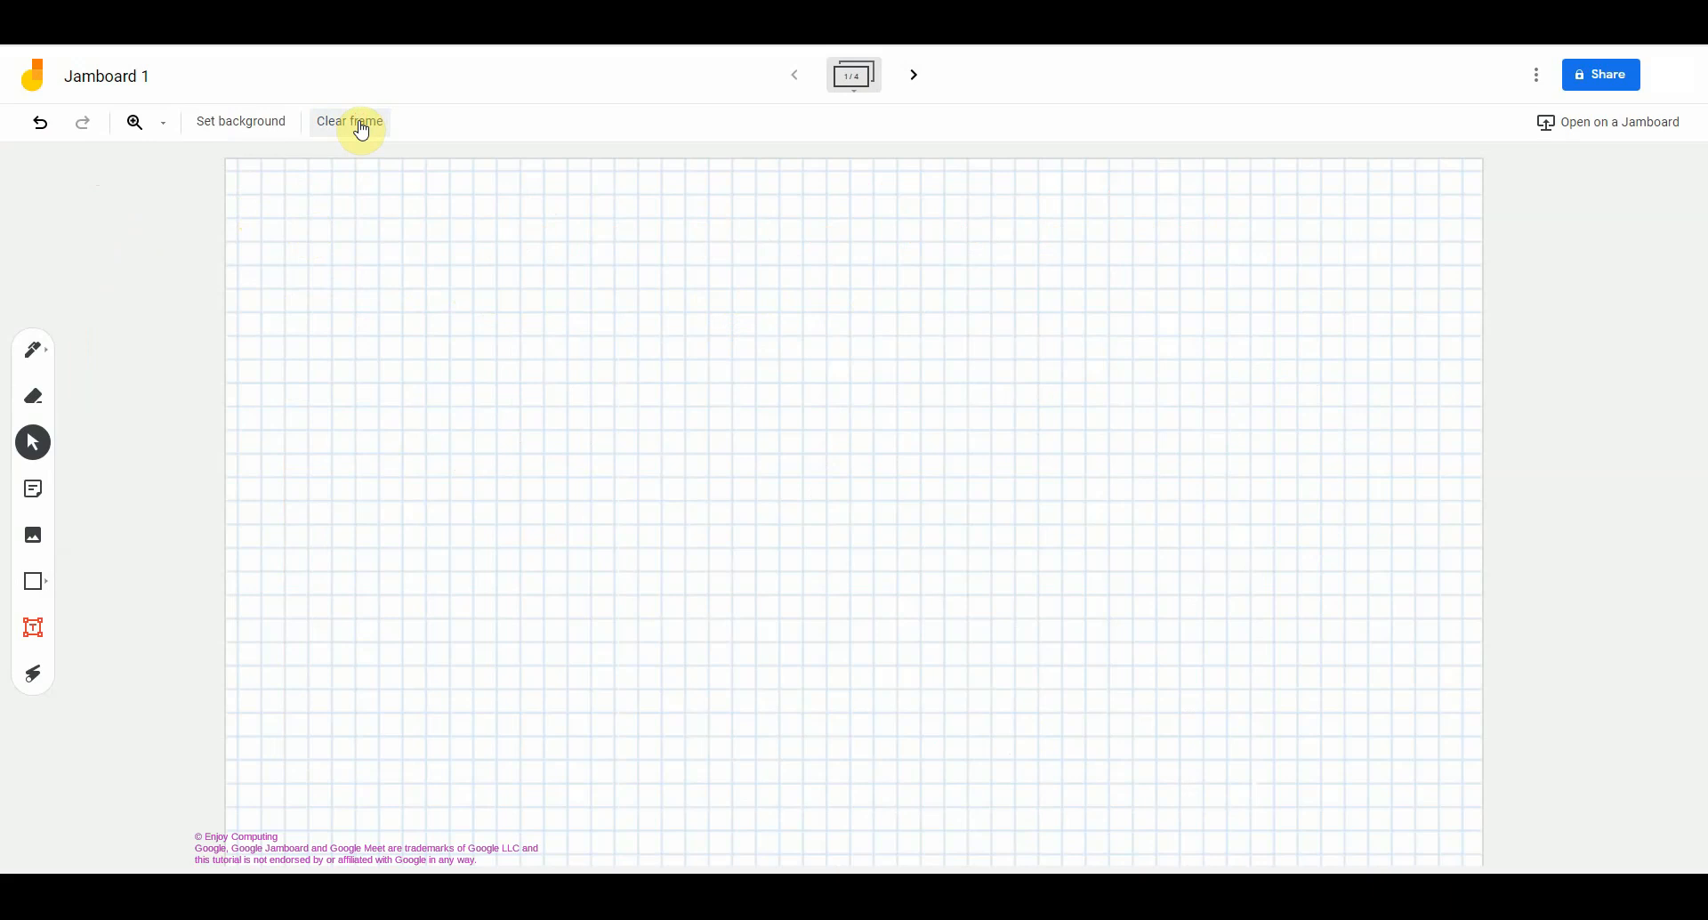
click(1537, 77)
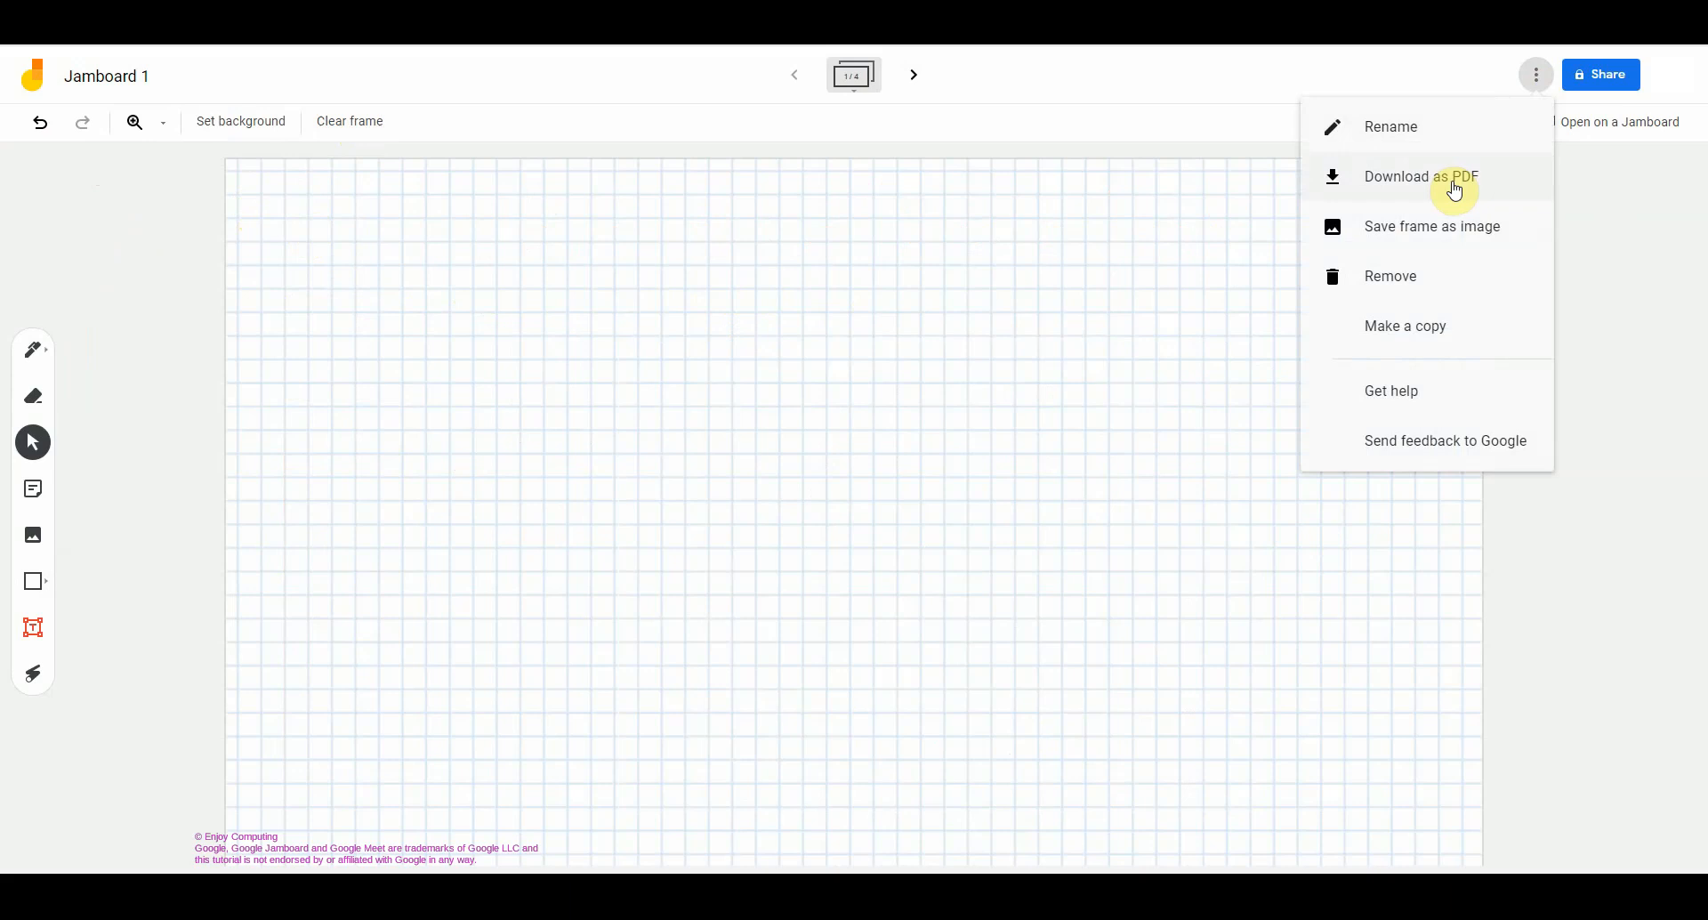
click(1629, 198)
Share the jam with the group "Class 11B/Cs1" with Viewer access
click(1607, 75)
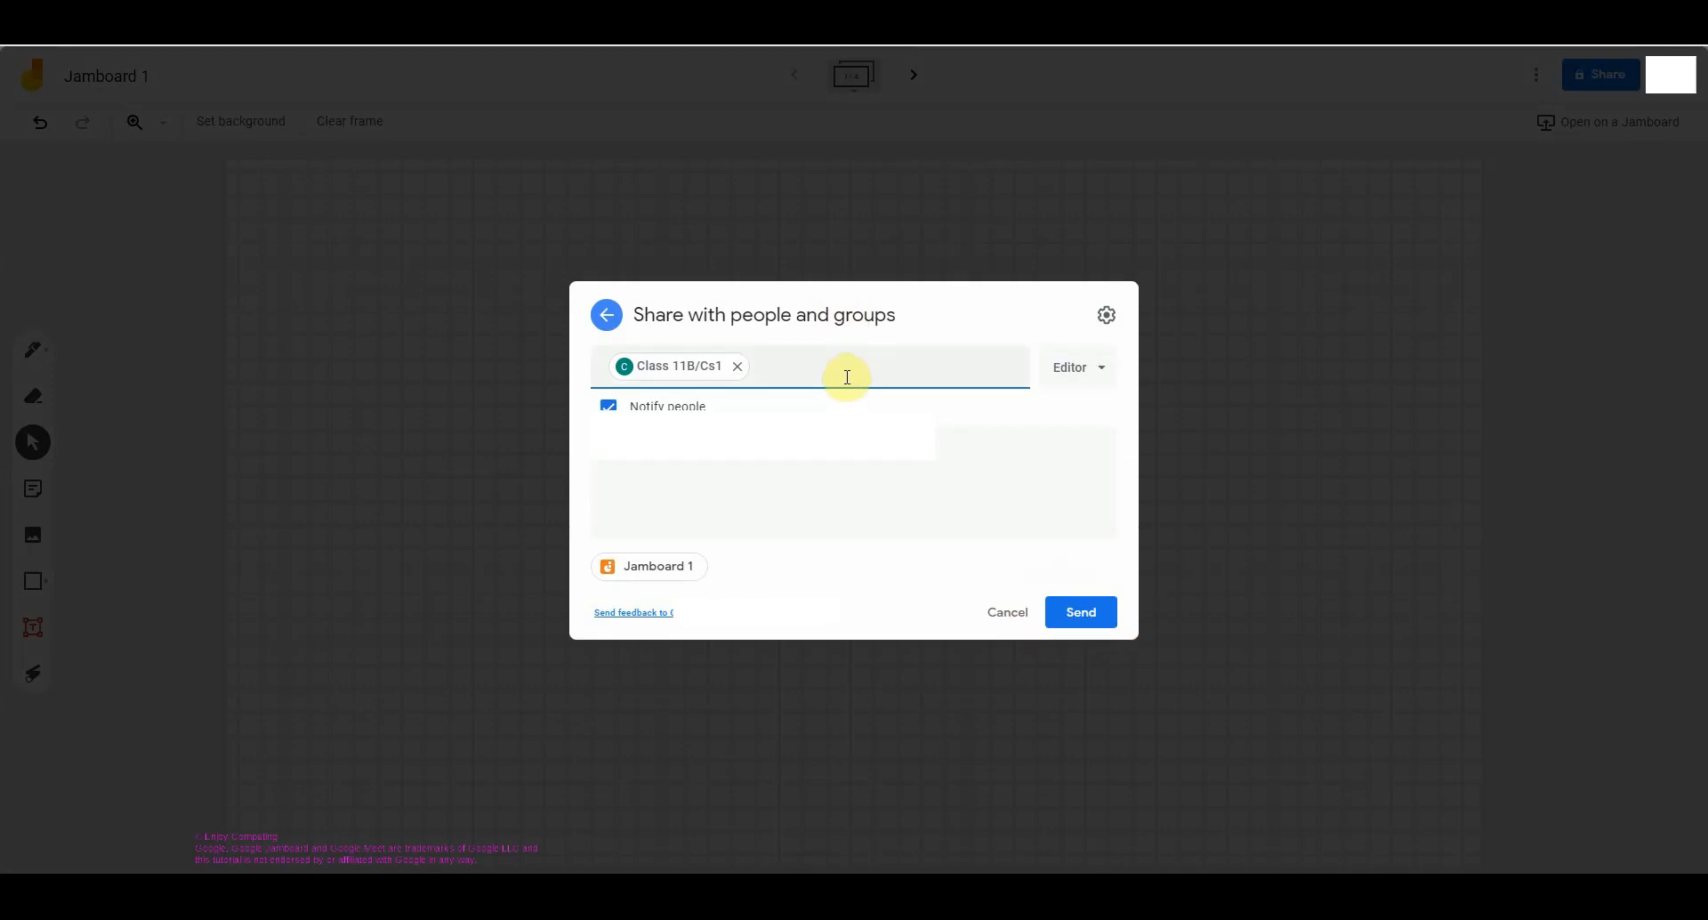
click(1074, 370)
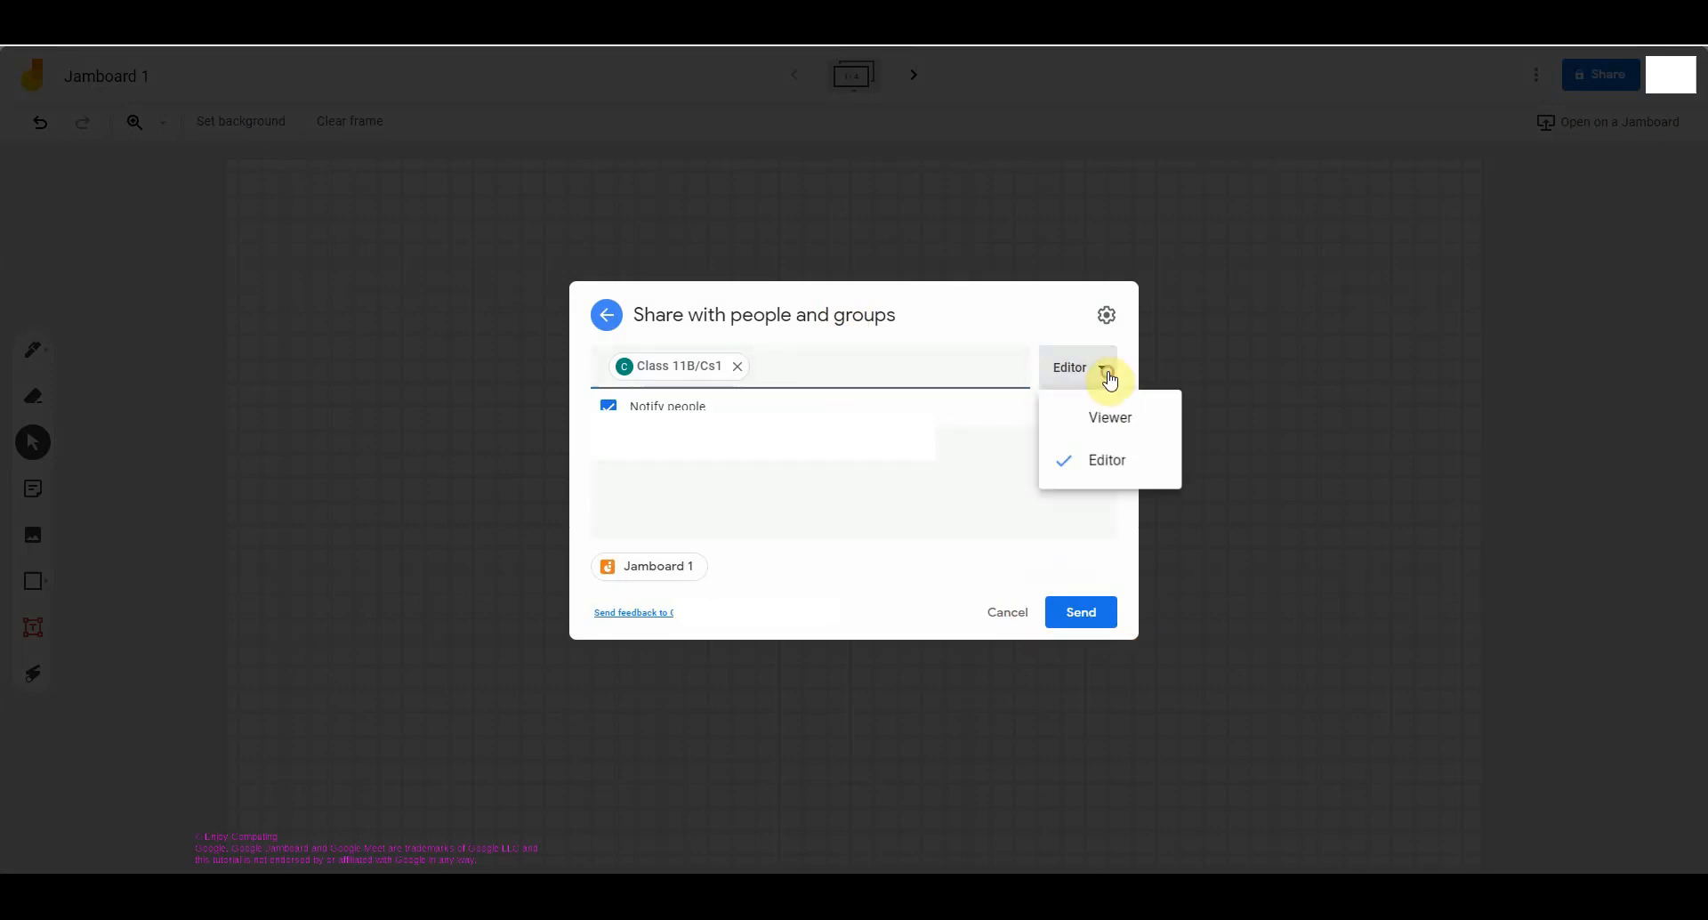
click(1110, 420)
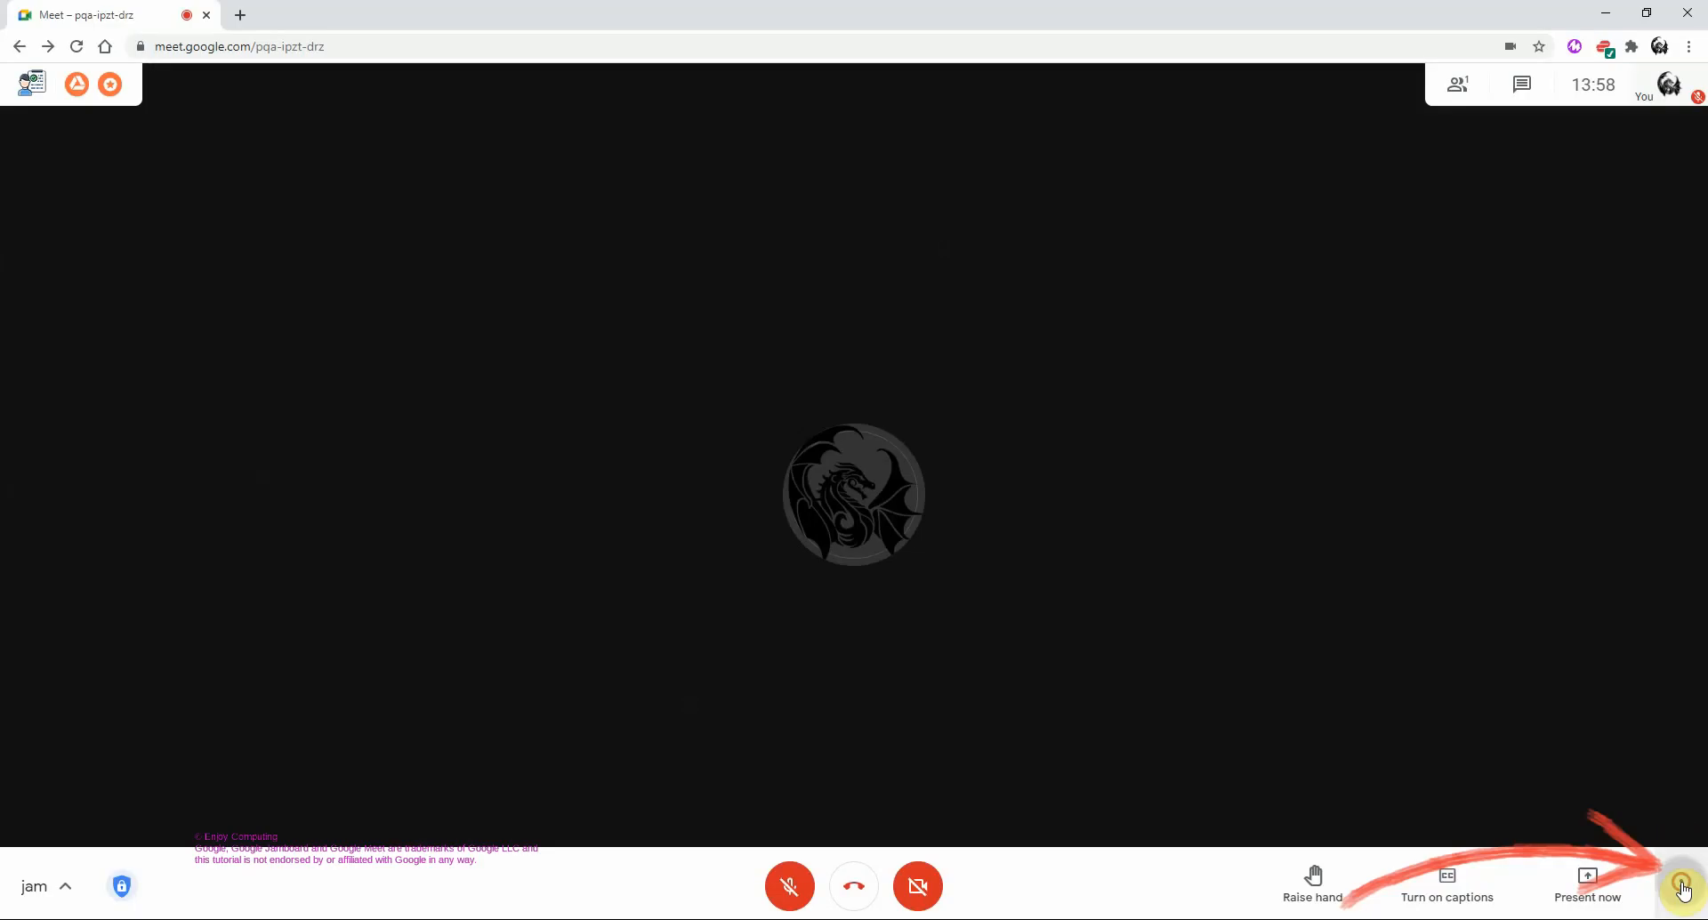
In Google Meet, open "Jamboard 1" from Drive as the meeting whiteboard and move its window to the middle
click(1682, 888)
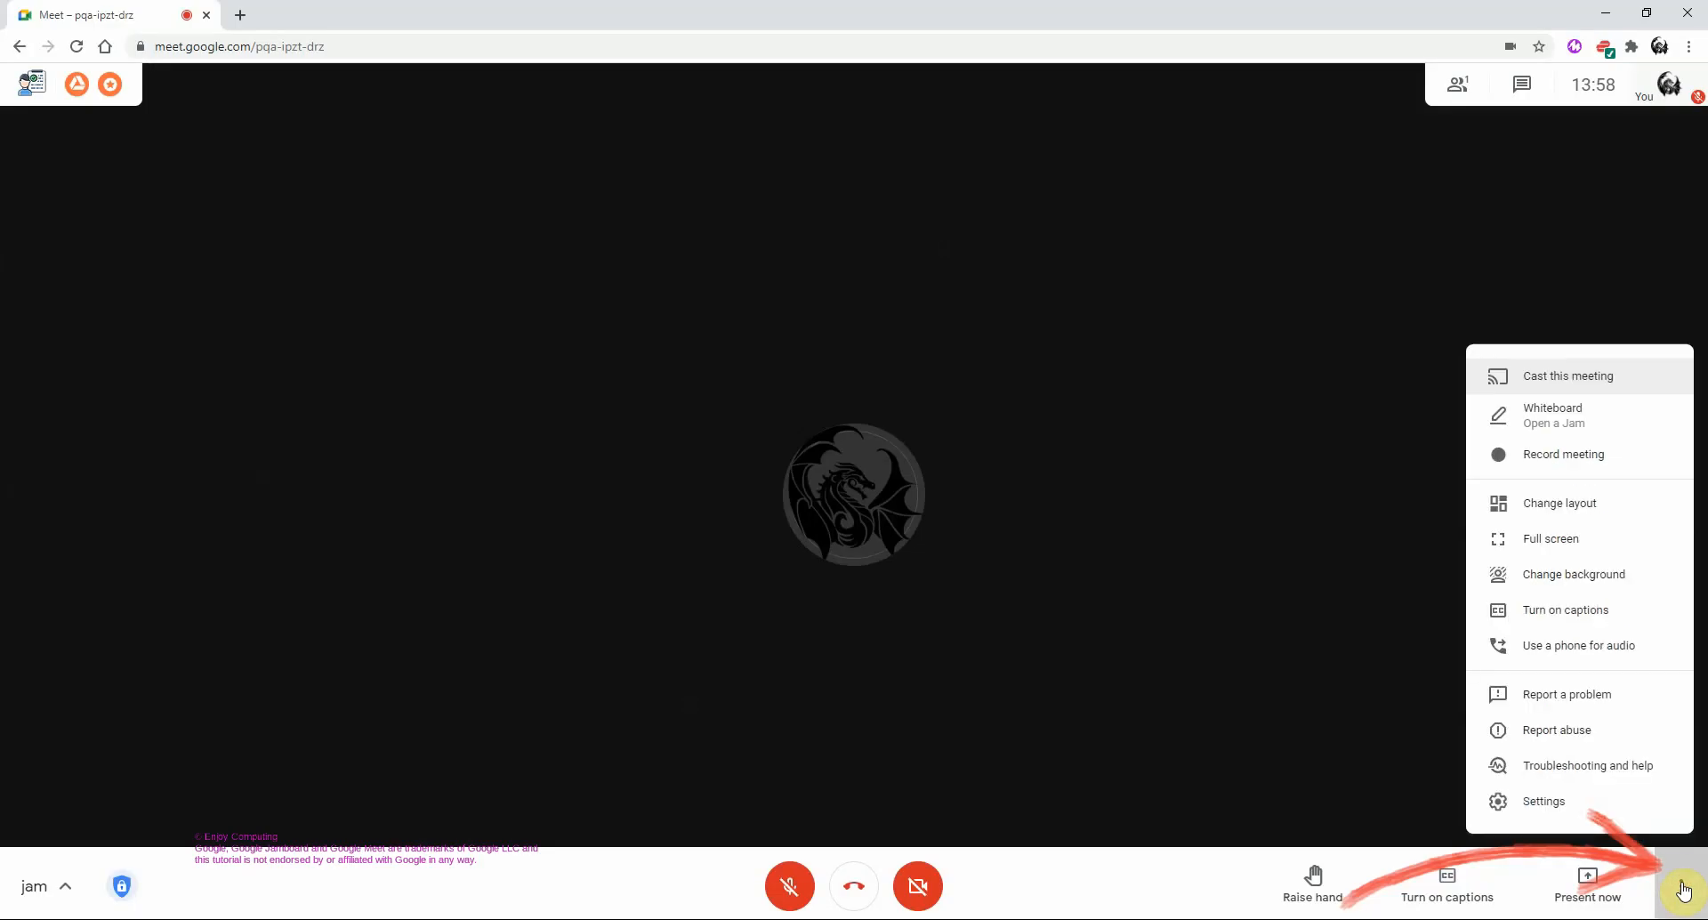
click(1644, 424)
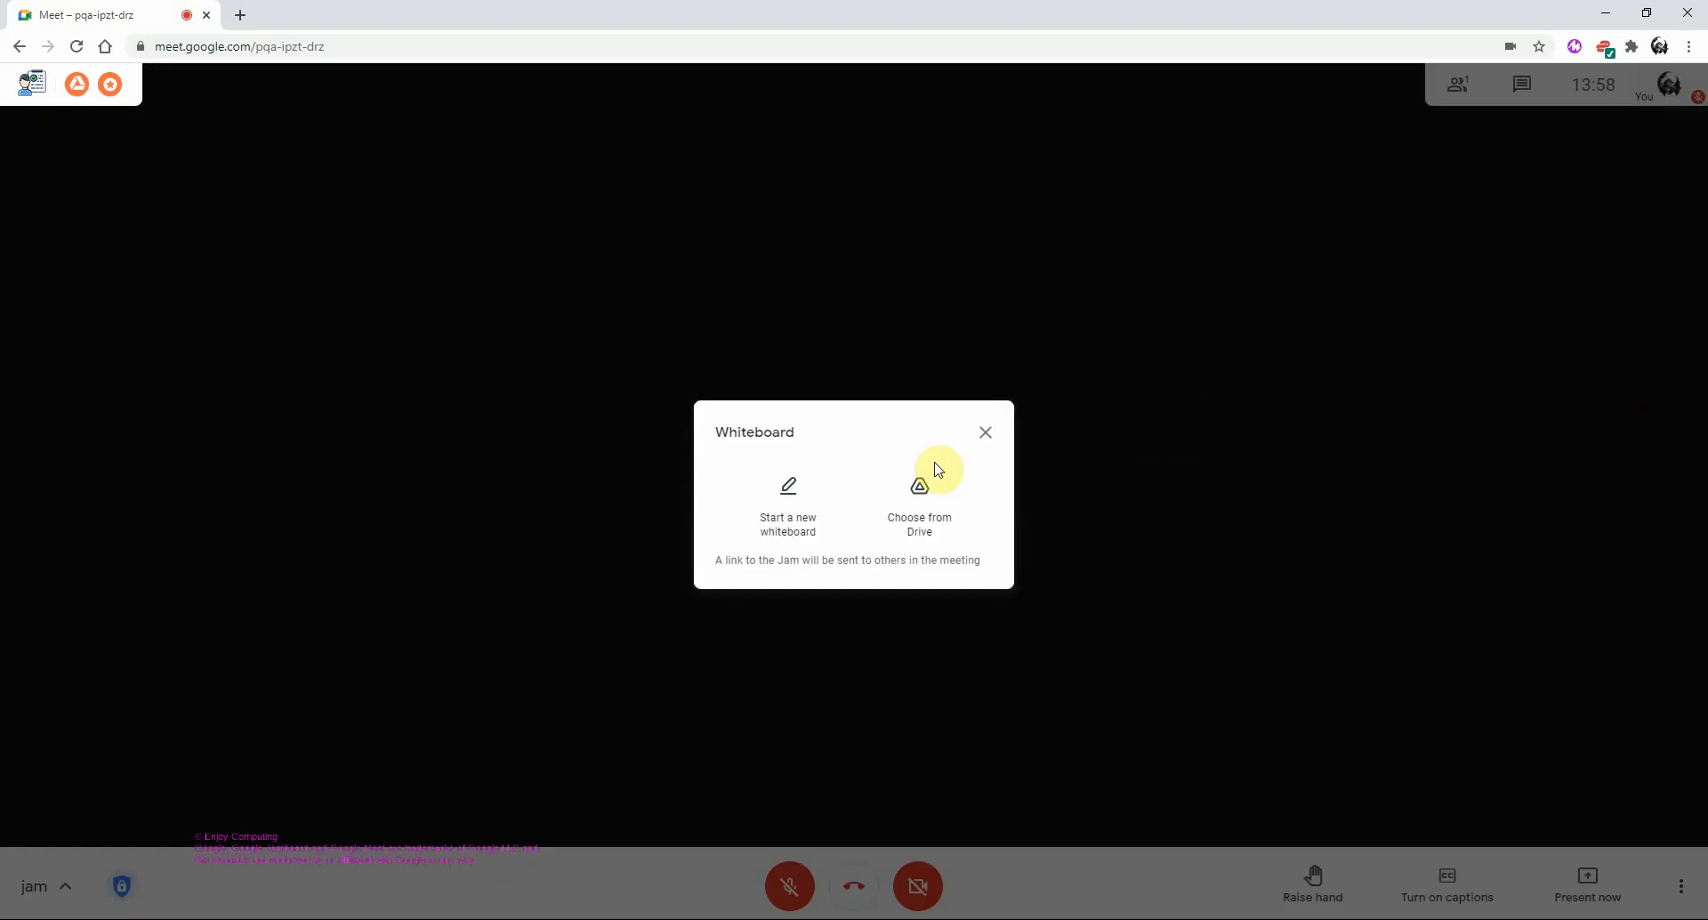
click(933, 513)
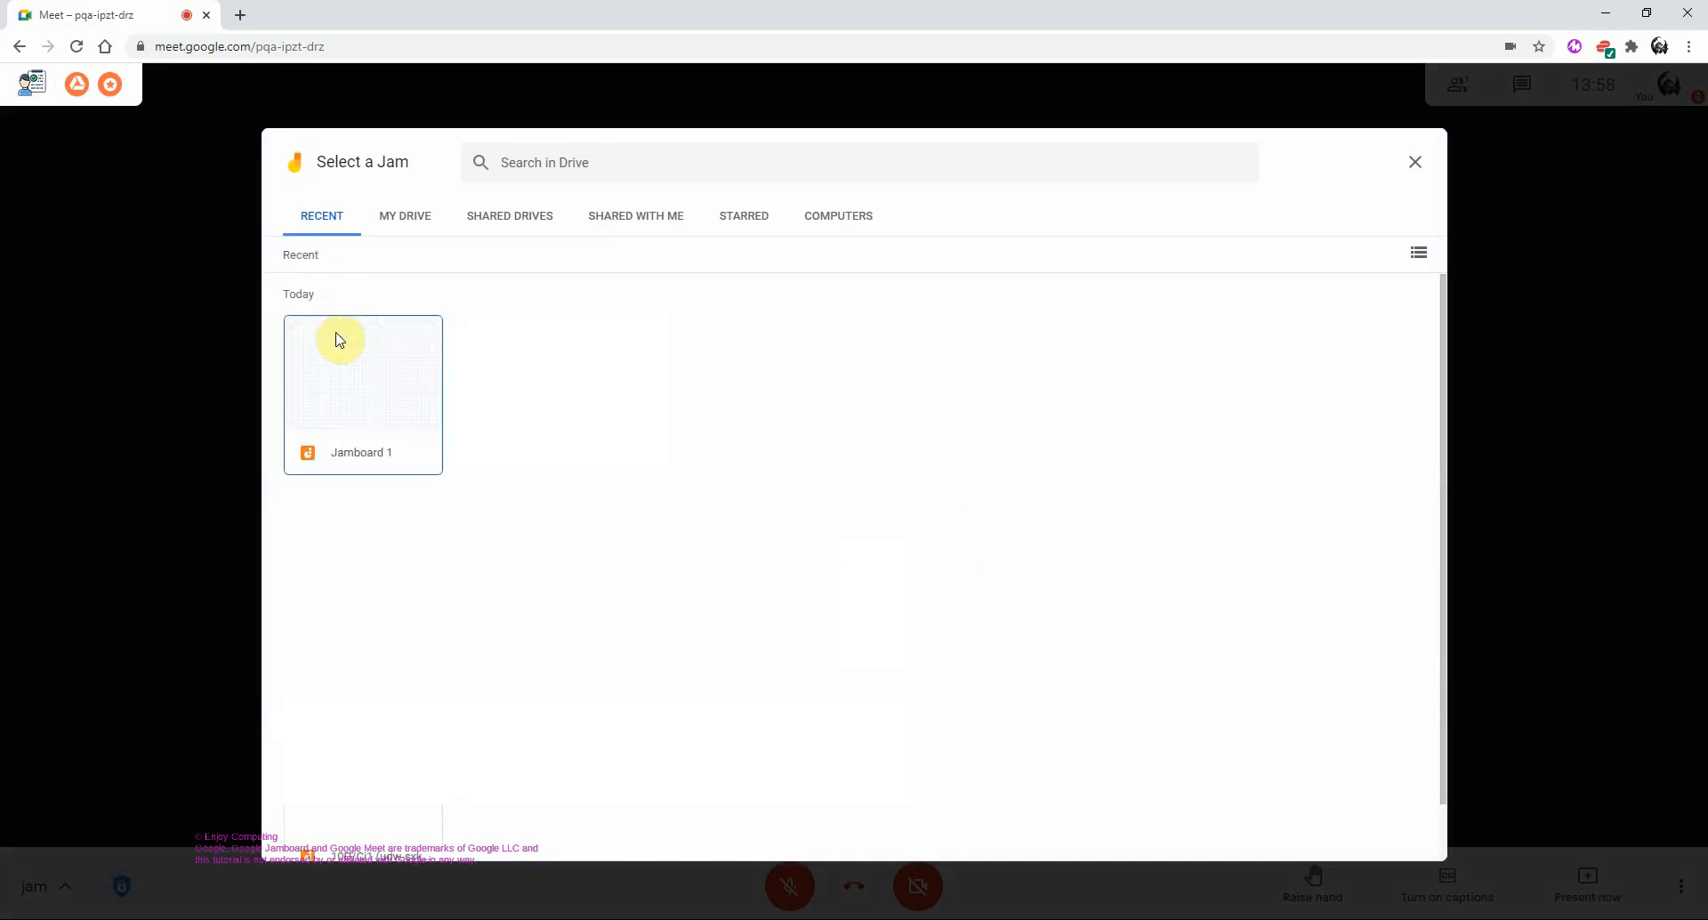
click(336, 330)
click(1351, 842)
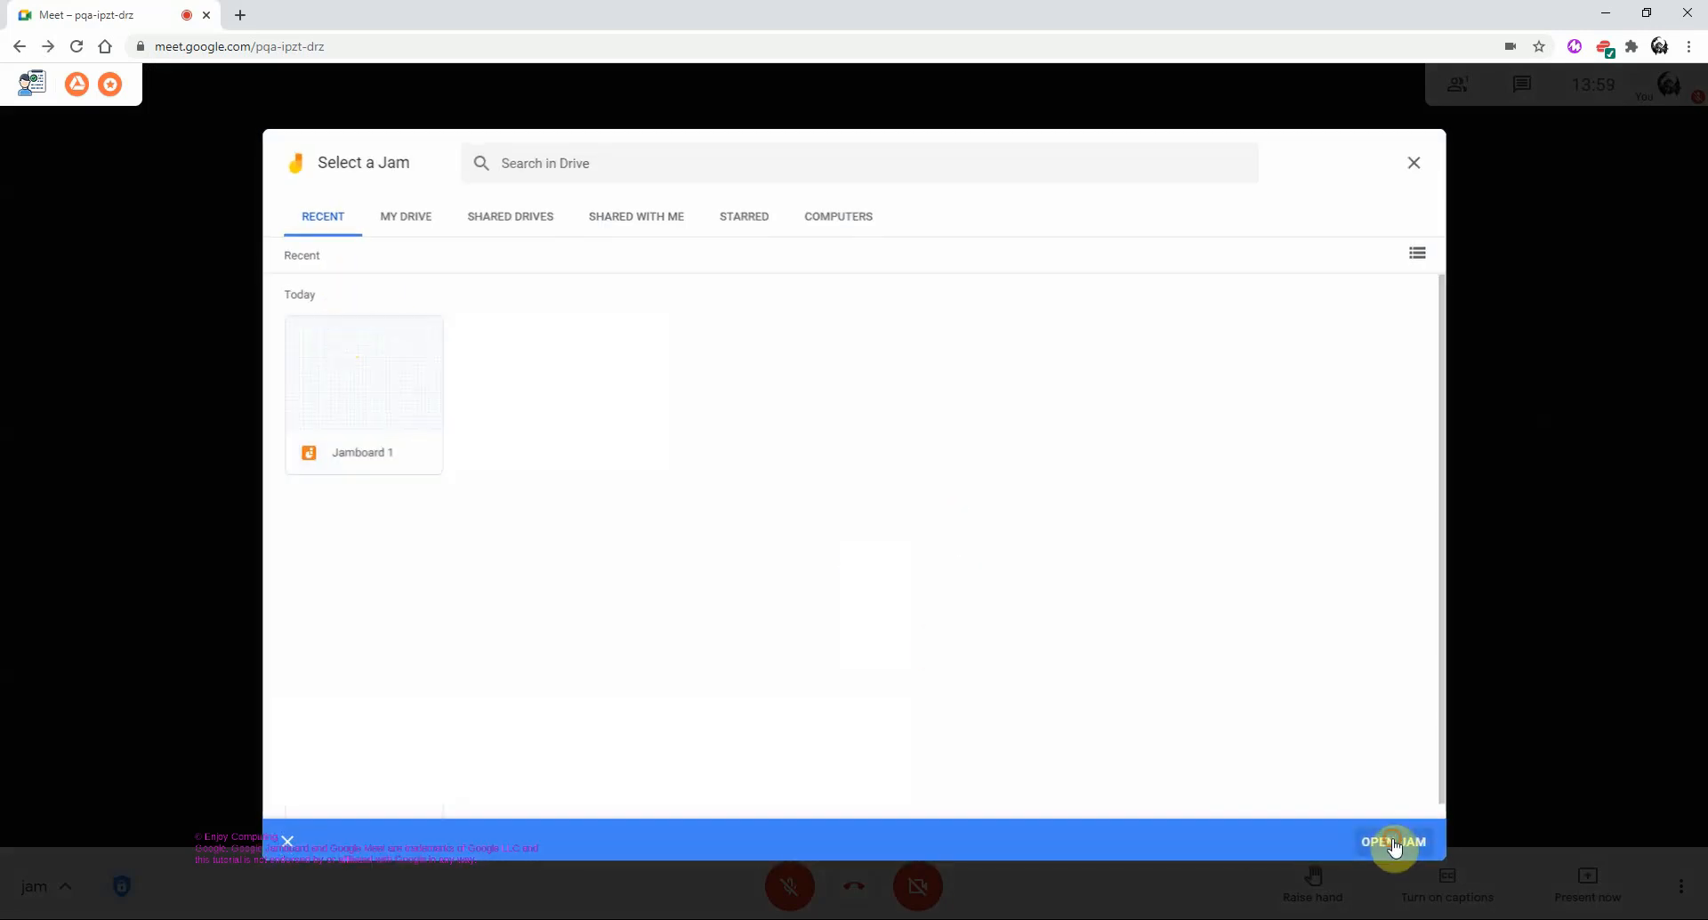
drag(489, 30, 896, 182)
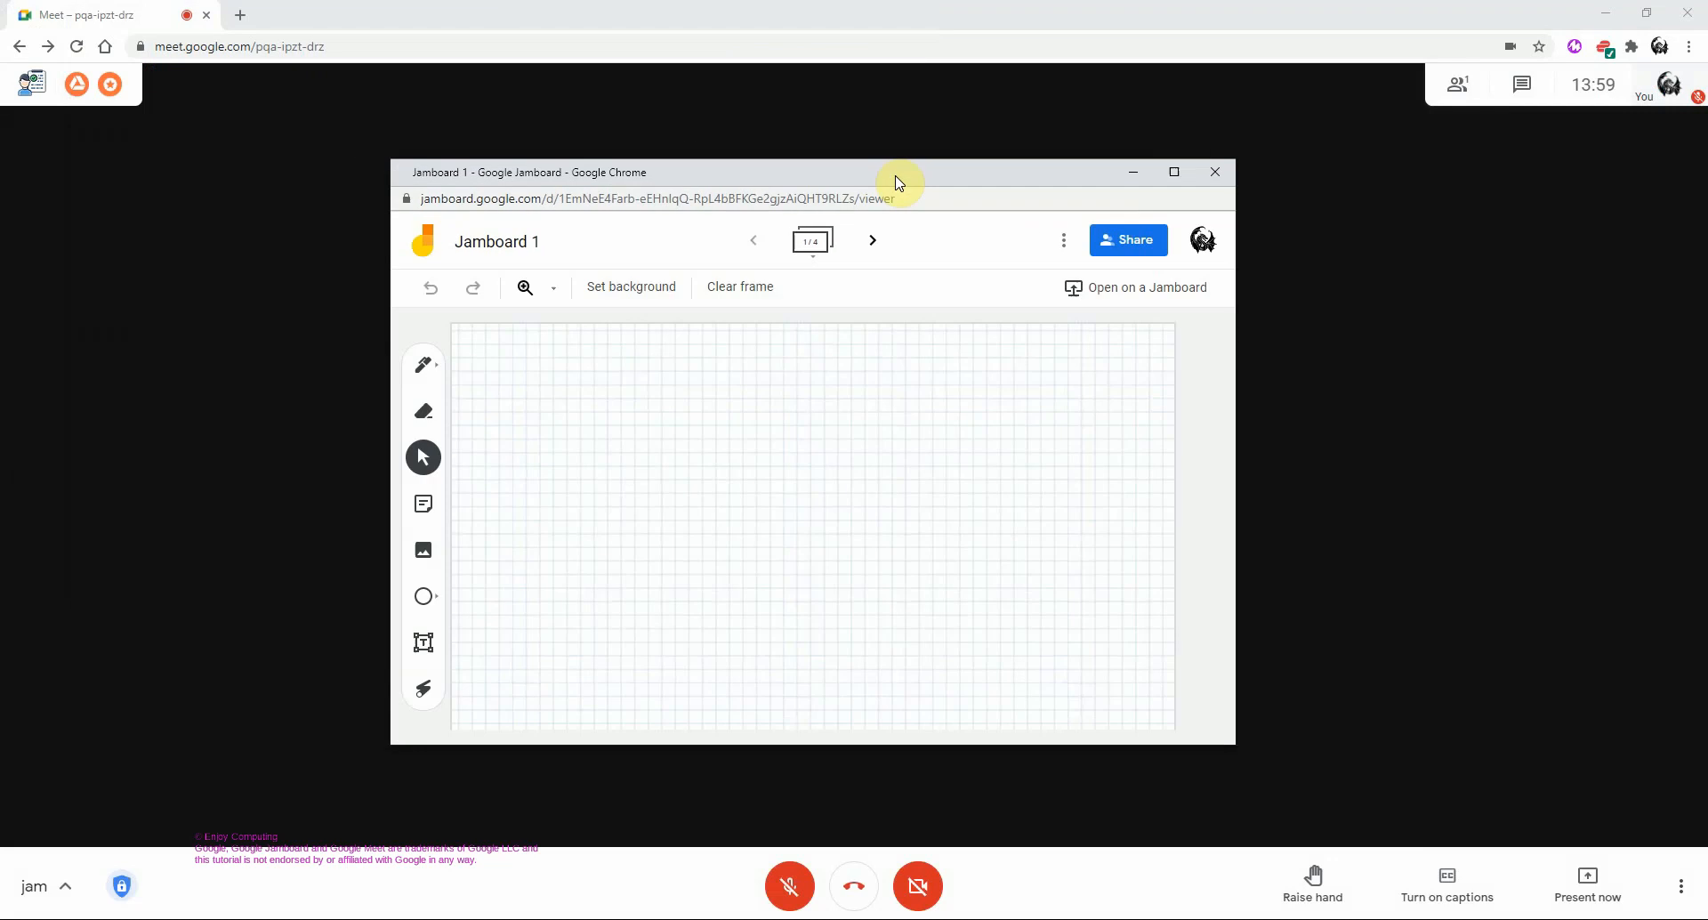
Check who has access to the jam in its sharing settings
click(1118, 252)
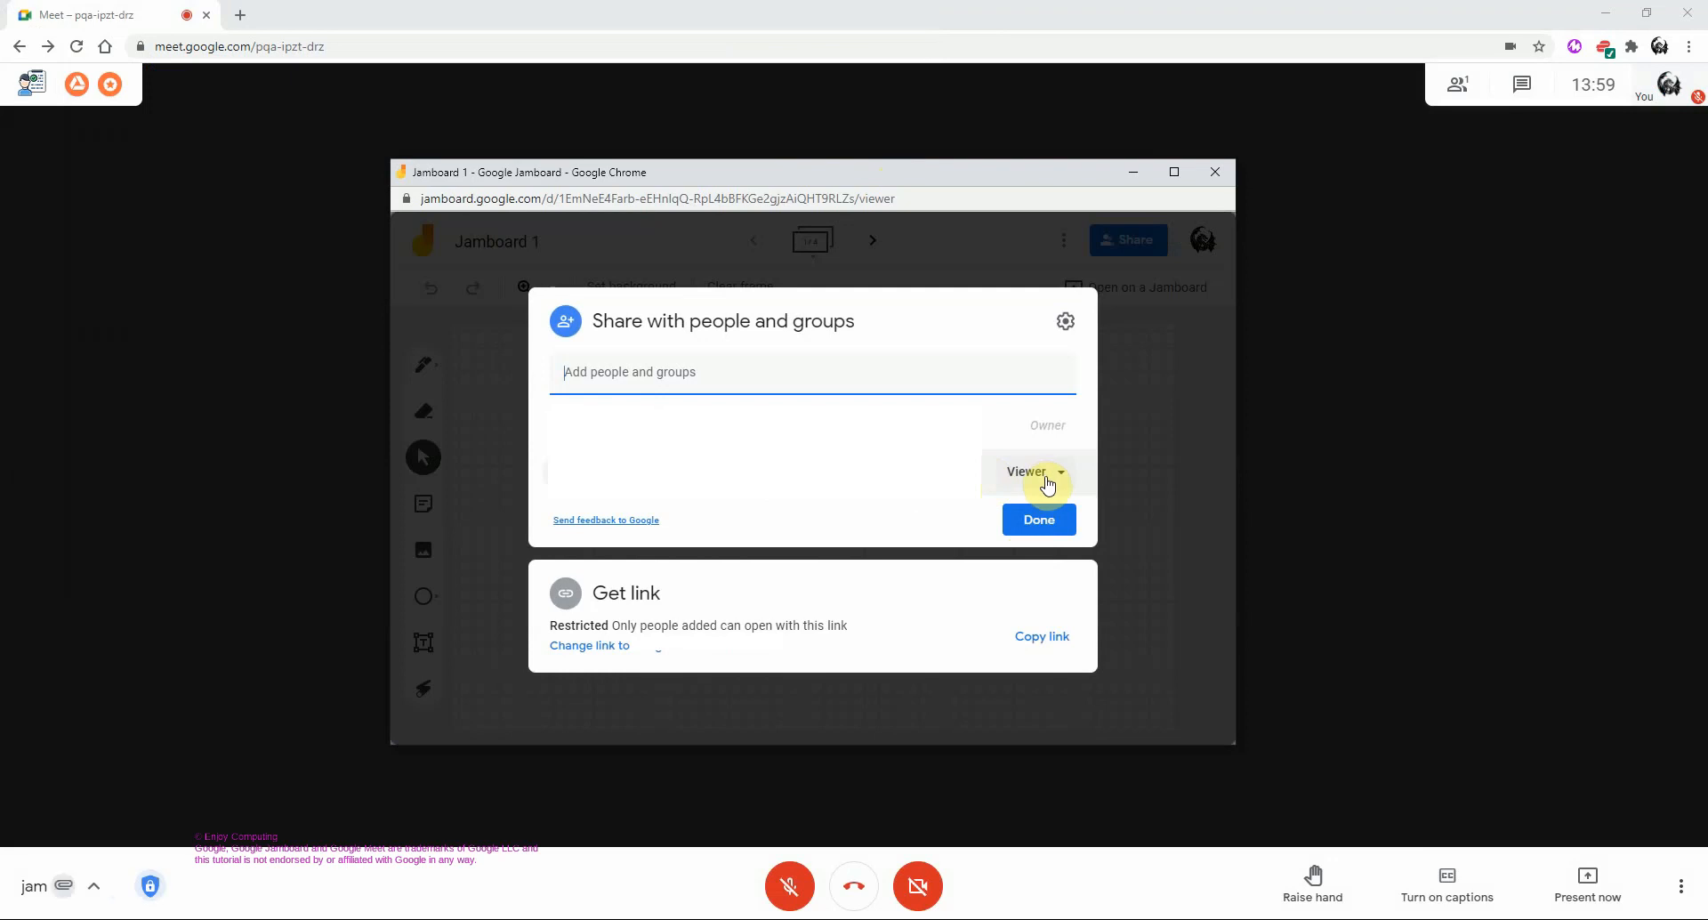
click(1049, 522)
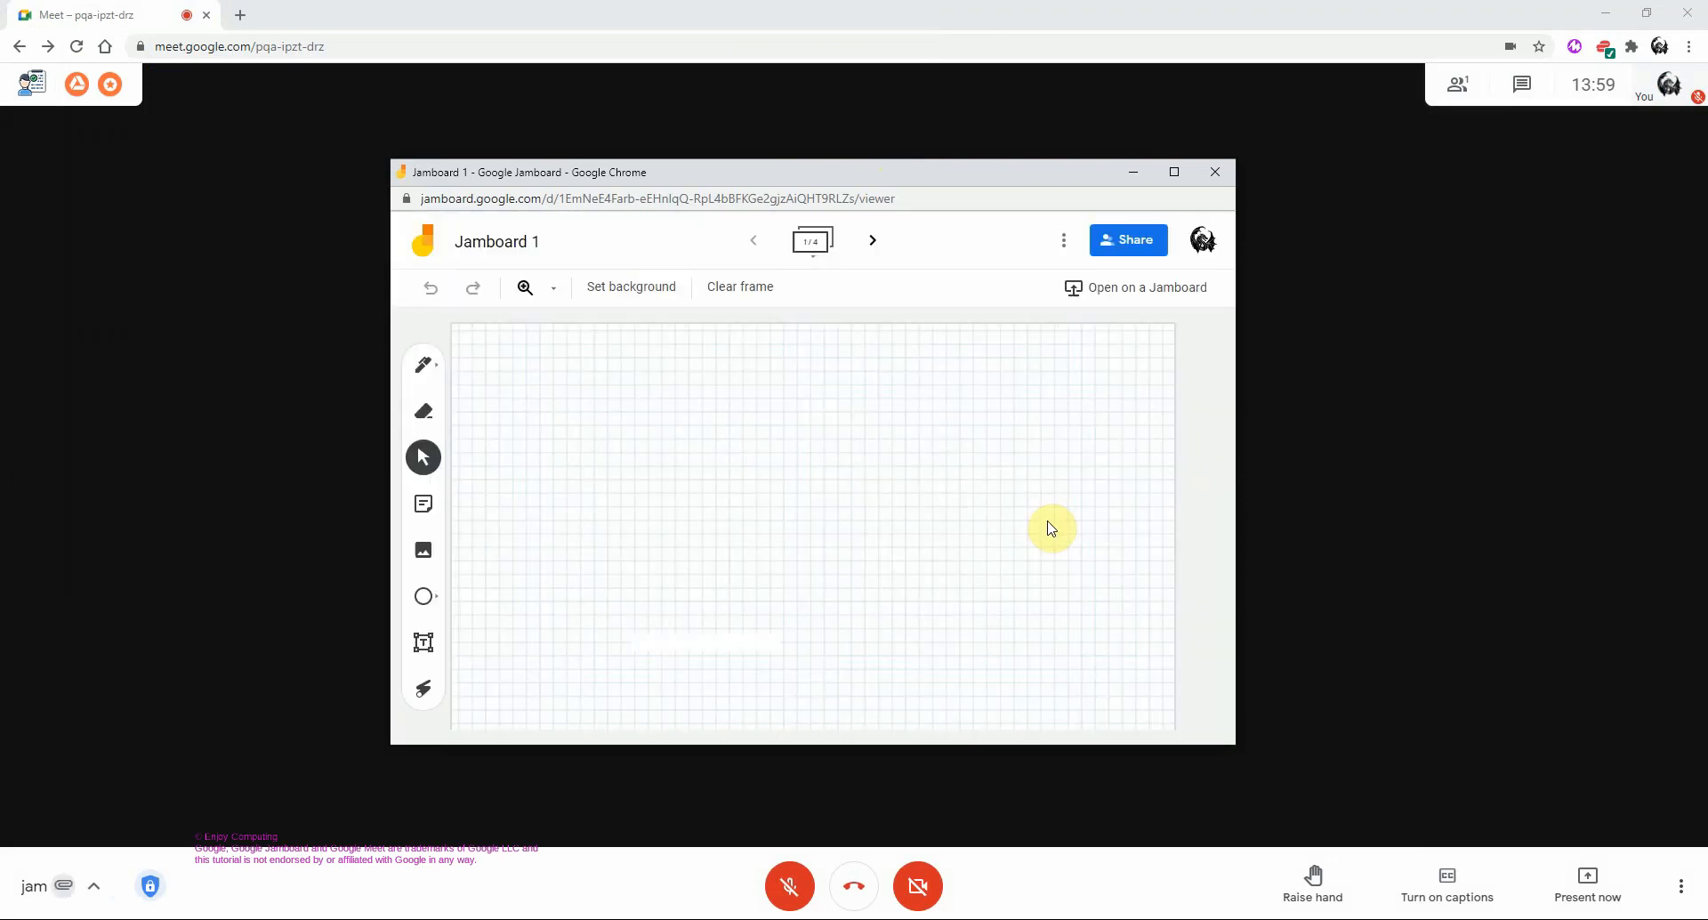
Close the jam window and open the meeting chat to view the shared jam link
click(1222, 182)
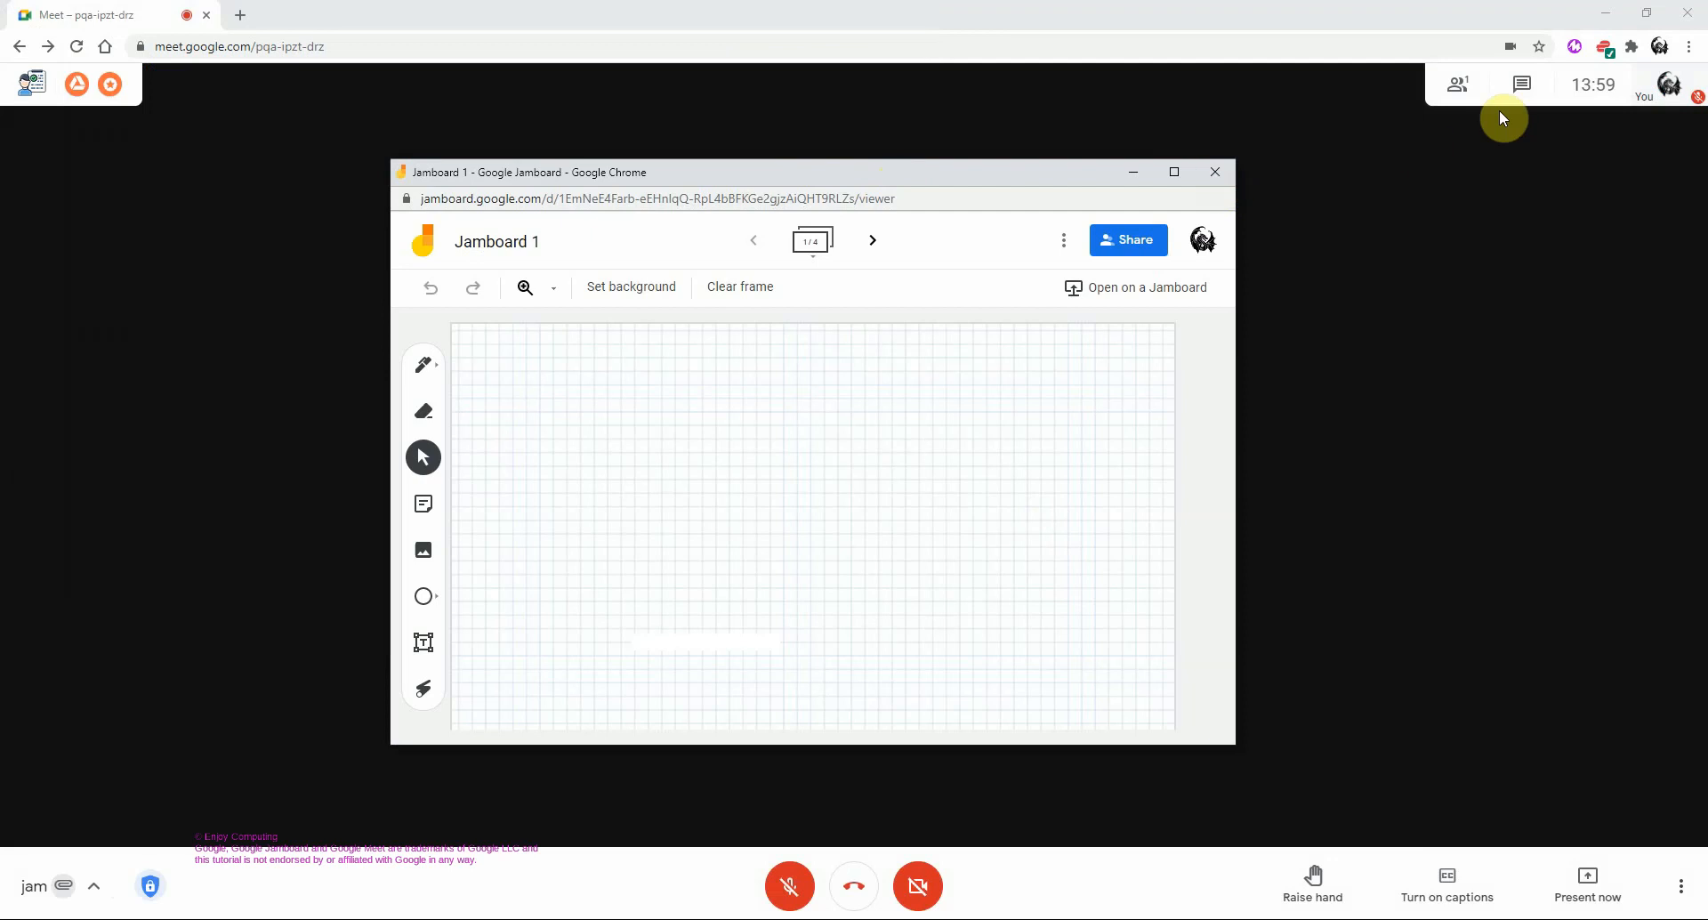
click(1522, 84)
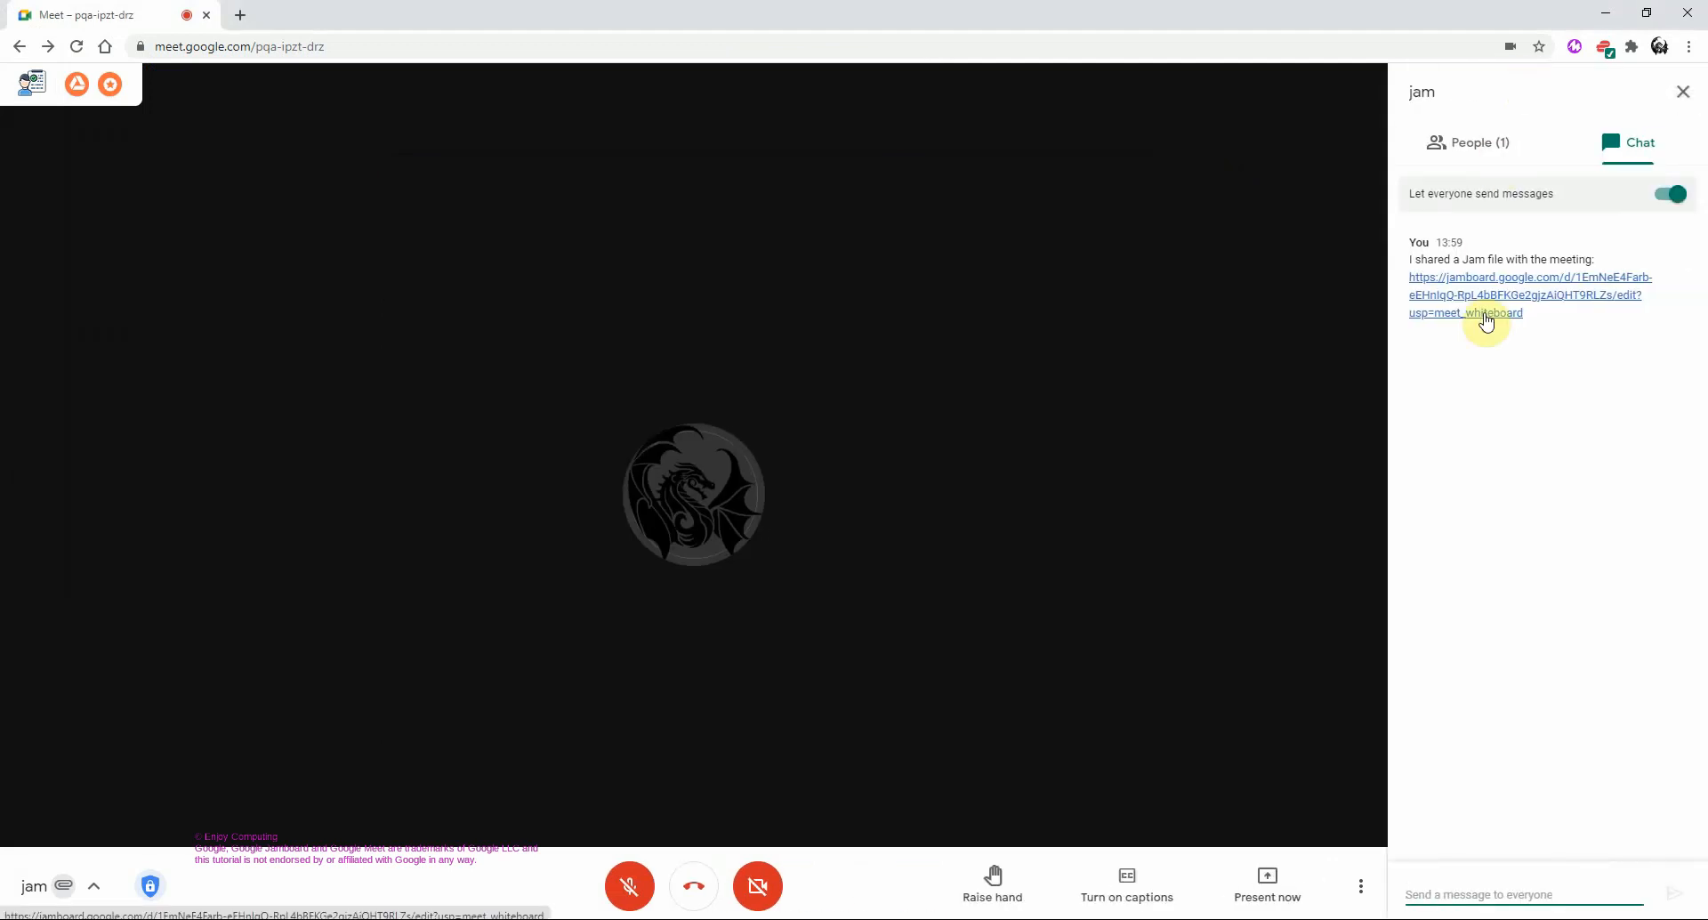
Start a new whiteboard from the meeting and move its window to the middle of the screen
click(1360, 894)
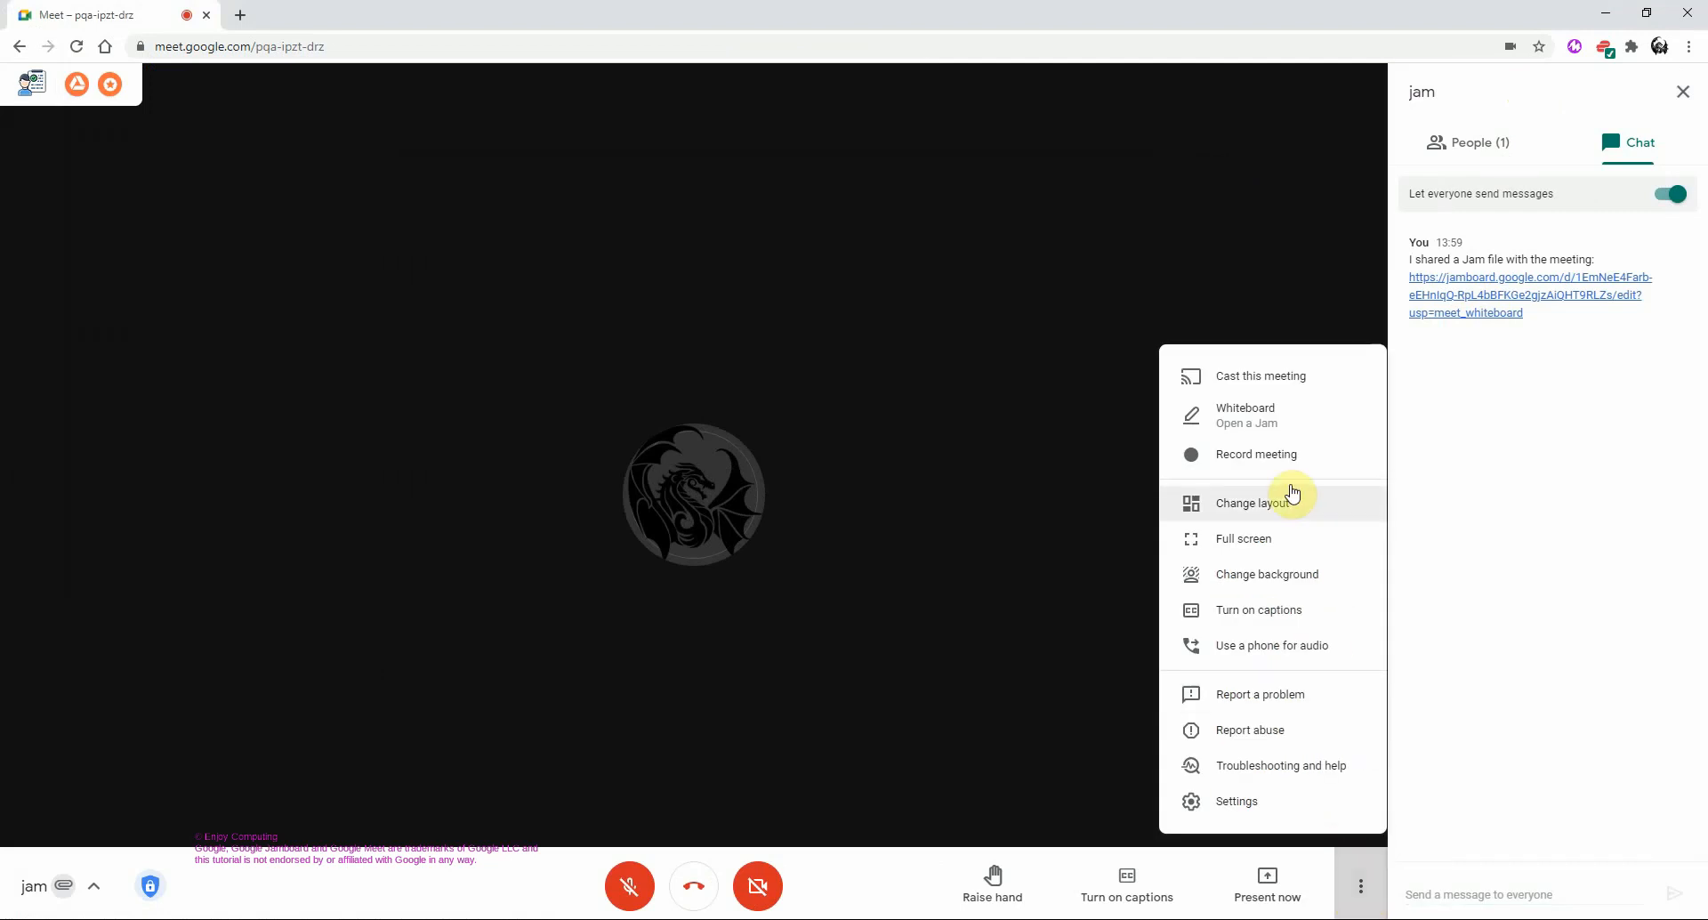
click(1272, 415)
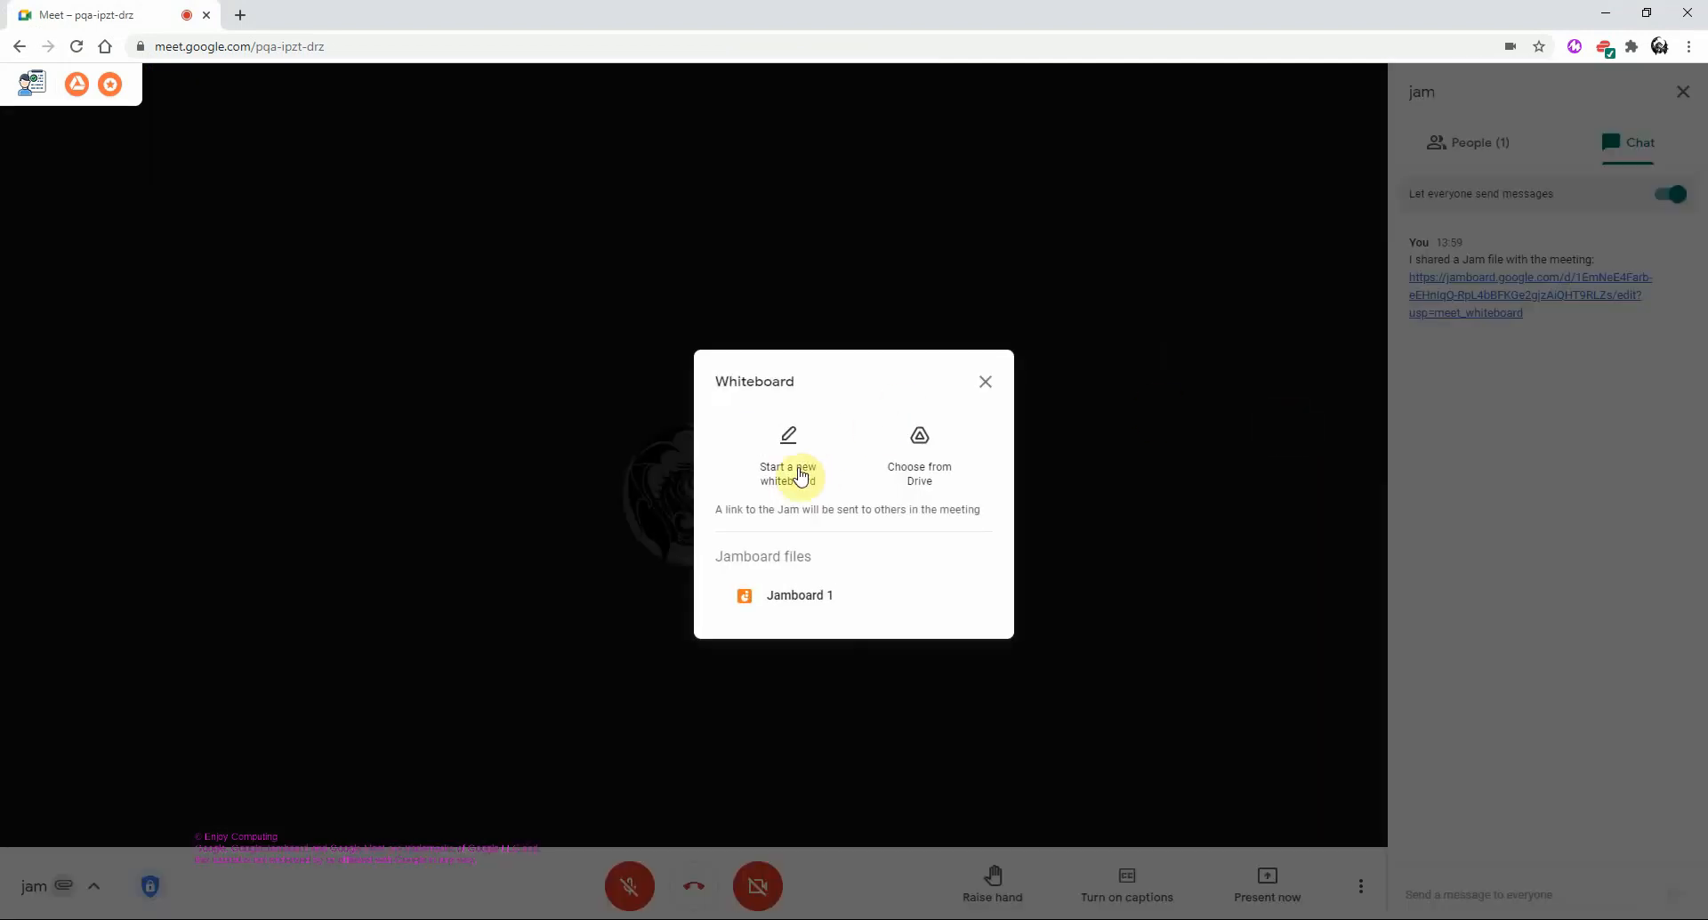
click(799, 470)
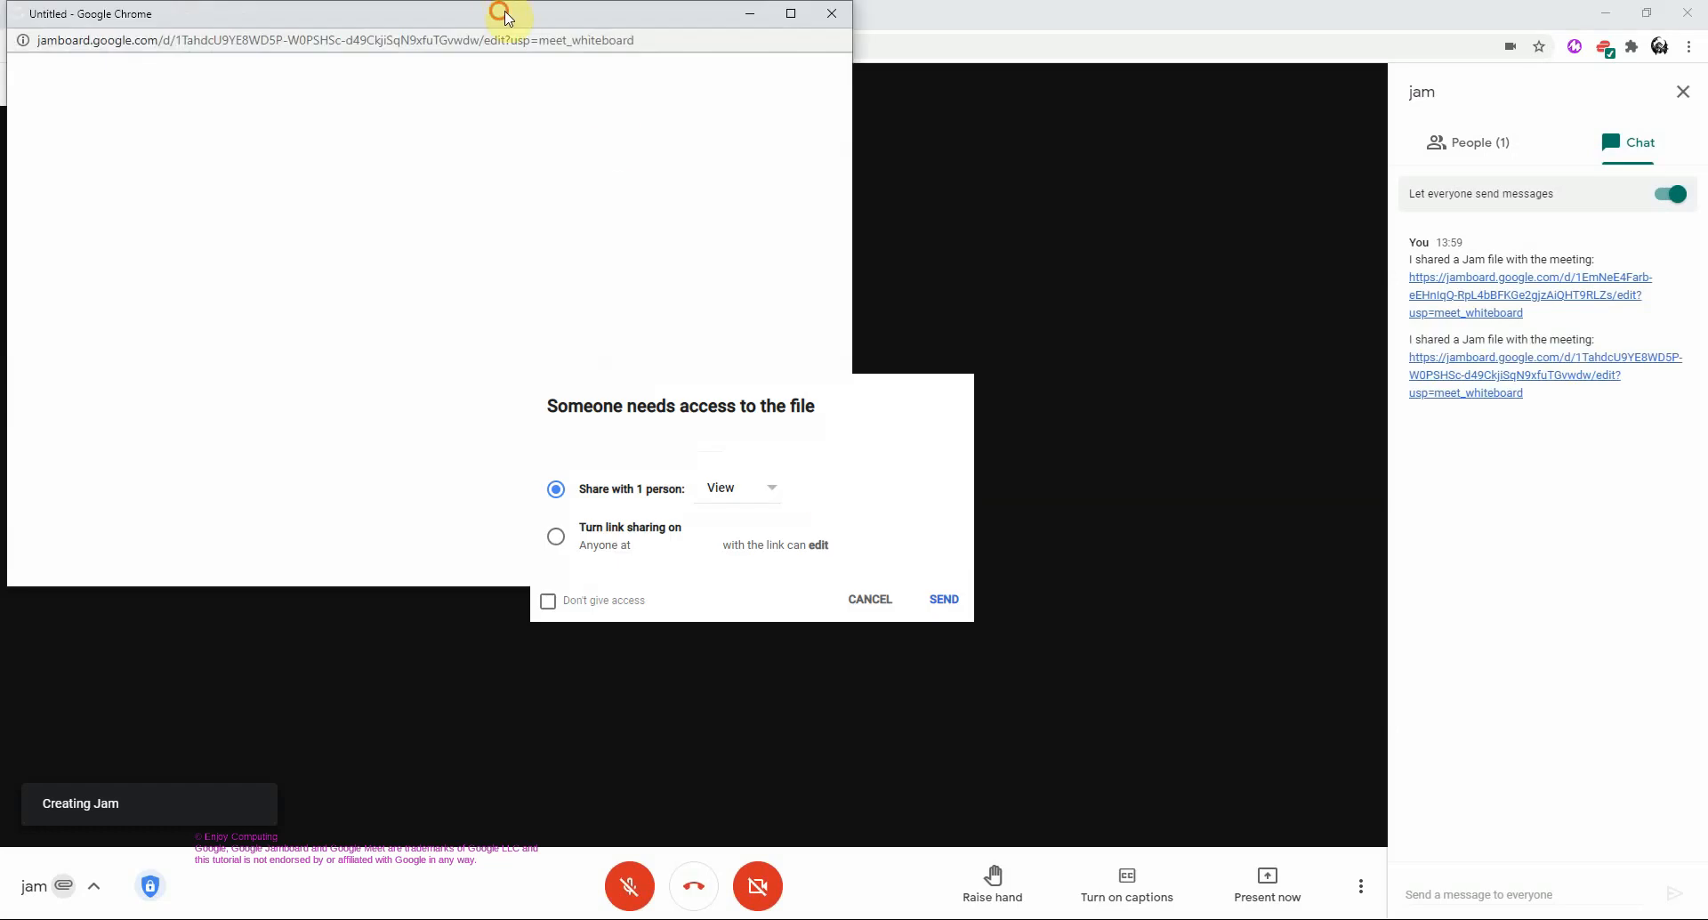
drag(504, 18, 838, 157)
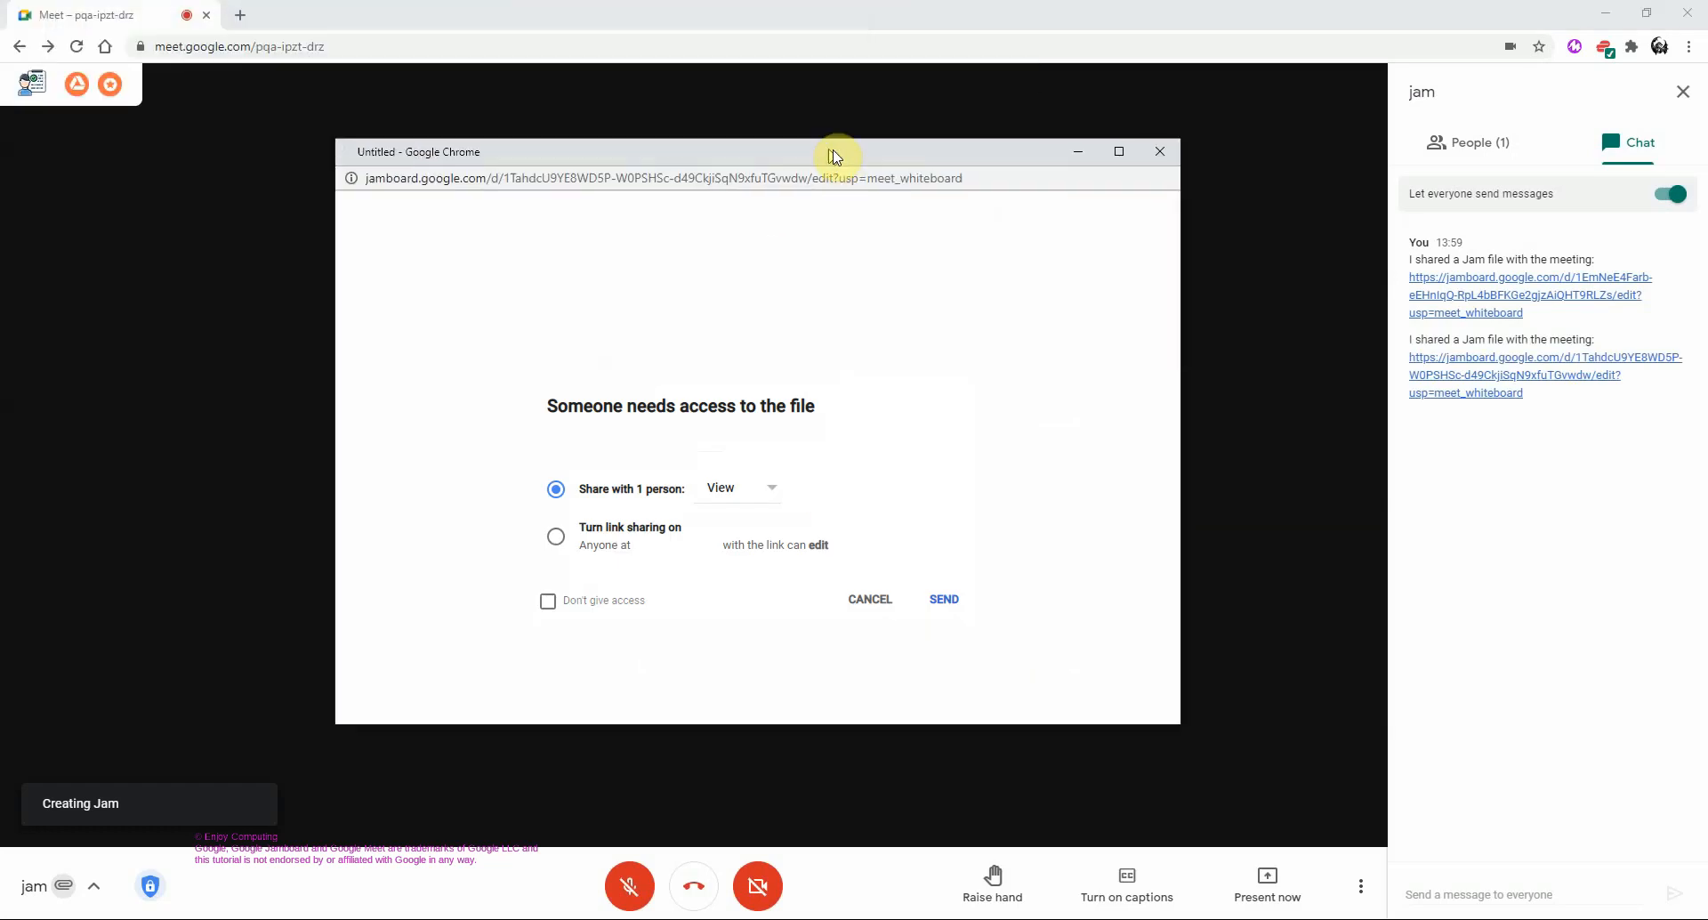